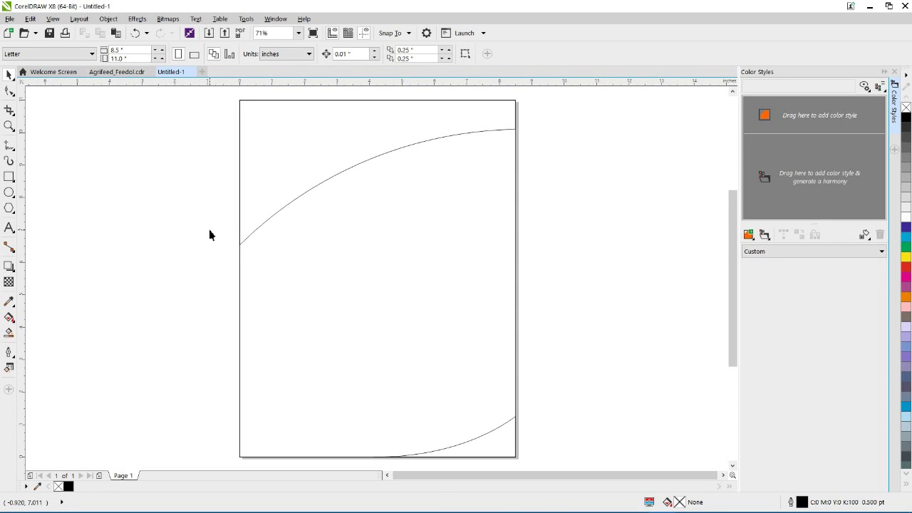
Move the page-sized rectangle and the two curved shapes apart as separate objects, and undo all three moves.
left_click(240, 271)
left_click_drag(241, 268, 423, 277)
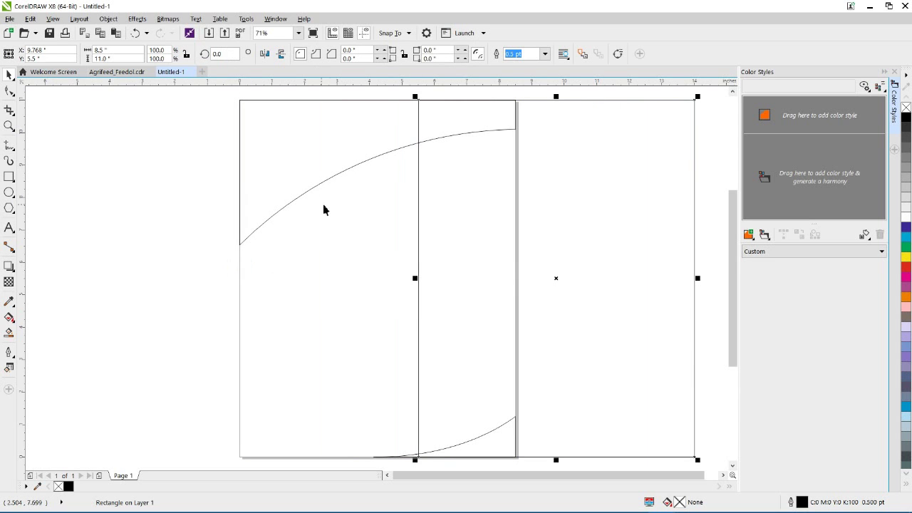
left_click_drag(317, 184, 254, 174)
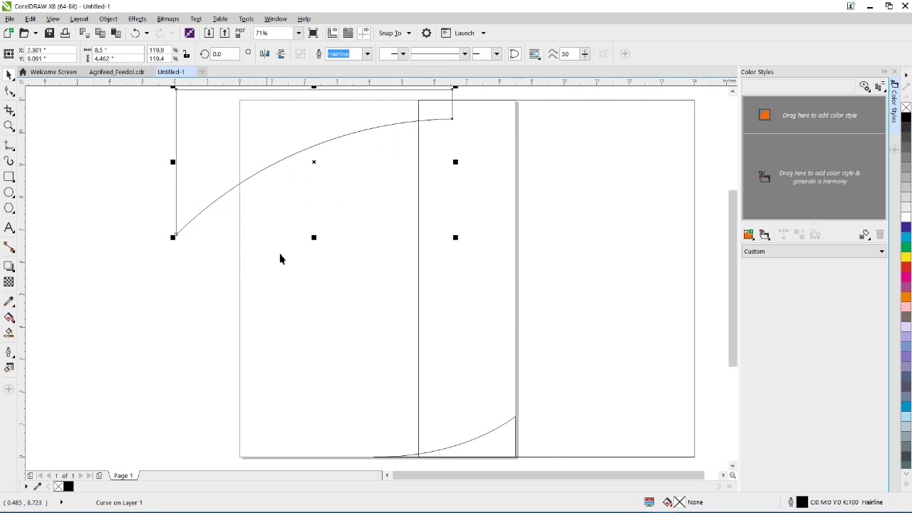
left_click_drag(456, 445, 465, 465)
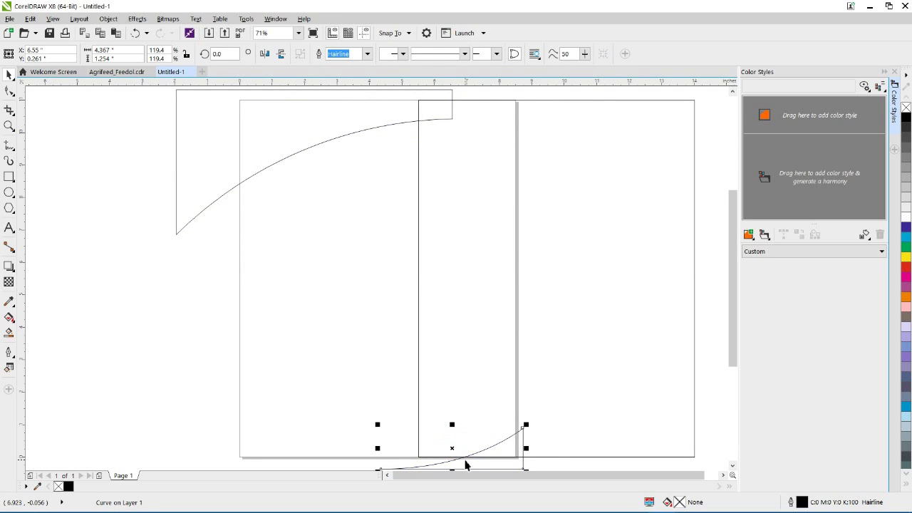
key("ctrl+z")
key("ctrl+z")
key("ctrl+z")
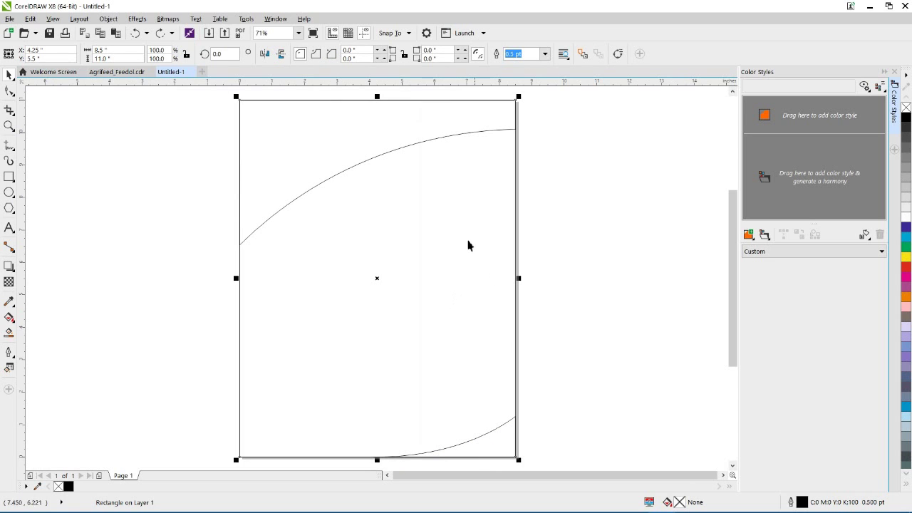
left_click(582, 221)
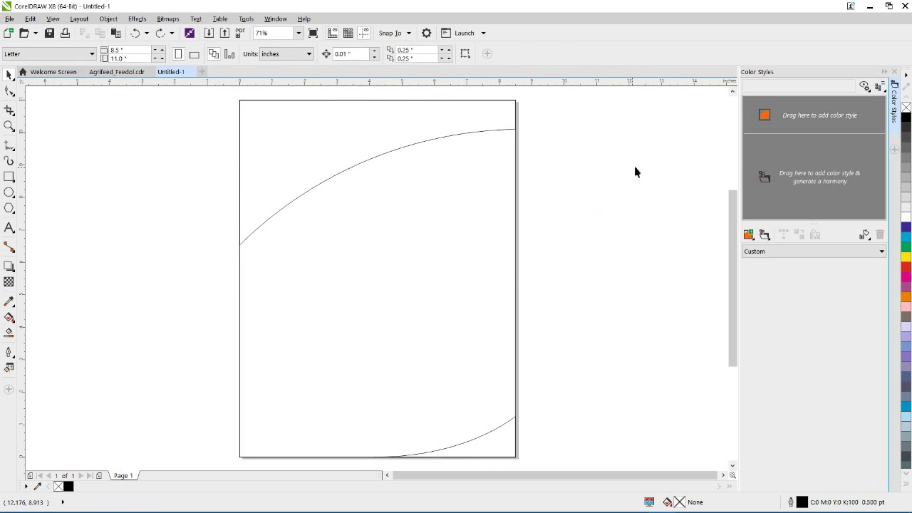
Create a new color style and set its values to C 100, M 20 and Y 100.
left_click(749, 235)
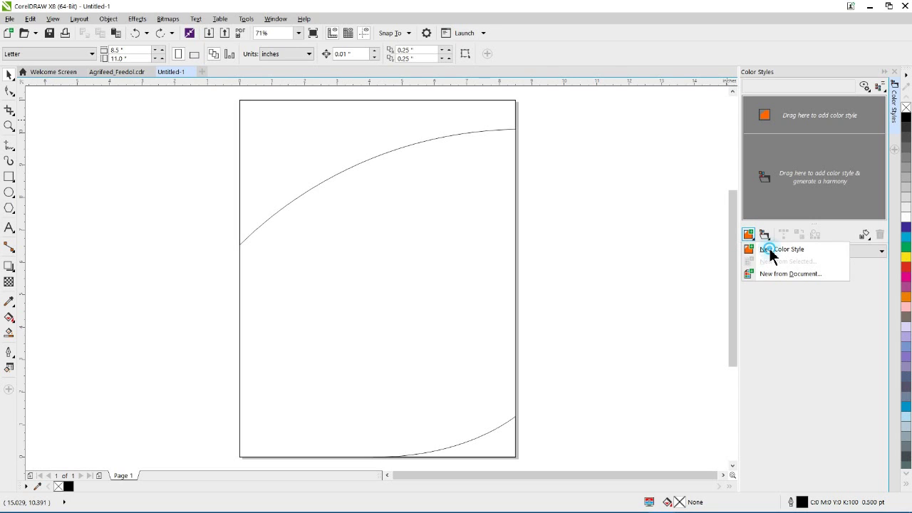
left_click(768, 249)
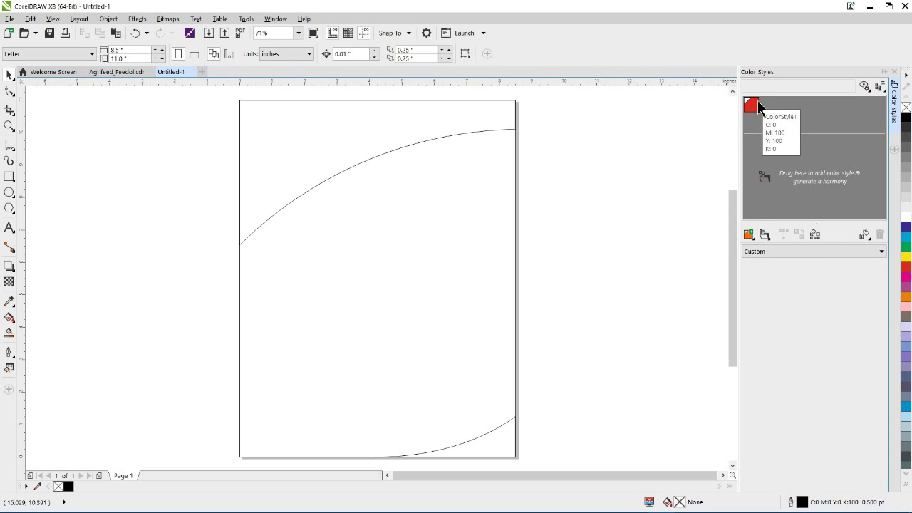
left_click(758, 106)
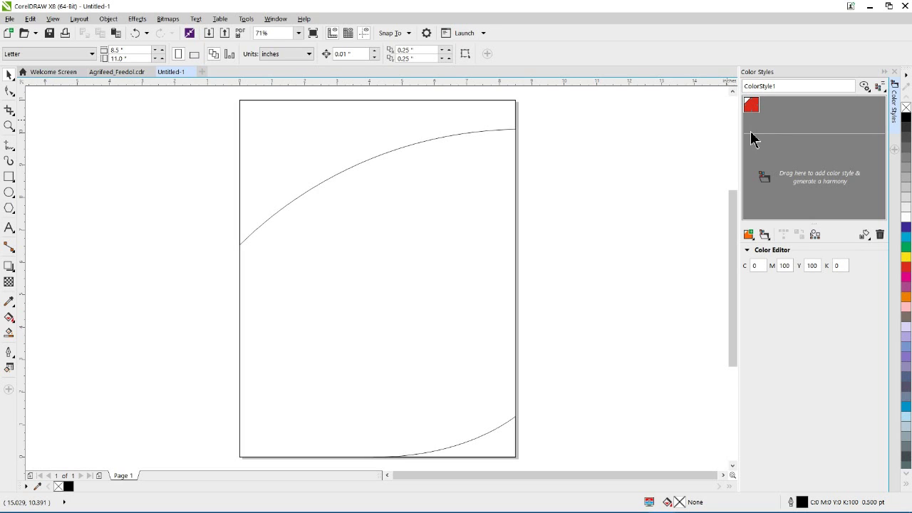
left_click(761, 266)
type("100")
key("Tab")
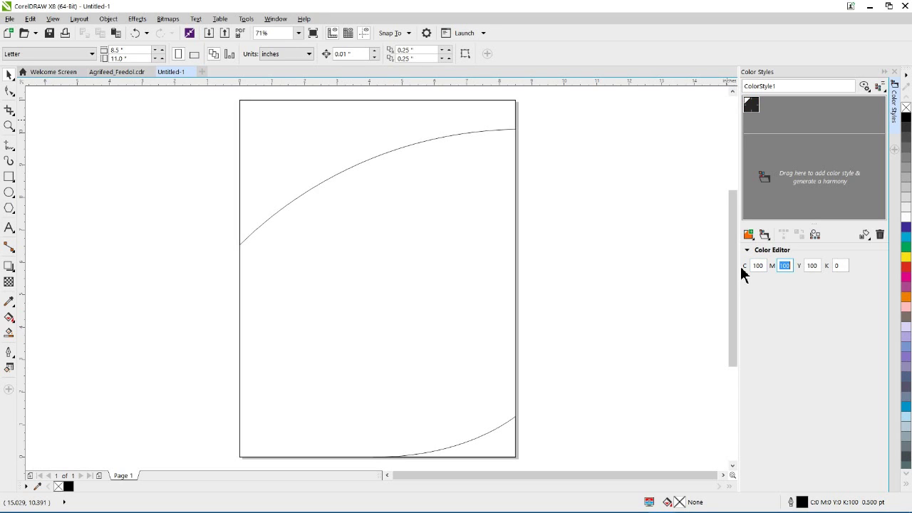
type("20")
key("Tab")
type("100")
key("Tab")
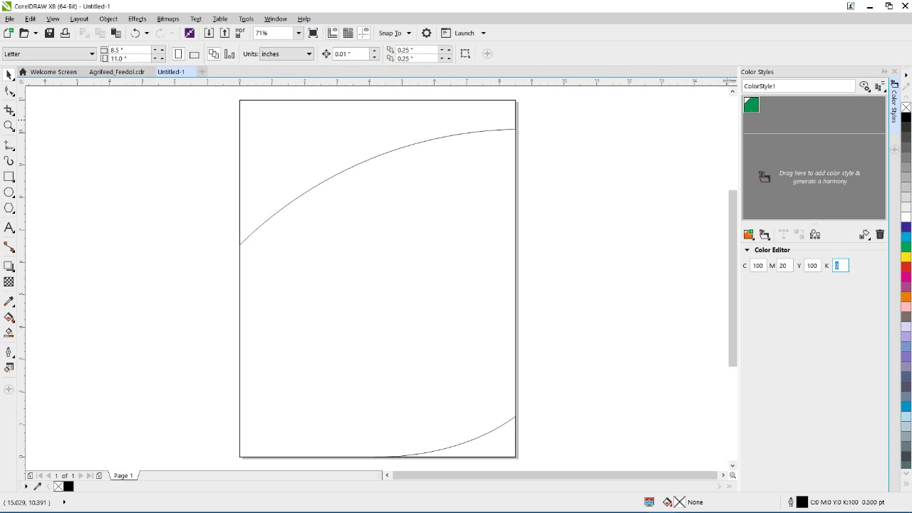
Set the green color style's black value to 20 and its magenta value to 40.
type("20")
double_click(784, 266)
type("40")
key("Tab")
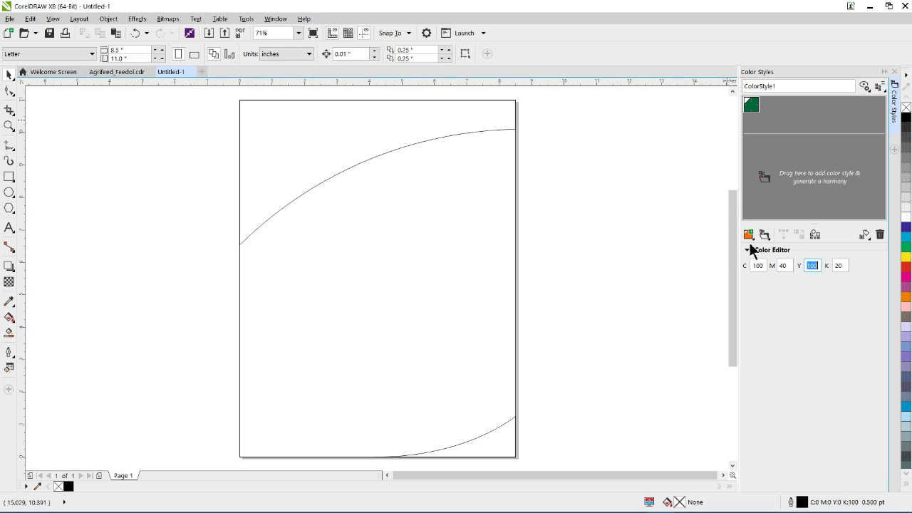
left_click(752, 107)
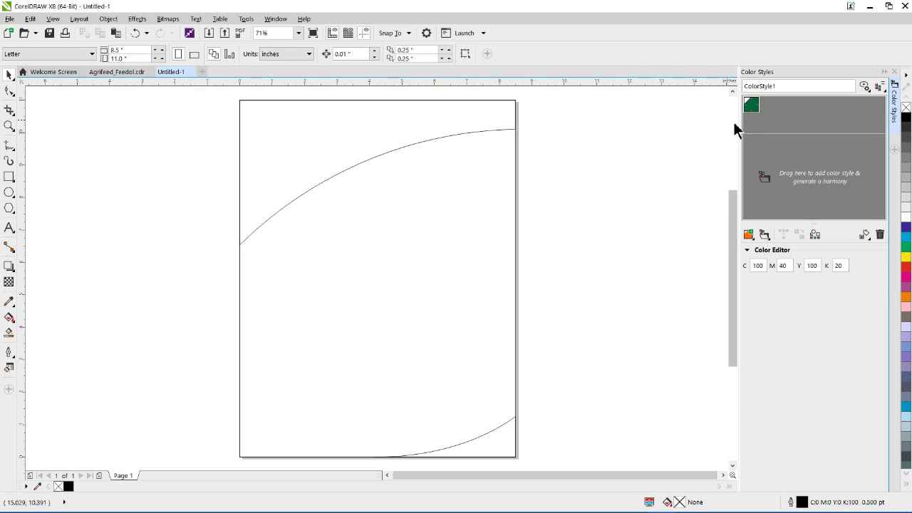
left_click(780, 115)
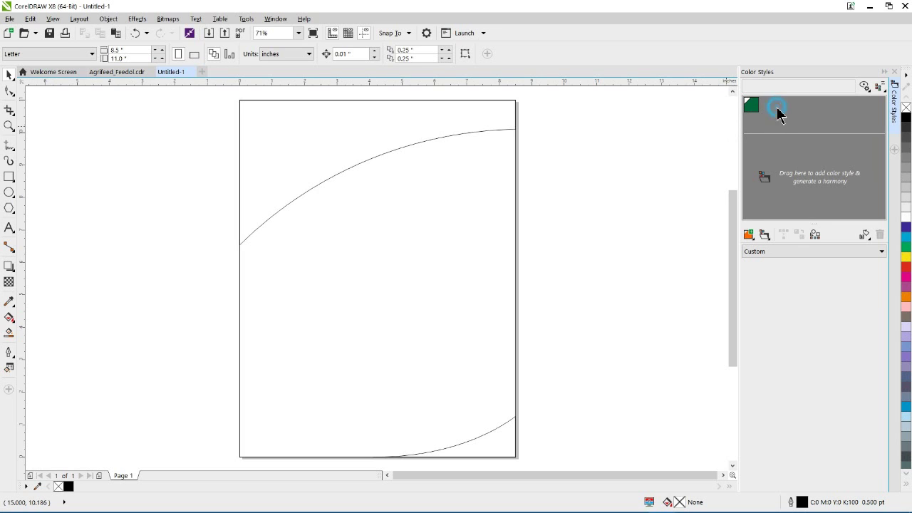
Create a second color style and set its values to C 40, M 0, Y 20, K 0.
left_click(754, 239)
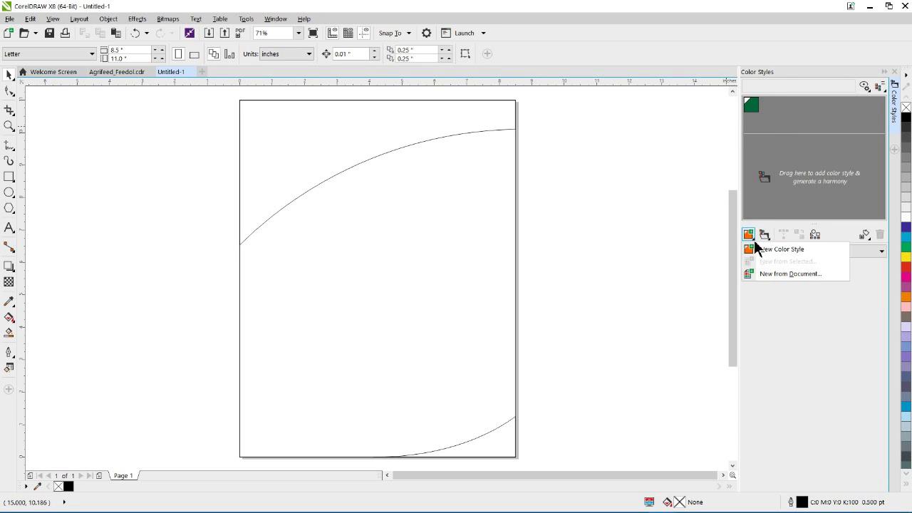
left_click(773, 250)
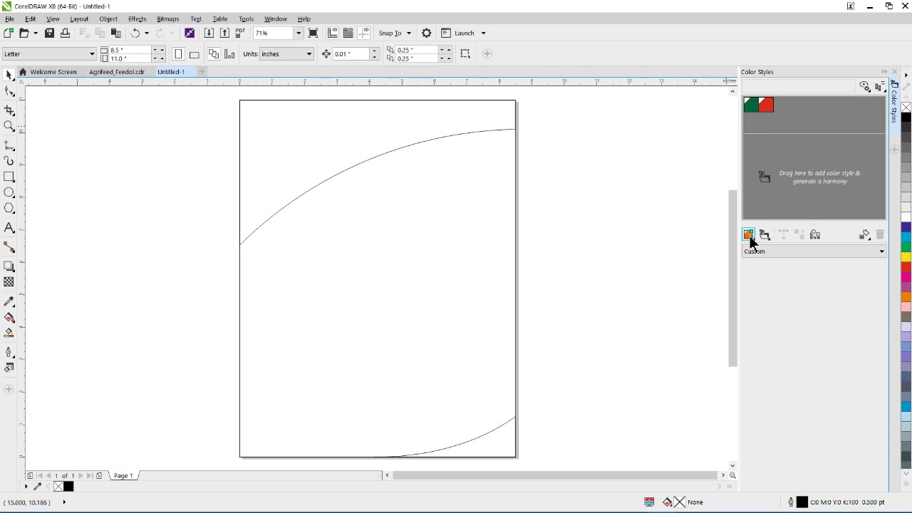
left_click(766, 105)
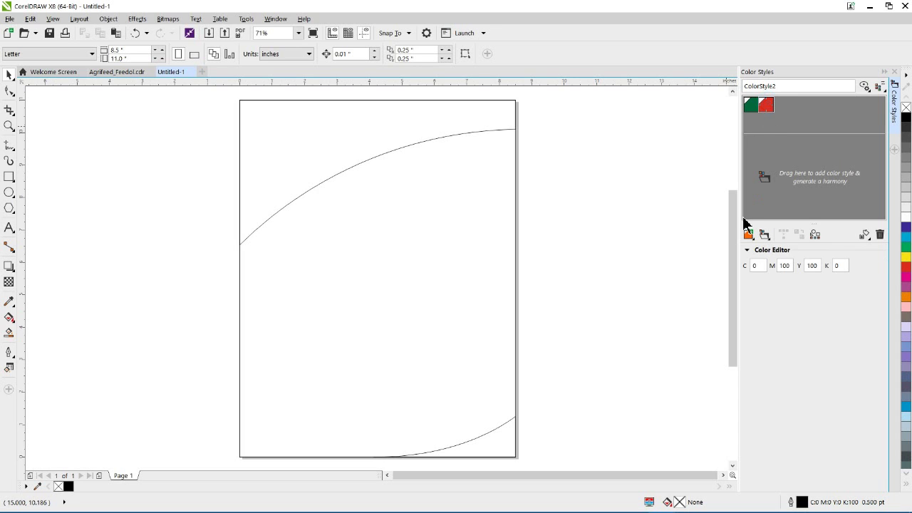
left_click(754, 266)
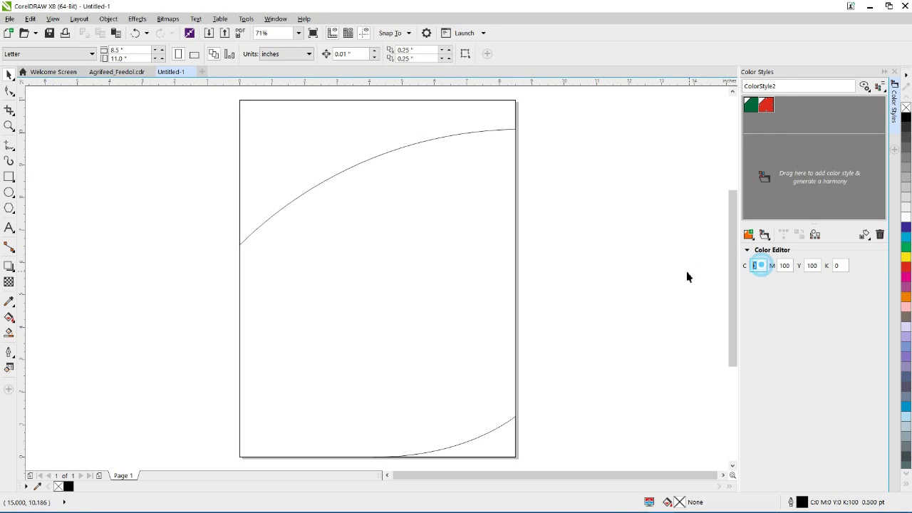
type("40")
key("Tab")
type("0")
key("Tab")
type("20")
key("Tab")
type("0")
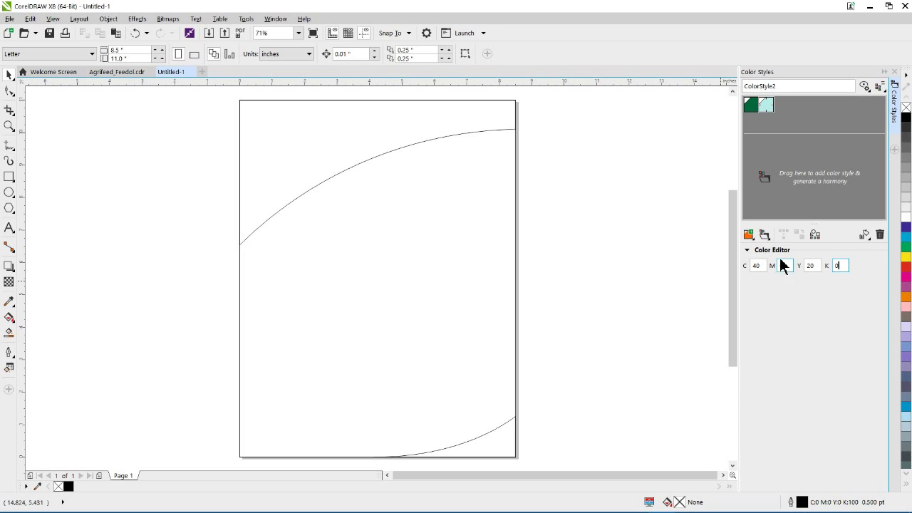
left_click(656, 145)
Fill the upper curved shape with the dark green color style and the page-sized rectangle with the pale aqua style.
left_click(318, 188)
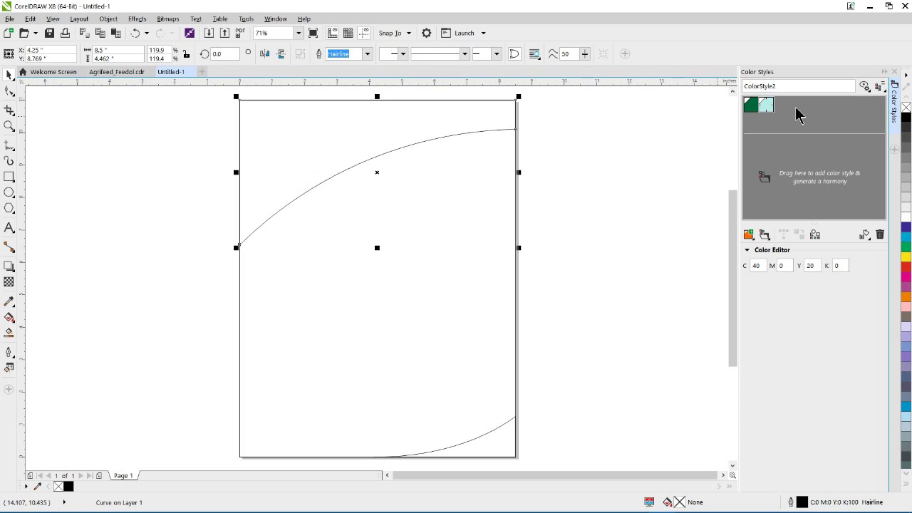
left_click(753, 107)
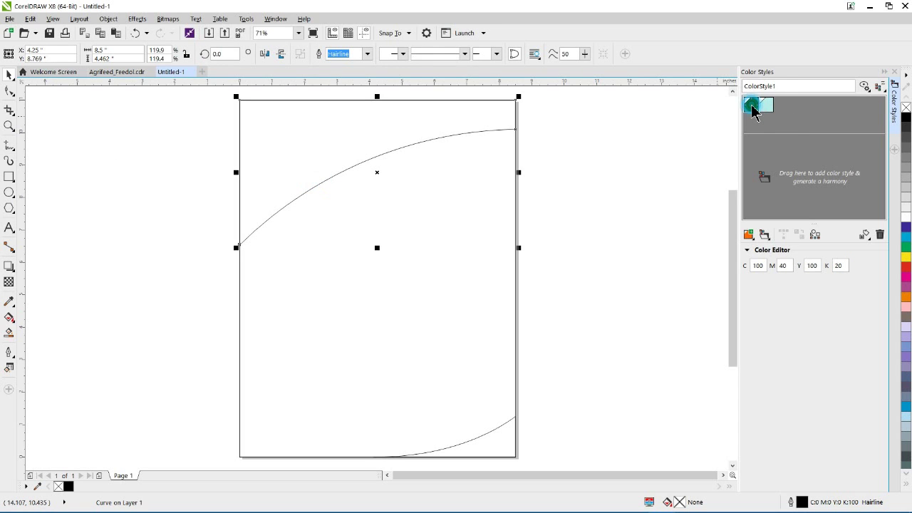
double_click(752, 107)
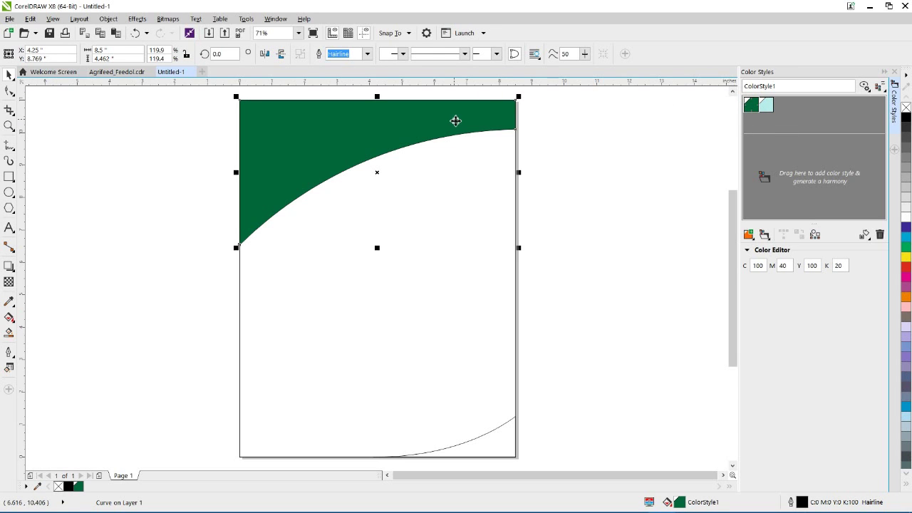
left_click(240, 370)
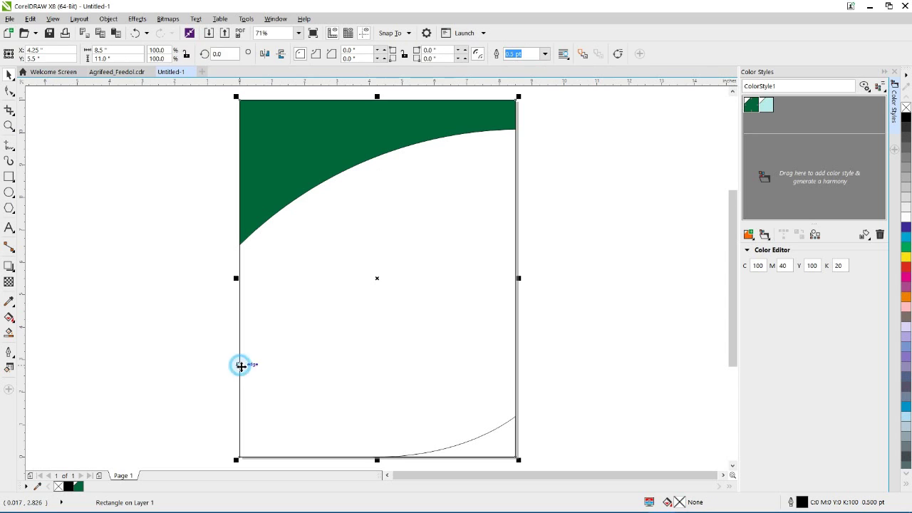
double_click(766, 106)
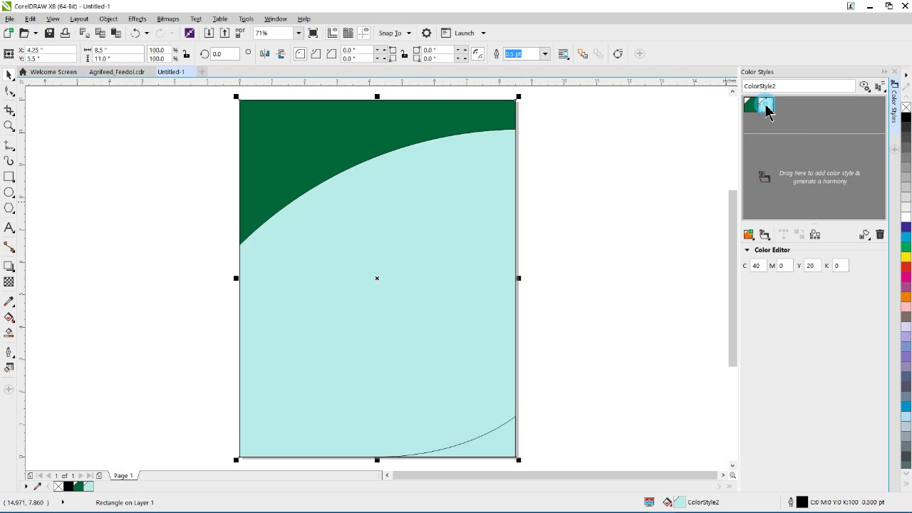
Fill the curved shape in the page's lower-right corner with the dark green color style.
left_click(495, 429)
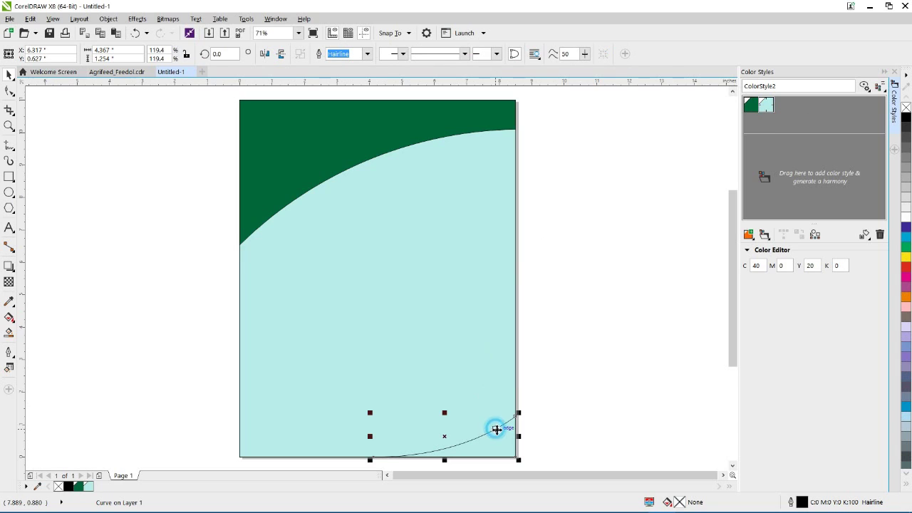
double_click(752, 108)
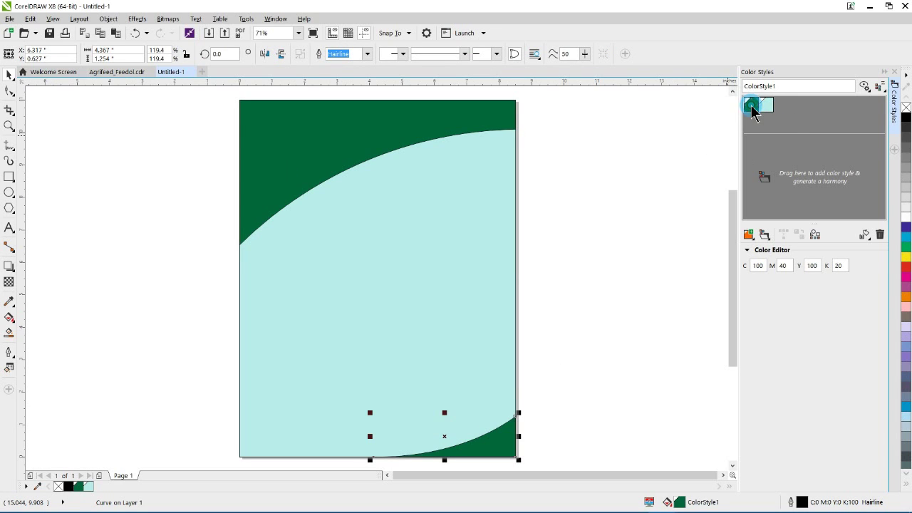
left_click(595, 219)
Remove the outline from all three shapes on the page.
left_click_drag(223, 94, 565, 453)
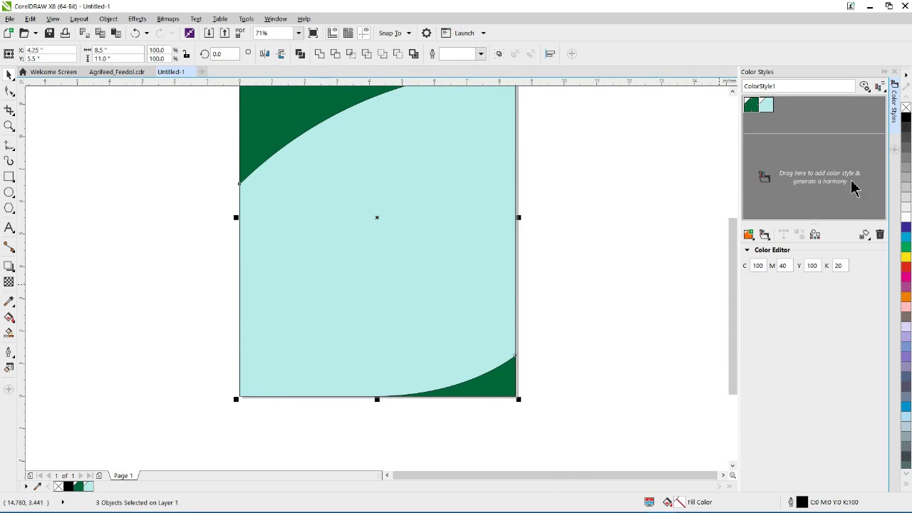
right_click(906, 108)
left_click_drag(733, 252, 723, 223)
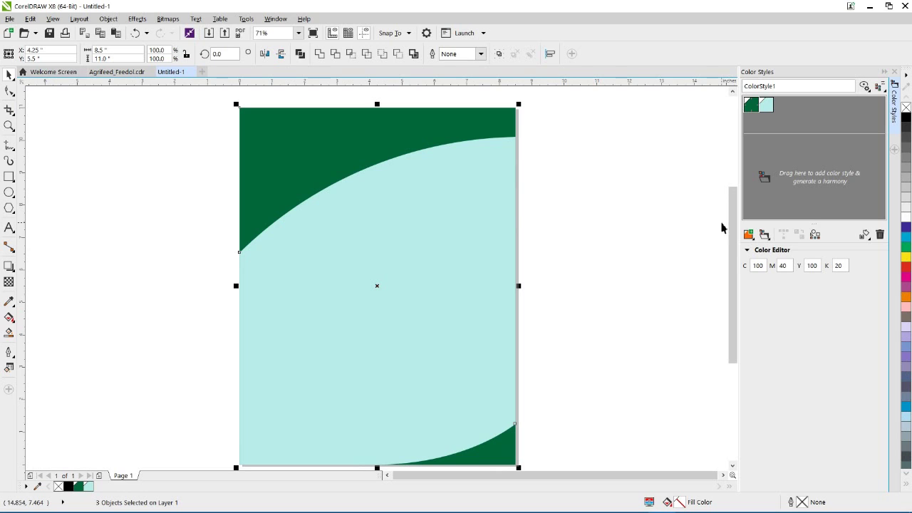
Create a third color style and open its CMYK values for editing.
mouse_move(751, 107)
left_click(783, 124)
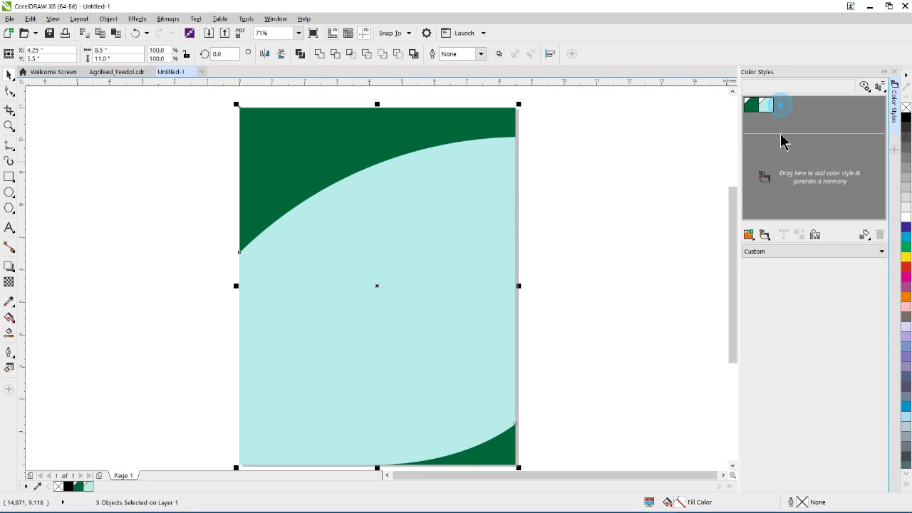
left_click(749, 236)
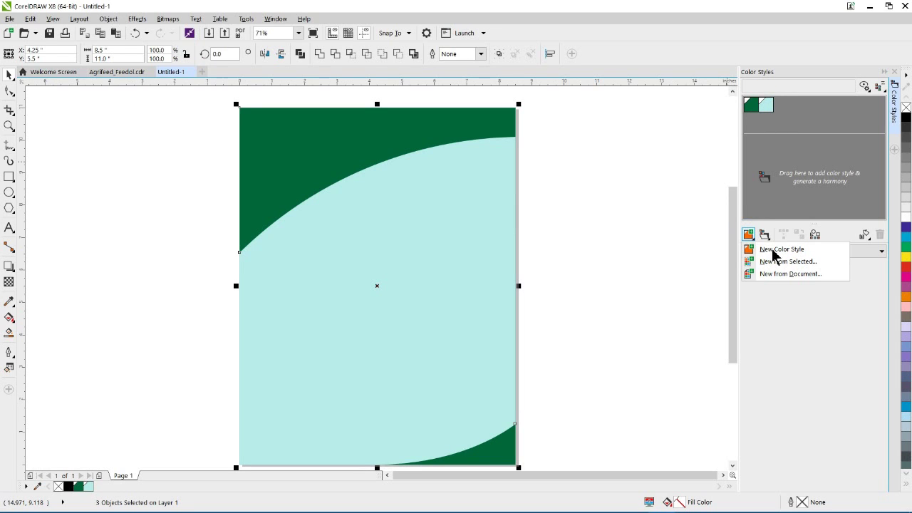
left_click(773, 250)
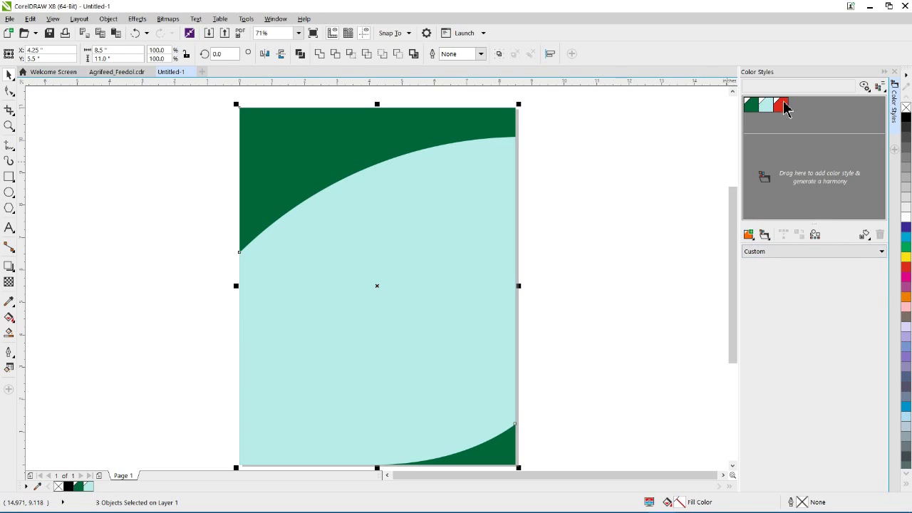
left_click(781, 107)
double_click(757, 265)
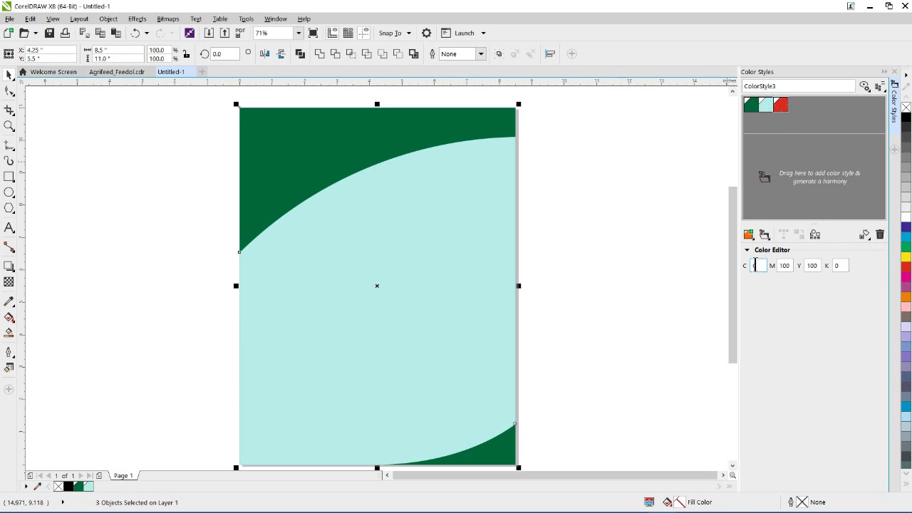
left_click(790, 266)
left_click(813, 266)
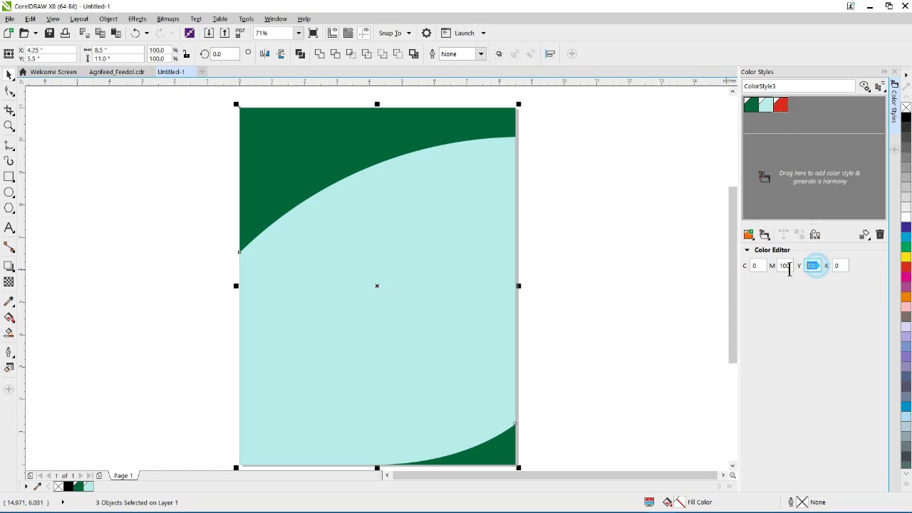
left_click(839, 266)
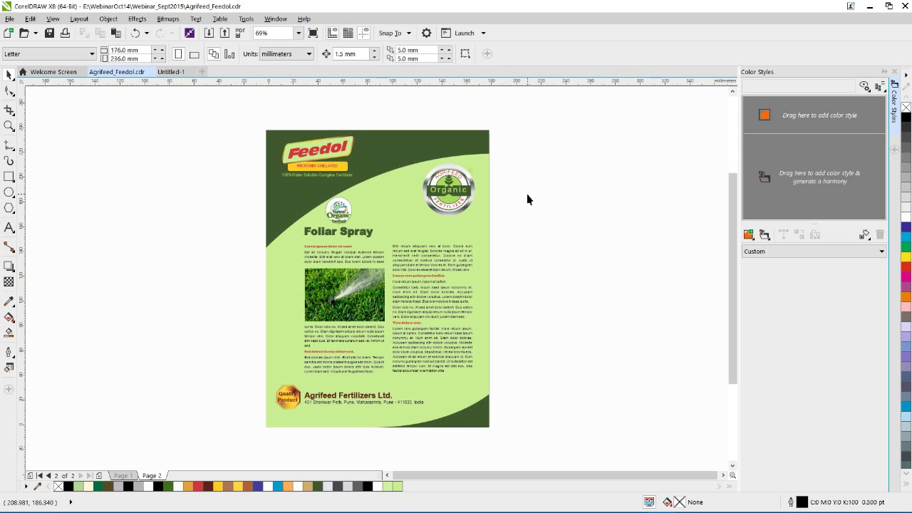
left_click(751, 237)
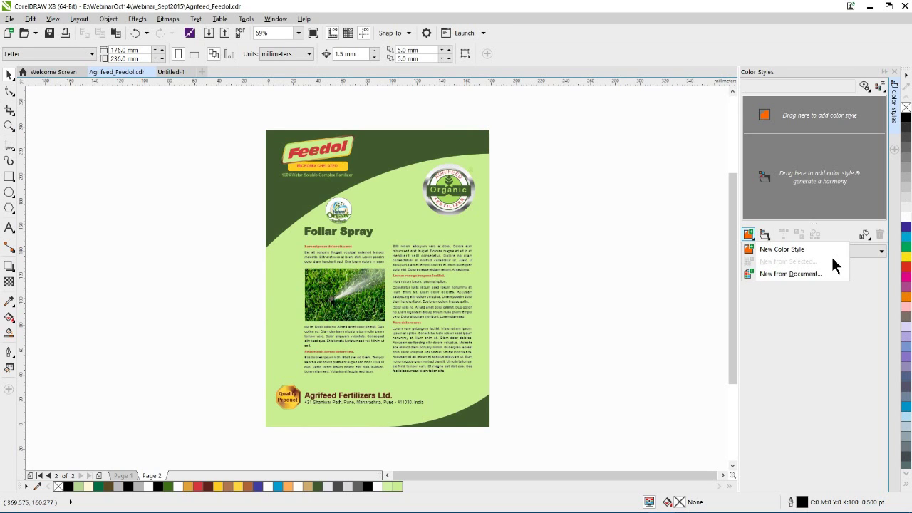
left_click(631, 229)
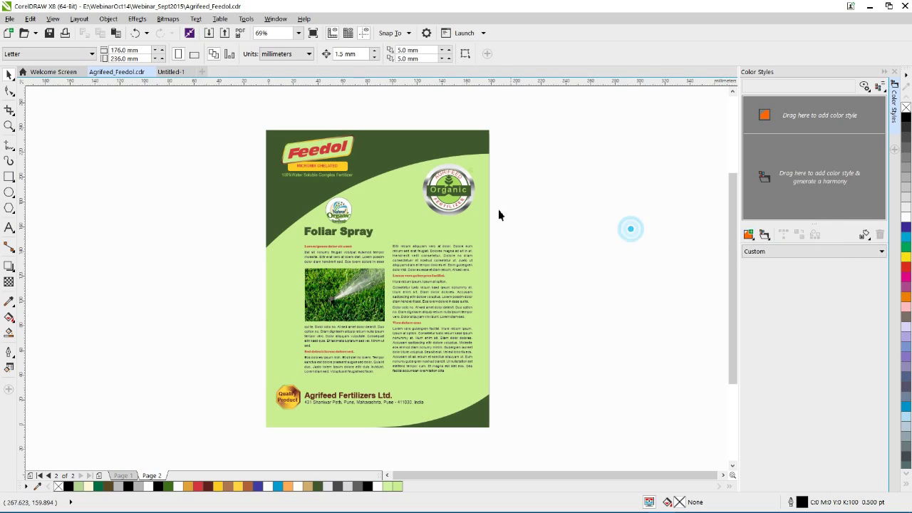
left_click(485, 169)
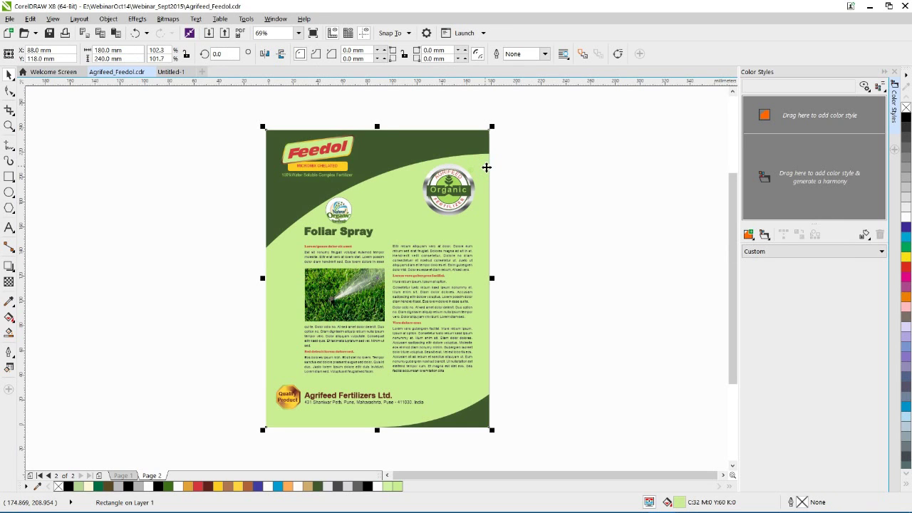
left_click(750, 235)
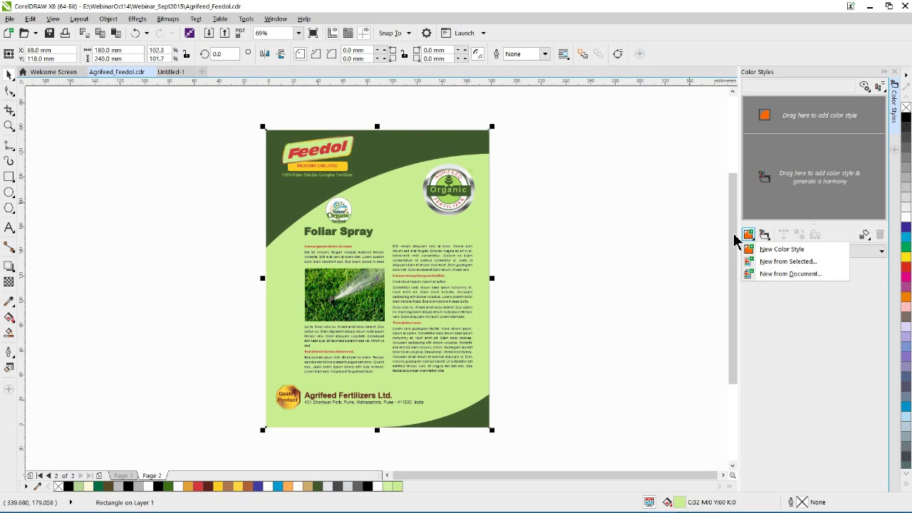
left_click(589, 157)
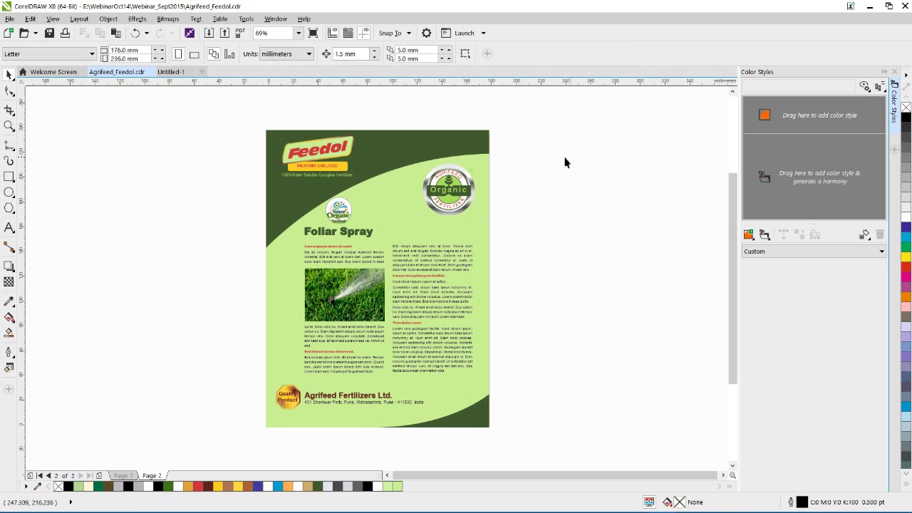
Create CMYK color styles from the fills of the light green page rectangle and upper dark green shape, grouped into 1 harmony.
left_click(487, 171)
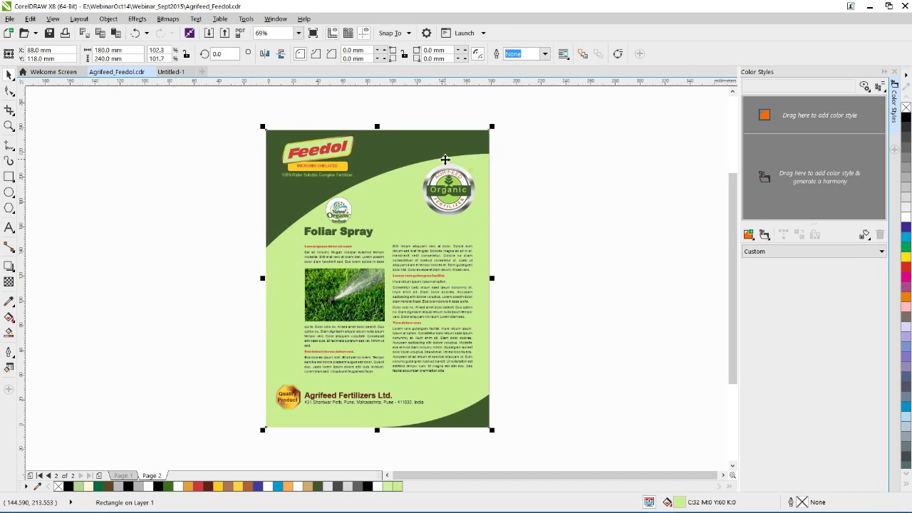
left_click(436, 145, "shift")
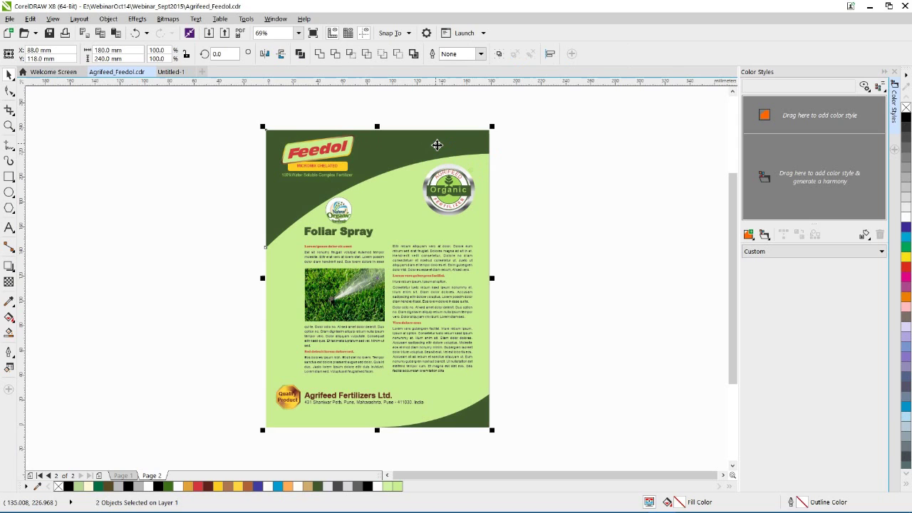
left_click(748, 236)
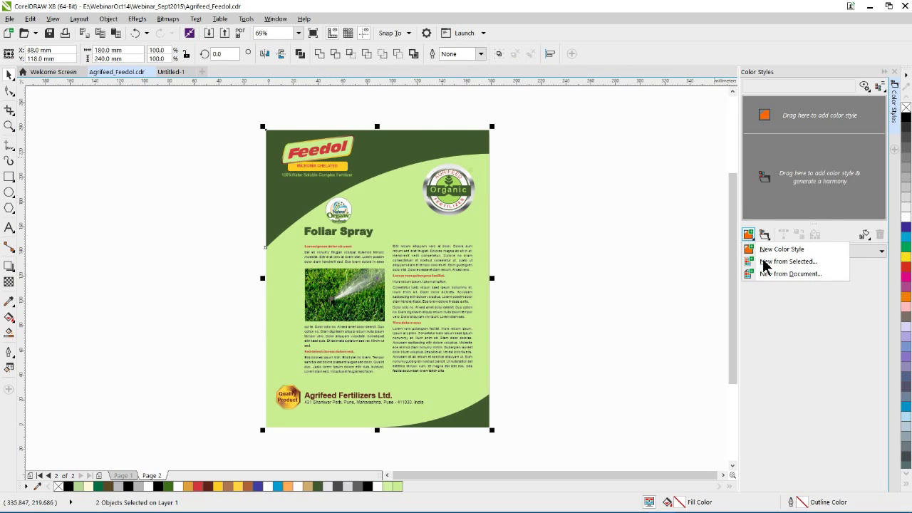
left_click(801, 262)
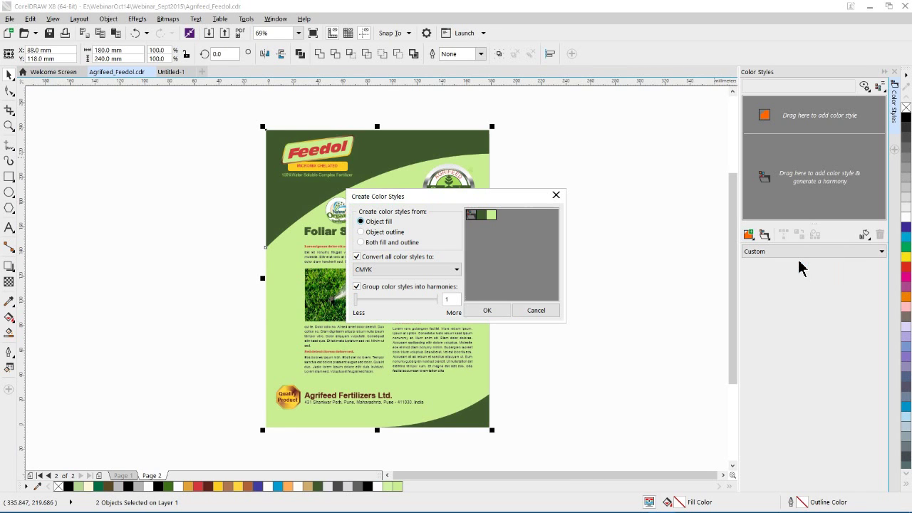
left_click_drag(516, 198, 666, 123)
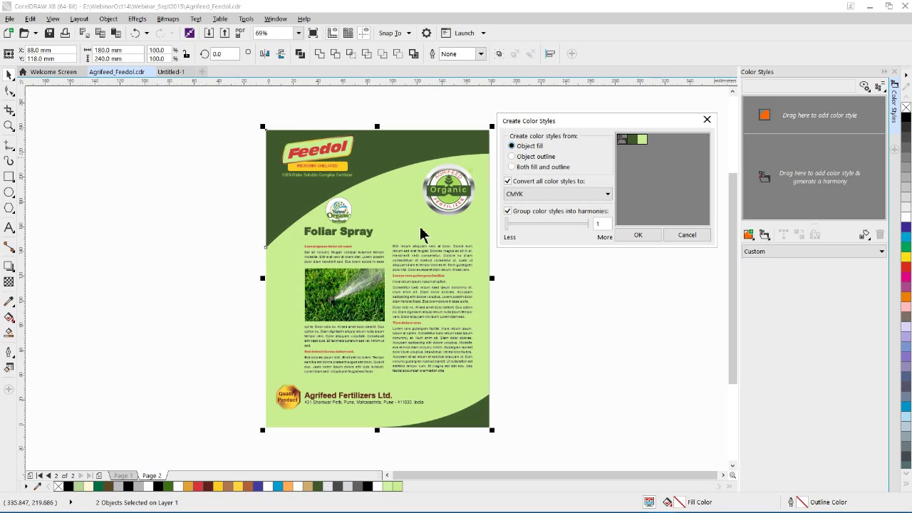
left_click(507, 181)
left_click(507, 181)
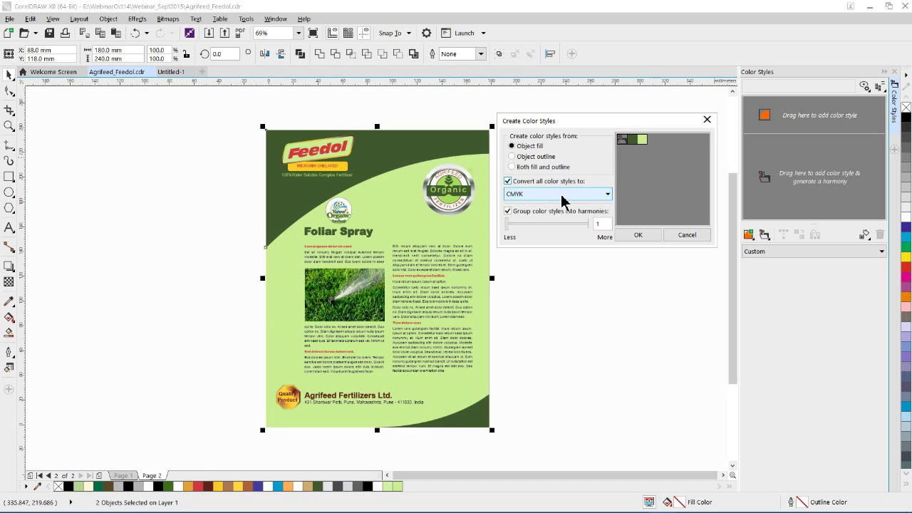
left_click(639, 236)
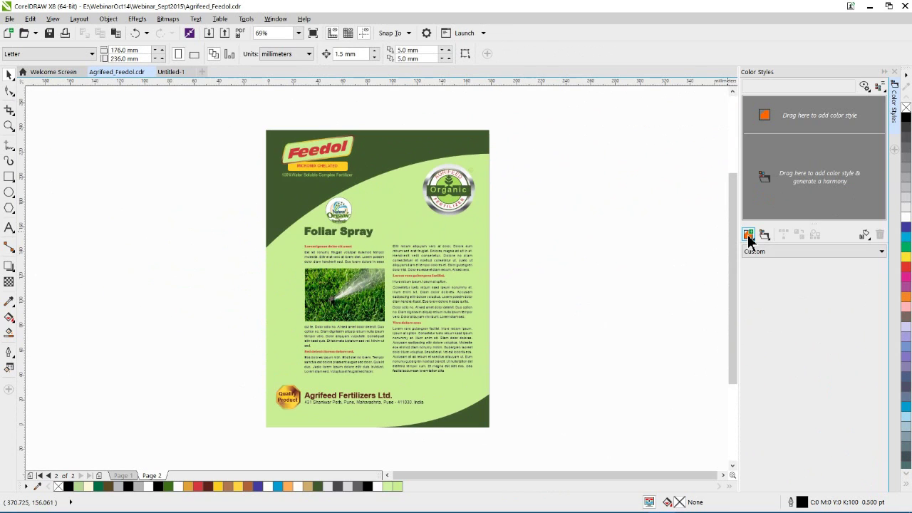
Create color styles from all object fills in the document, converted to CMYK and grouped into 5 harmonies.
left_click(748, 235)
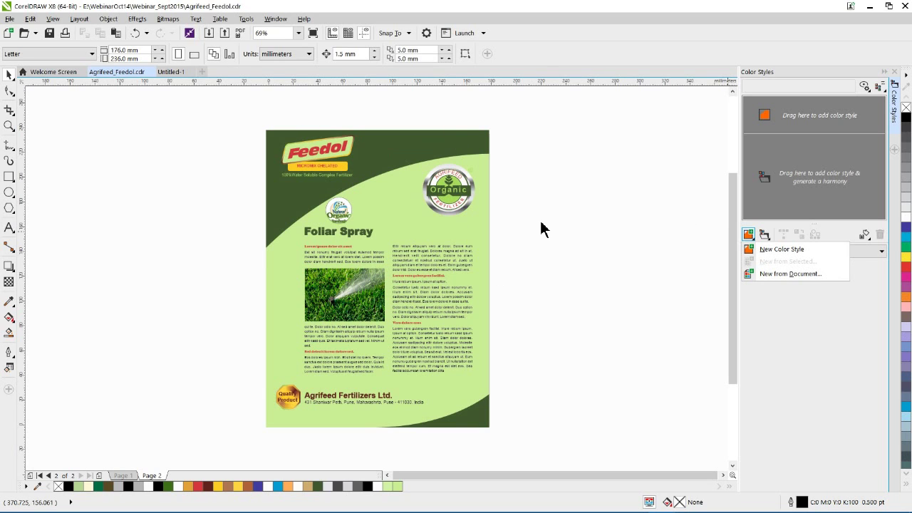
left_click(778, 274)
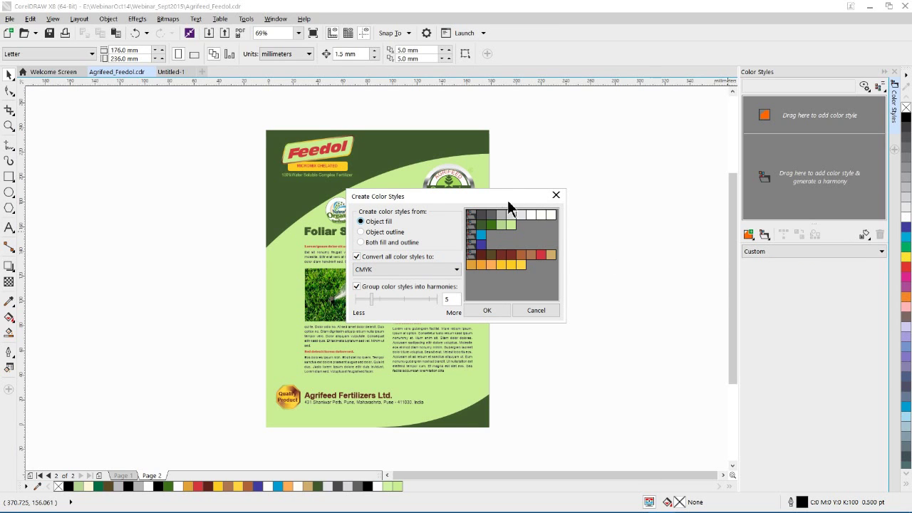
left_click_drag(517, 197, 657, 110)
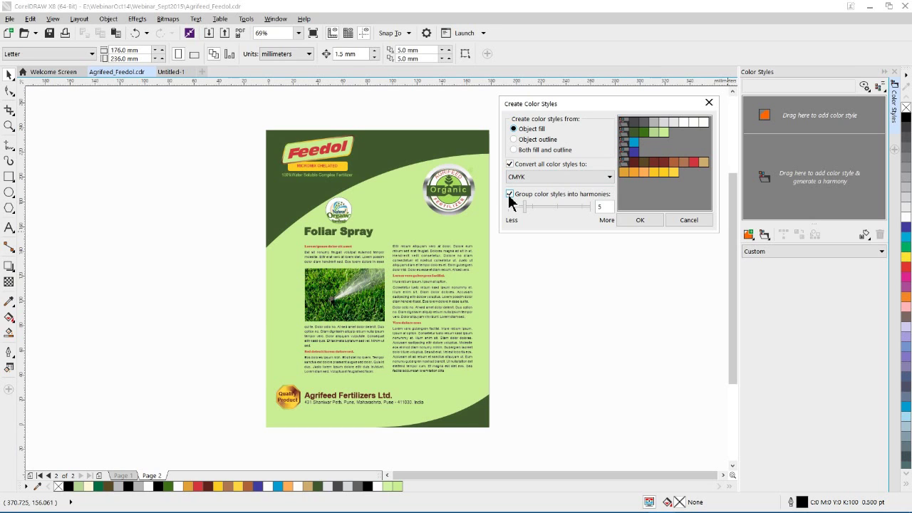
left_click_drag(524, 212, 528, 214)
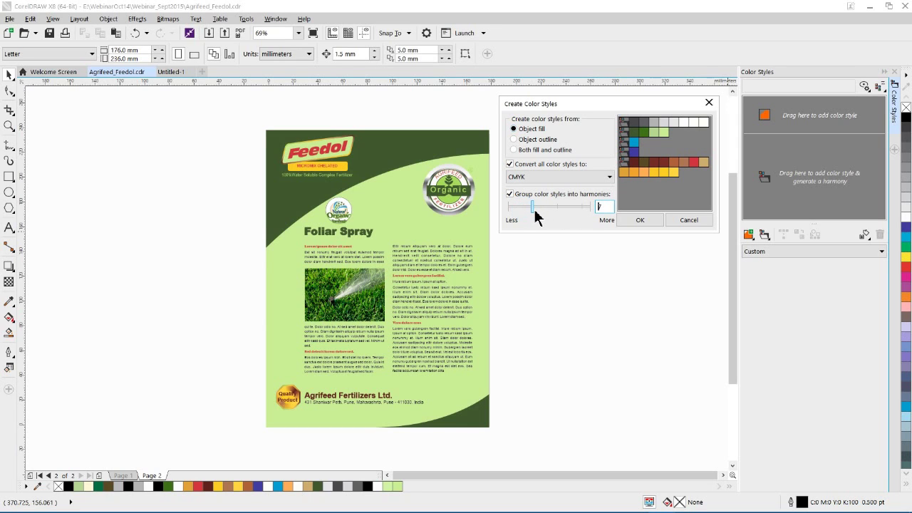
mouse_move(534, 210)
left_mouse_down()
mouse_move(550, 215)
mouse_move(525, 211)
left_mouse_up()
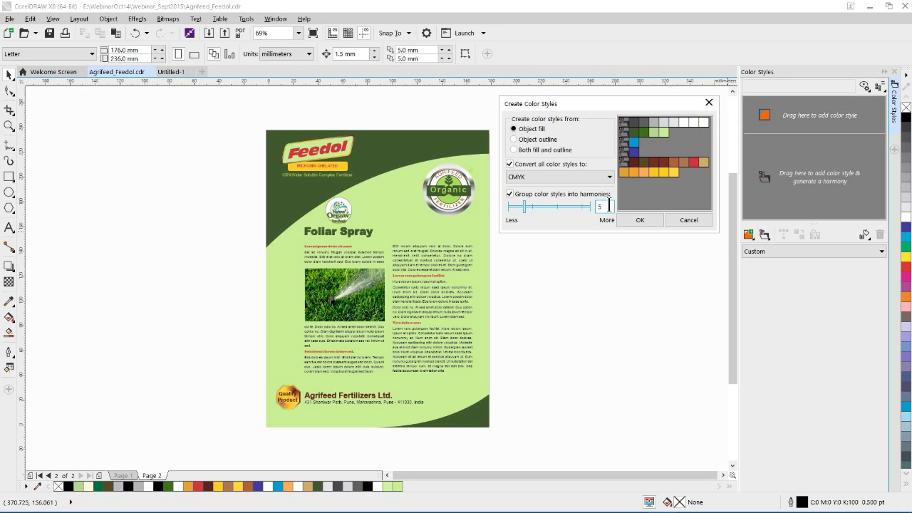
left_click(638, 221)
left_click(638, 221)
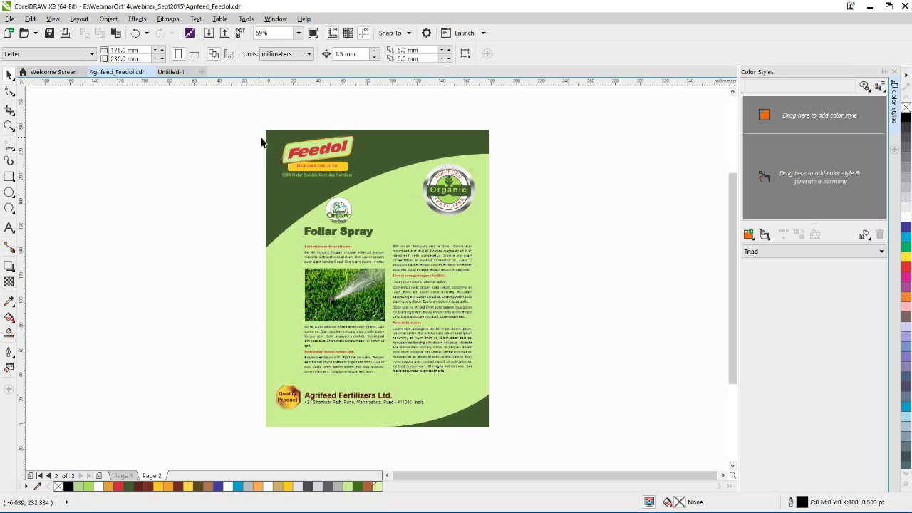
Add the colors of all flyer objects as ungrouped color styles, limiting the colors taken from the bitmap to 1.
left_click_drag(256, 119, 519, 454)
left_click_drag(396, 155, 791, 116)
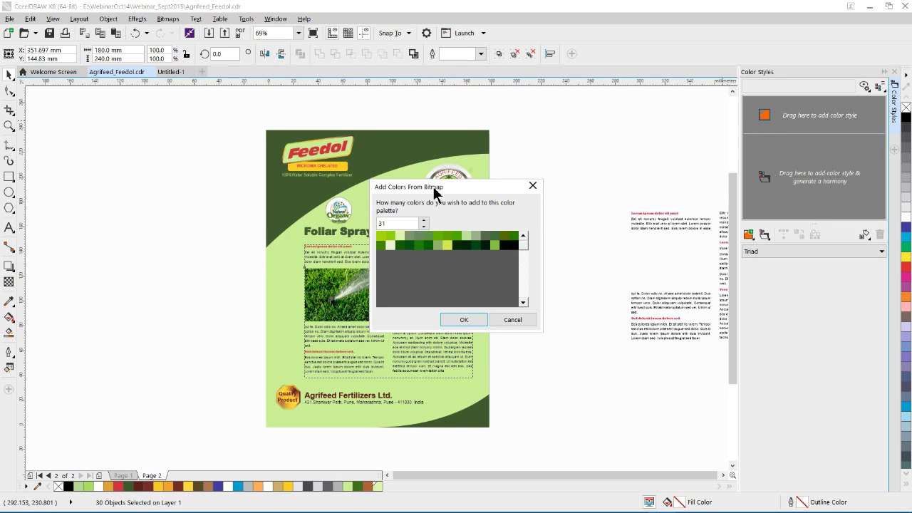
left_click_drag(438, 189, 591, 133)
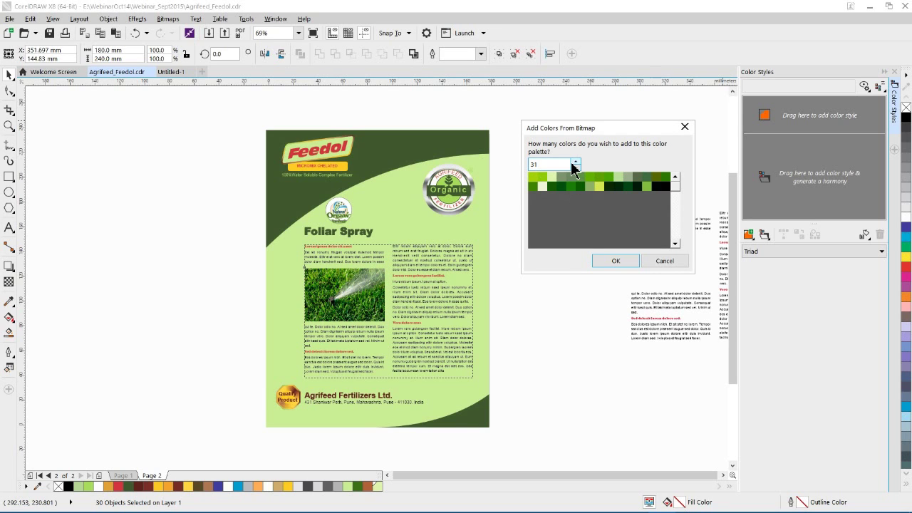
double_click(541, 165)
double_click(552, 165)
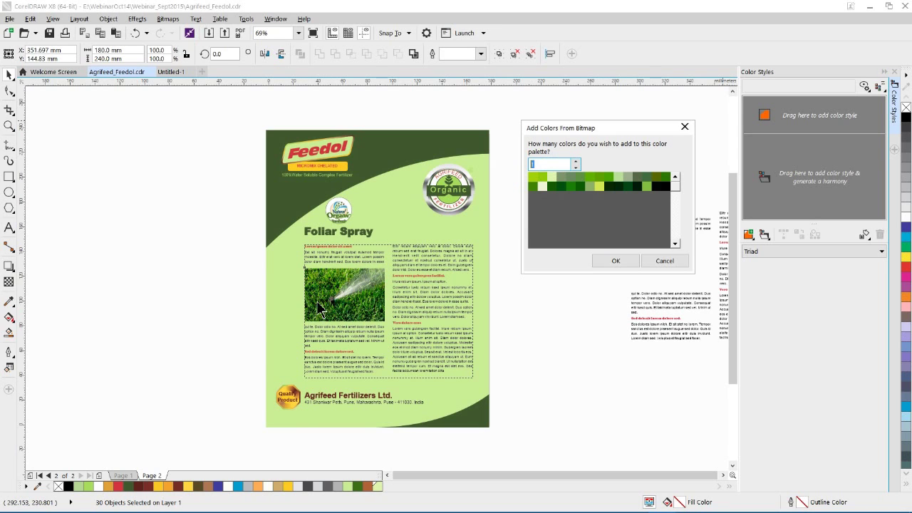
left_click(616, 262)
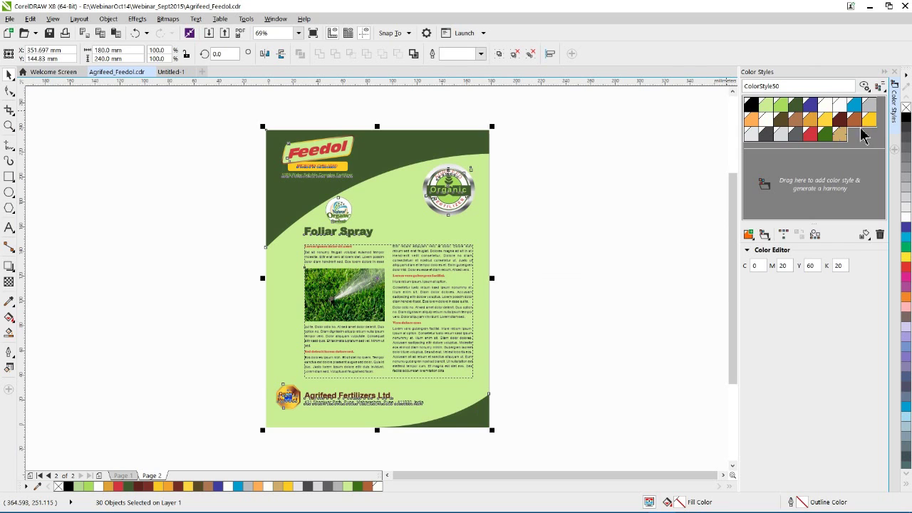
left_click(658, 139)
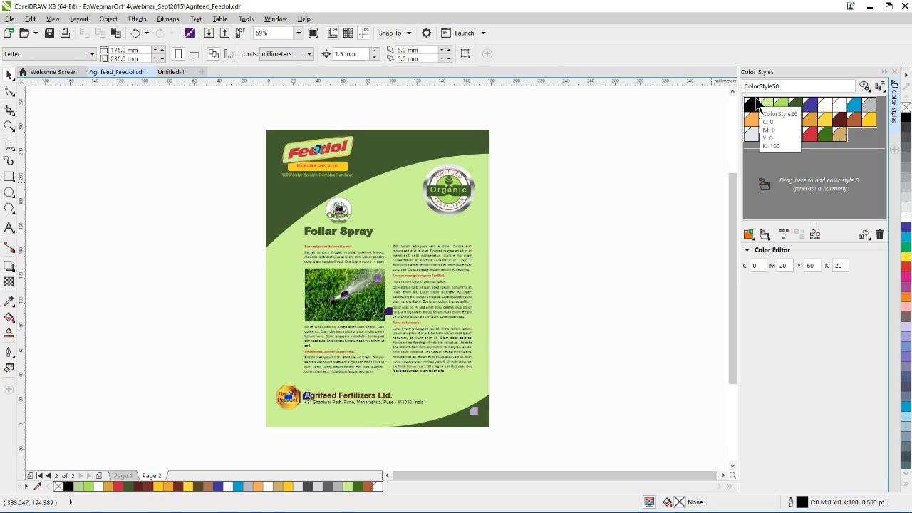
Group the orange, yellow, tan and light brown color styles into a harmony, including the C0 M60 Y80 K30 style.
left_click(755, 124)
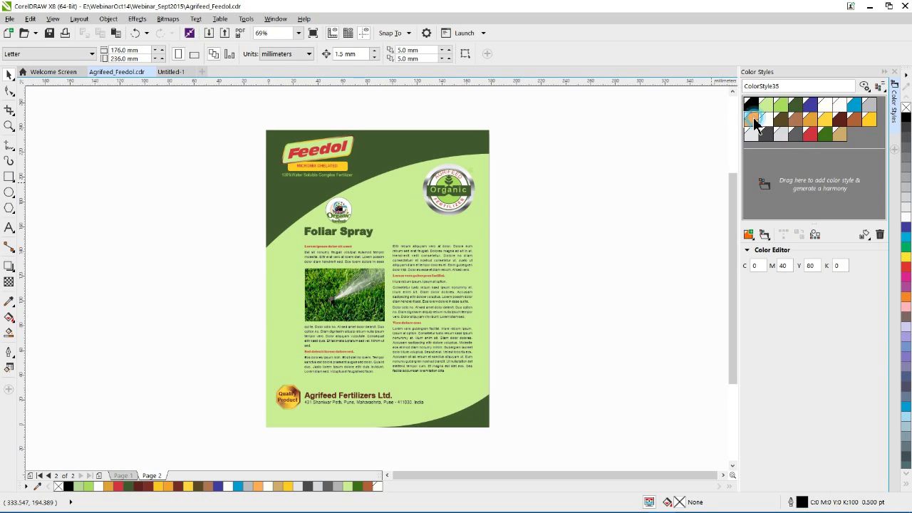
left_click(810, 119)
left_click(754, 123)
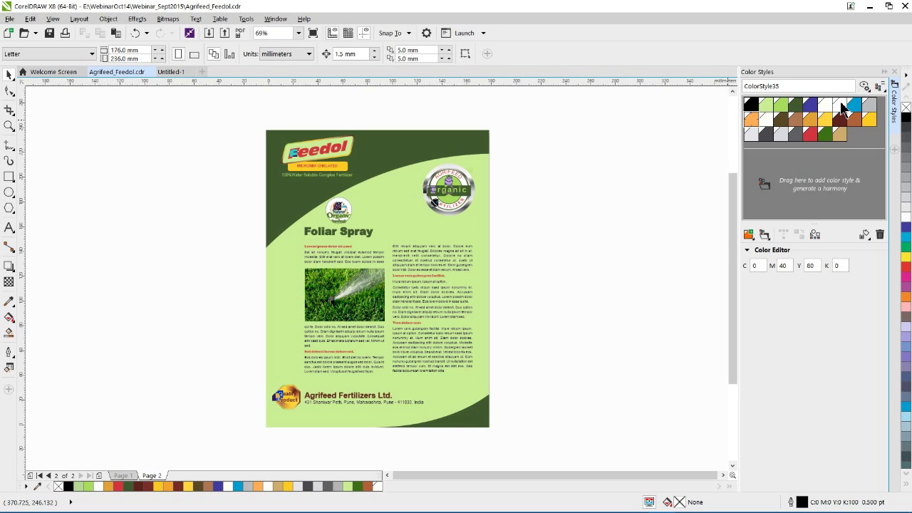
left_click(753, 104)
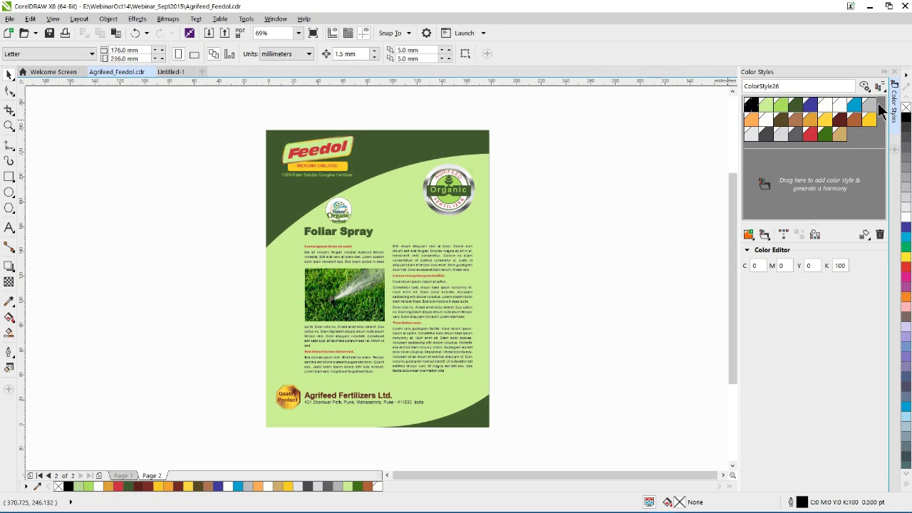
left_click(754, 123)
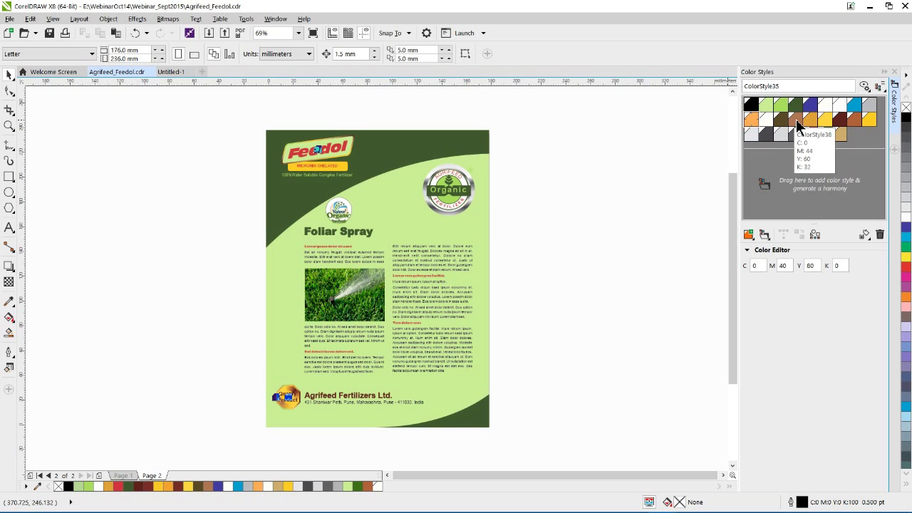
left_click(825, 120)
left_click(839, 135)
left_click_drag(841, 137, 822, 170)
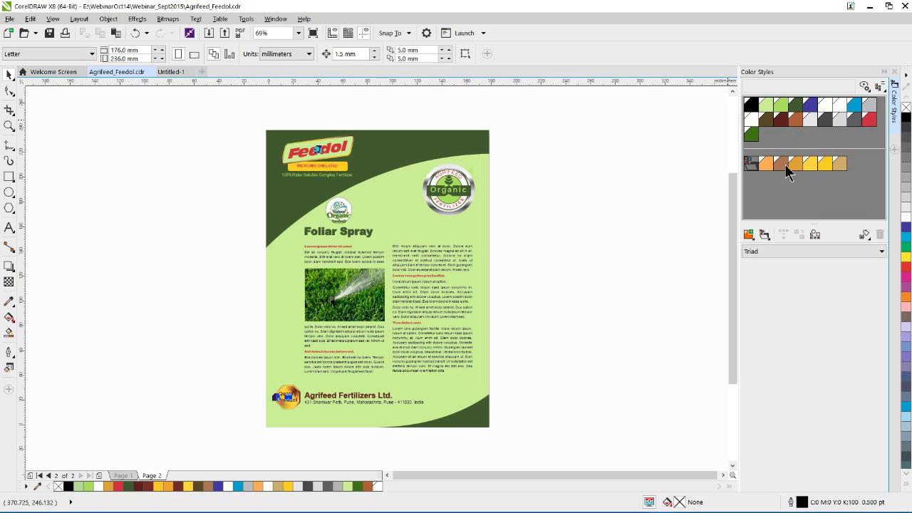
left_click(796, 125)
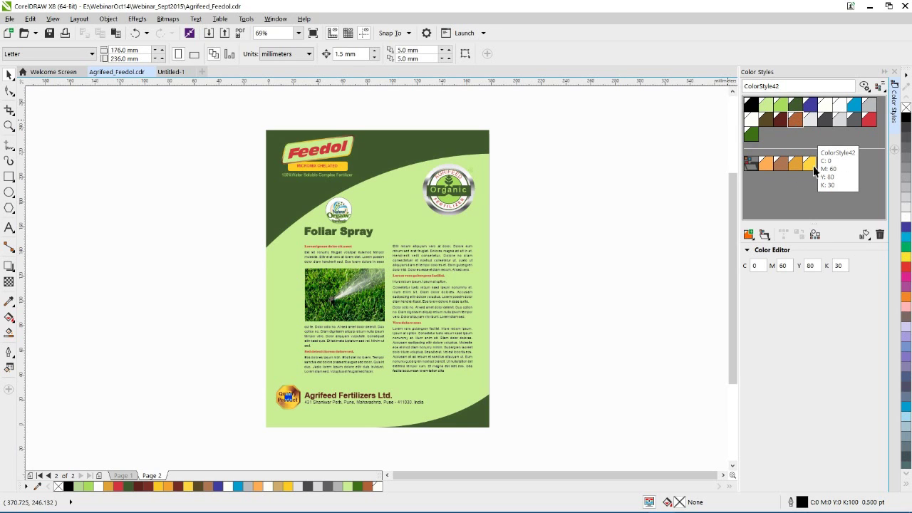
left_click_drag(812, 168, 812, 172)
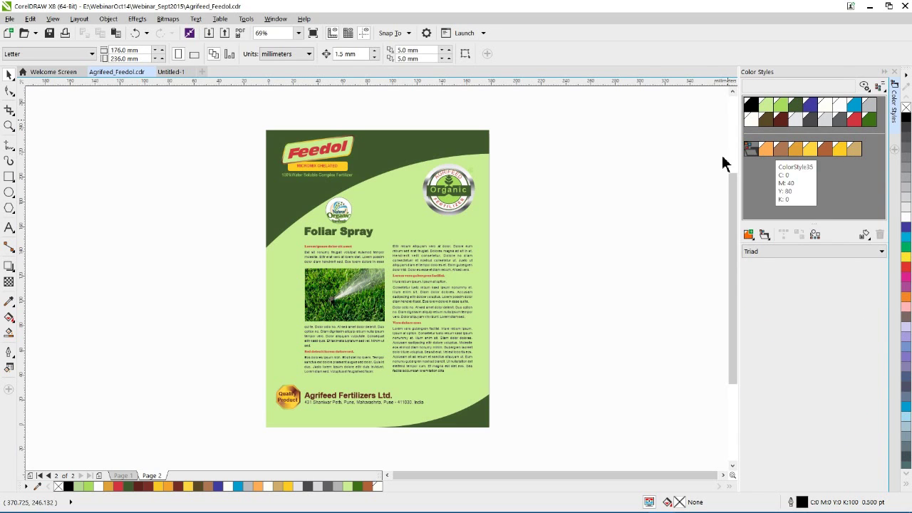
Group the green color styles and the olive brown C49 M58 Y100 K42 style into a second harmony.
left_click(765, 107)
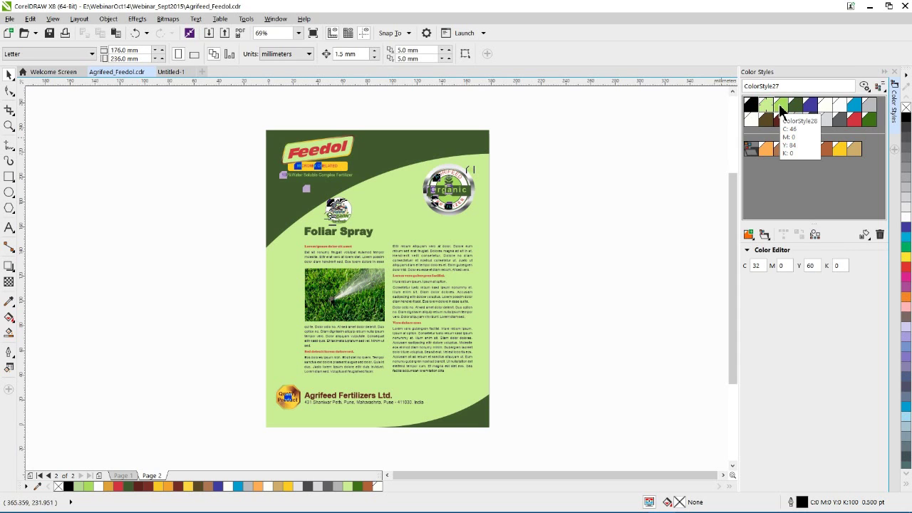
left_click(781, 108)
left_click(870, 119)
left_click(765, 119)
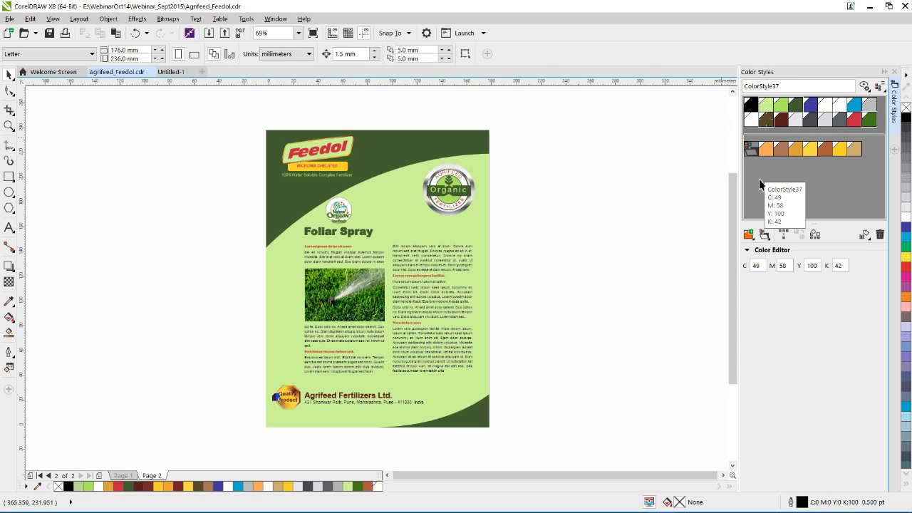
left_click_drag(760, 184, 762, 185)
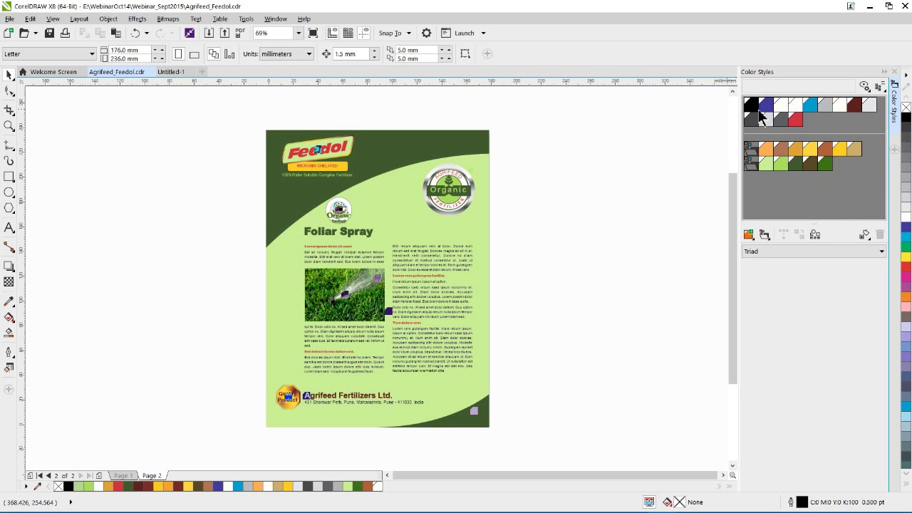
Group the black, white and gray color styles into a third harmony.
left_click(752, 114)
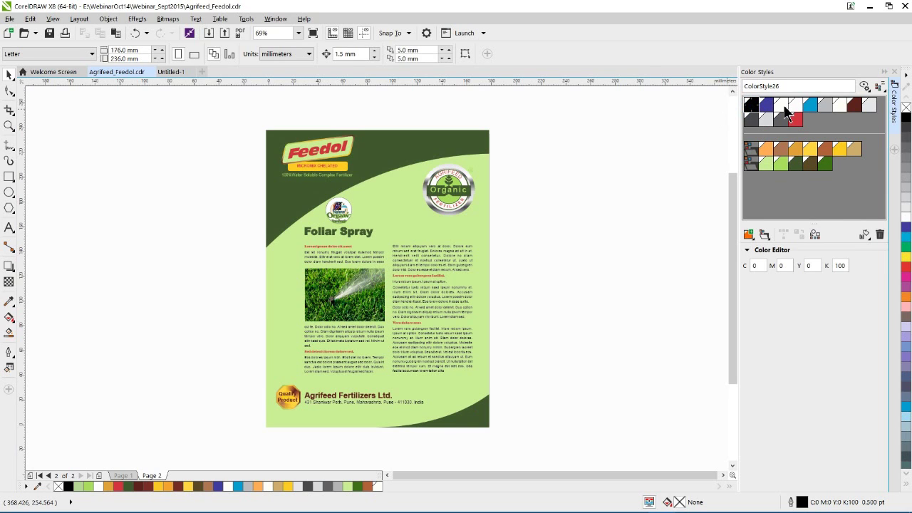
left_click(827, 107)
left_click(838, 109)
left_click(869, 104)
left_click(766, 121)
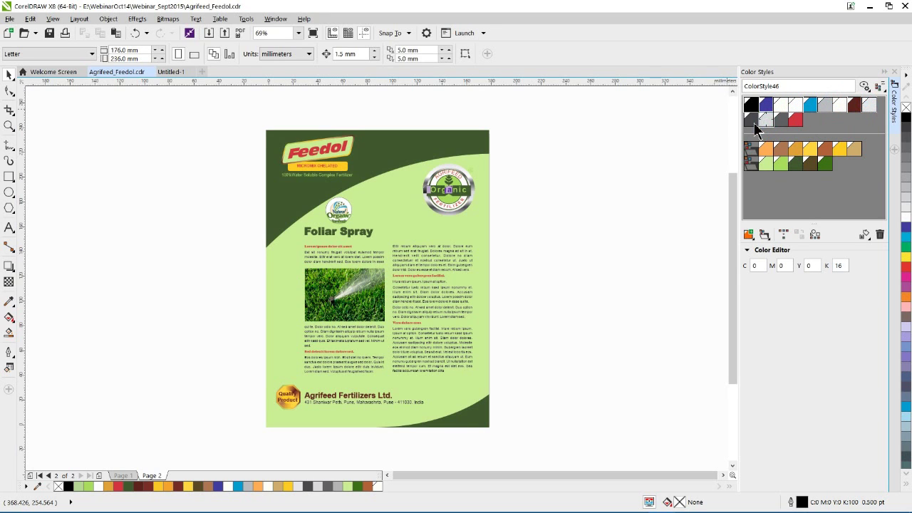
left_click(780, 121)
right_click(779, 177)
left_click(787, 203)
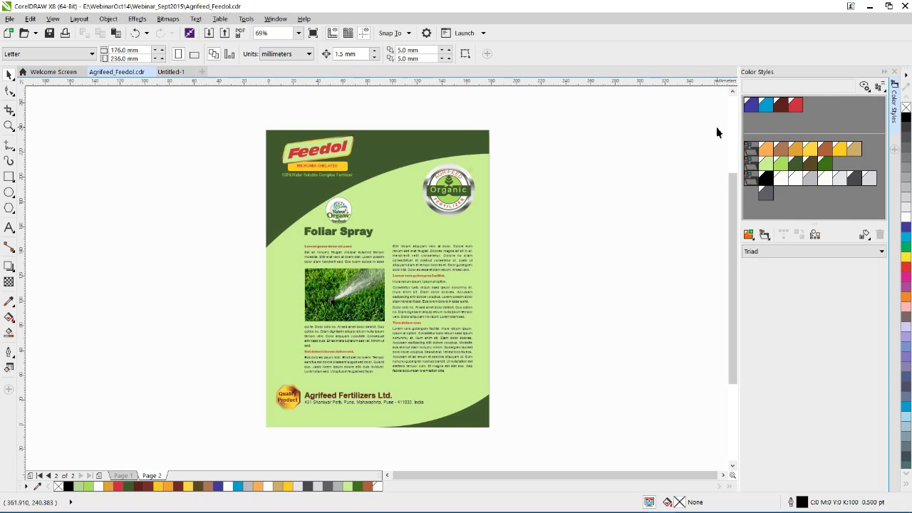
Group the remaining blue, cyan, dark red and red color styles into a fourth harmony.
left_click(749, 105)
left_click(795, 104)
left_click_drag(800, 137, 791, 208)
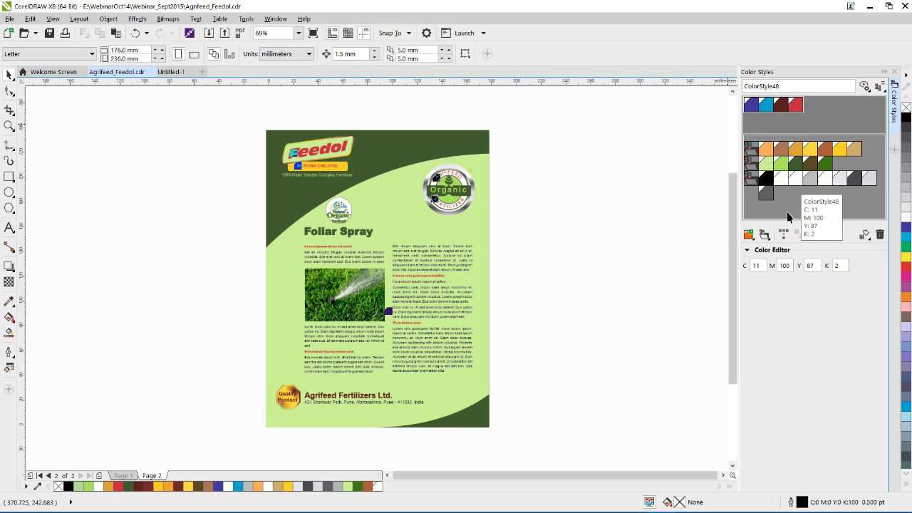
left_click(788, 212)
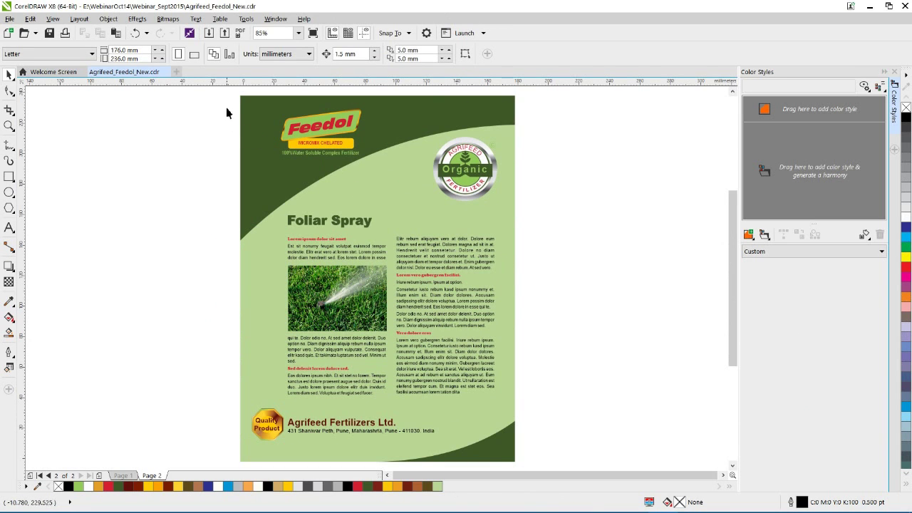
Create CMYK color styles from the fills of all flyer objects except the grass photo, grouped into 4 harmonies.
left_click_drag(235, 87, 557, 460)
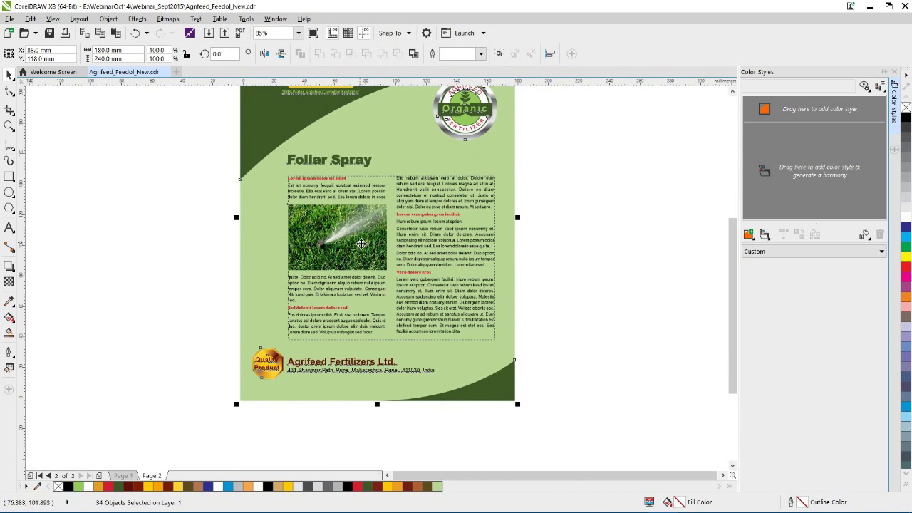
left_click(350, 249, "shift")
left_click_drag(508, 158, 783, 108)
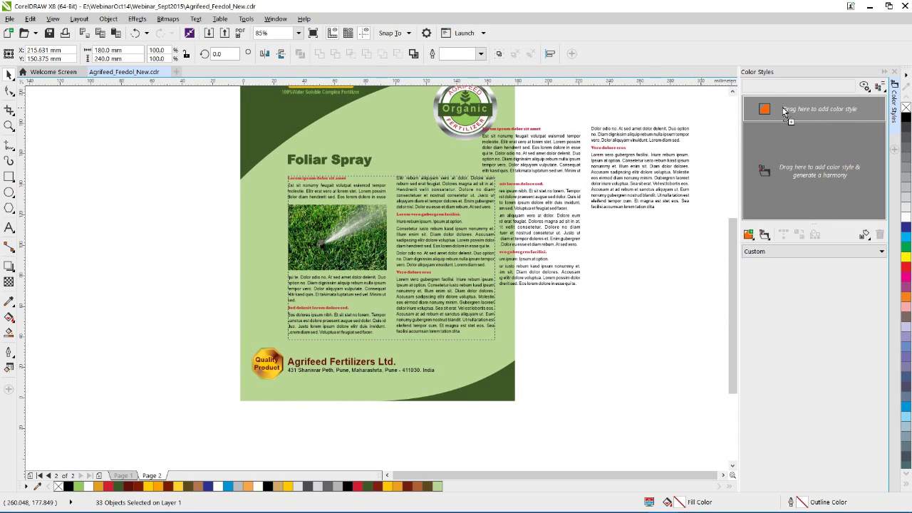
left_click_drag(783, 108, 785, 127)
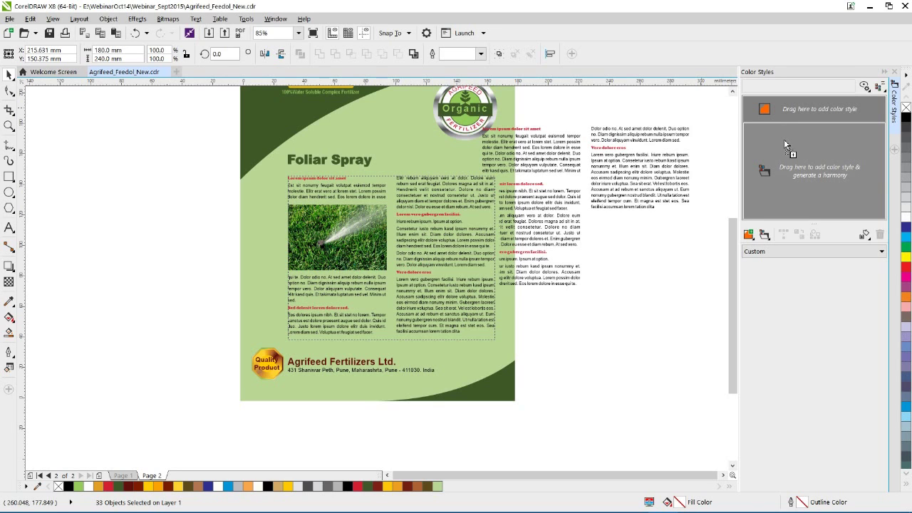
left_click_drag(786, 146, 786, 147)
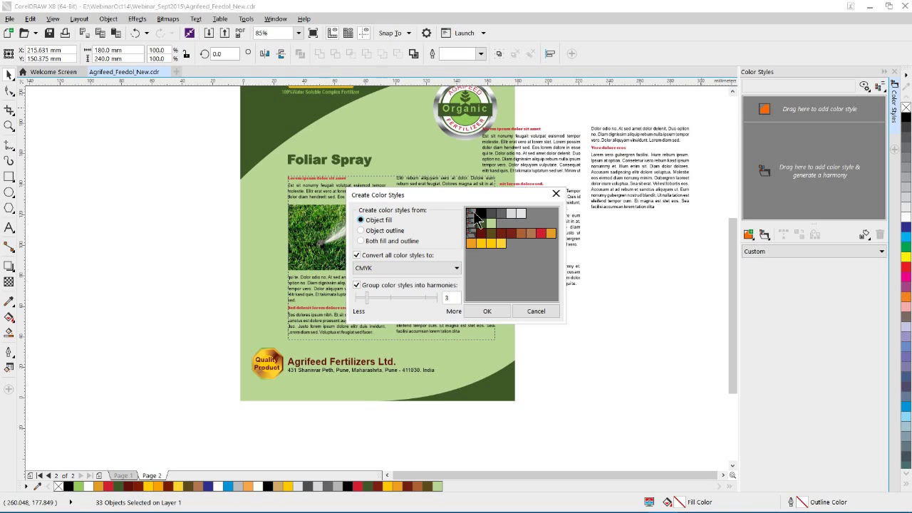
left_click(366, 301)
mouse_move(366, 301)
left_mouse_down()
mouse_move(379, 301)
mouse_move(372, 306)
left_mouse_up()
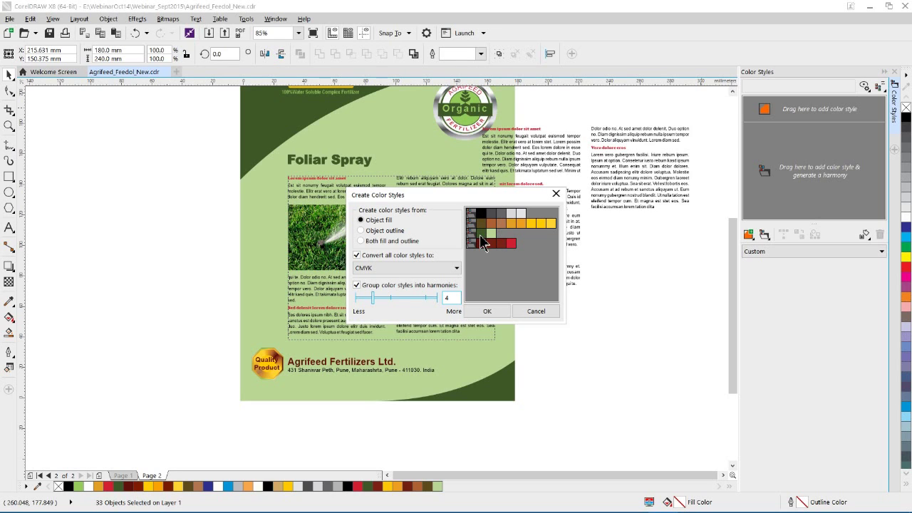
left_click(491, 314)
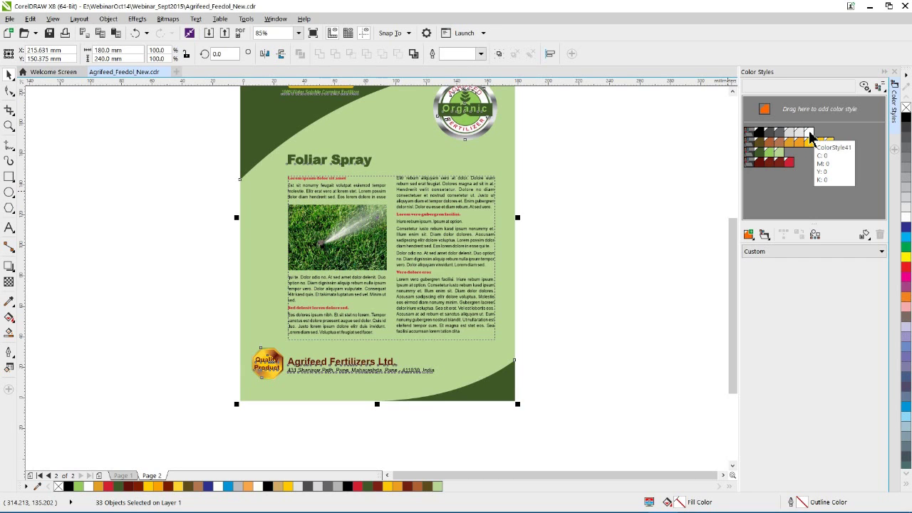
Merge the white and lightest gray color styles into the K16 light gray style.
left_click(809, 134)
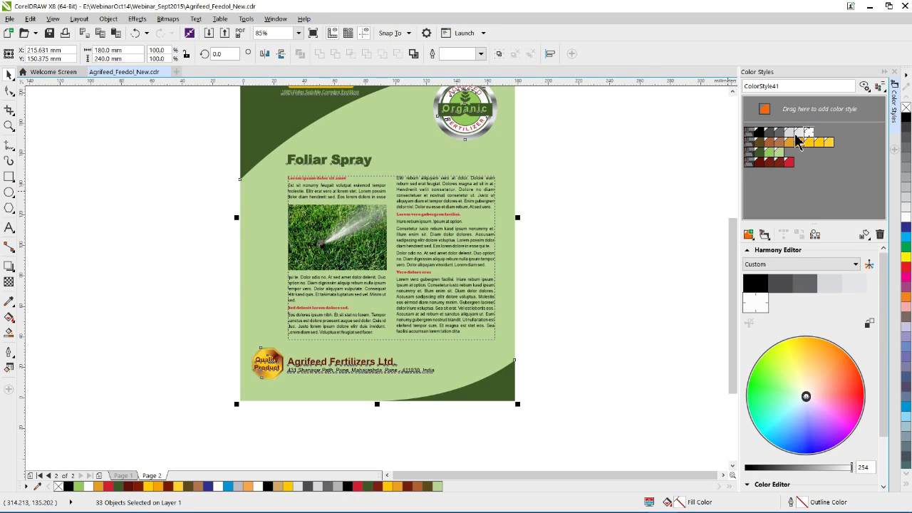
left_click(790, 134)
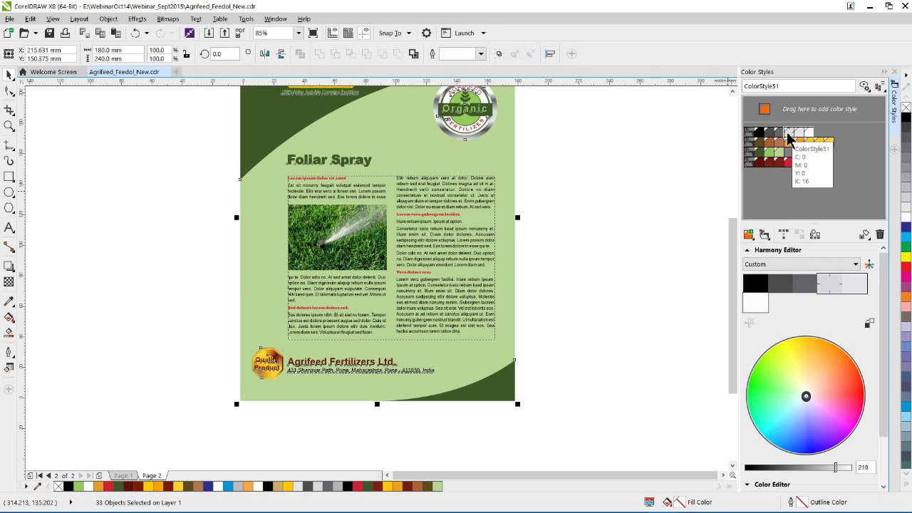
left_click(784, 237)
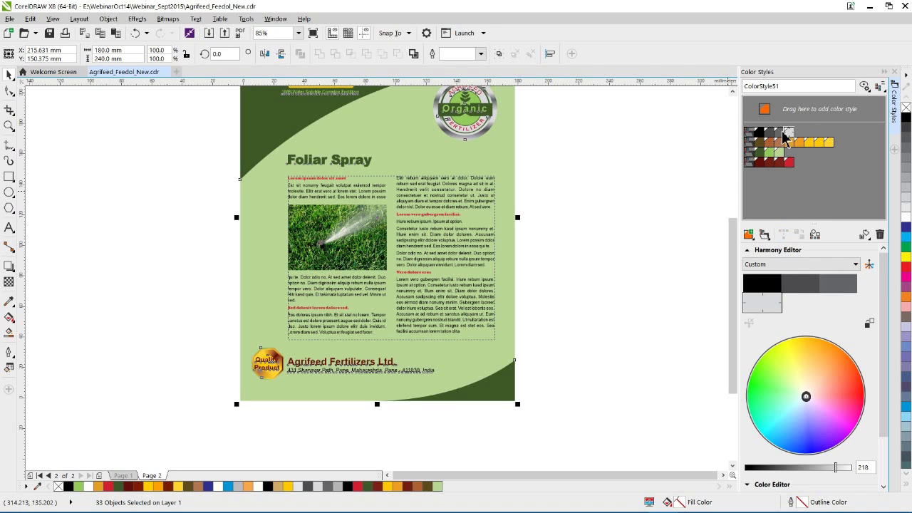
left_click(734, 240)
left_click_drag(734, 240, 735, 196)
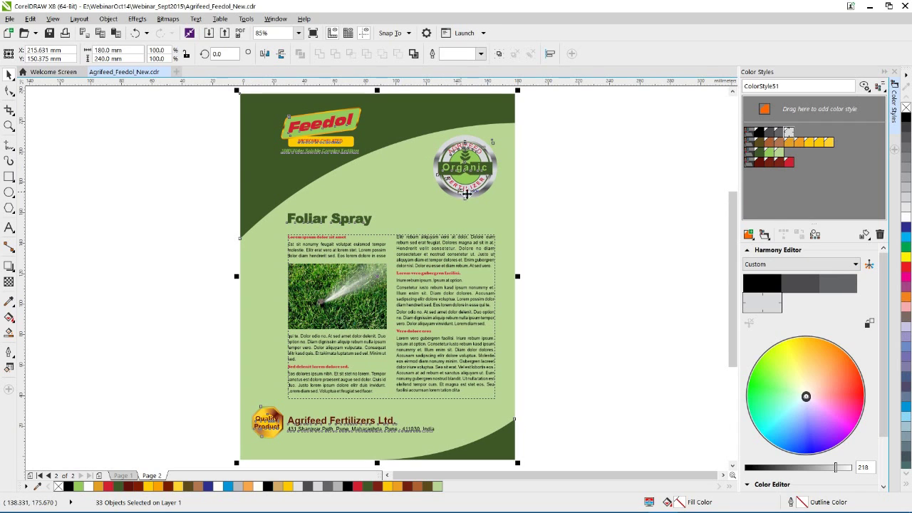
Try merging all three green color styles into the C46 M0 Y84 K0 green, and undo the merge.
left_click(760, 154)
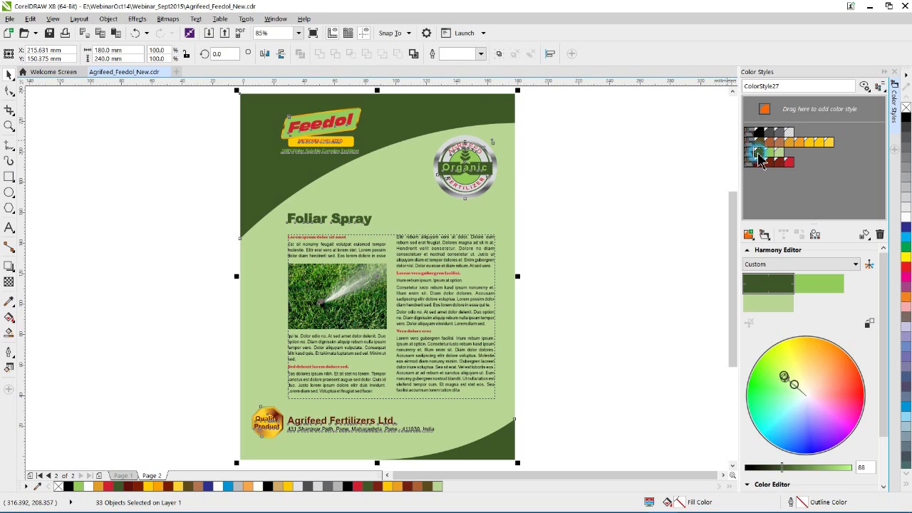
left_click(782, 157)
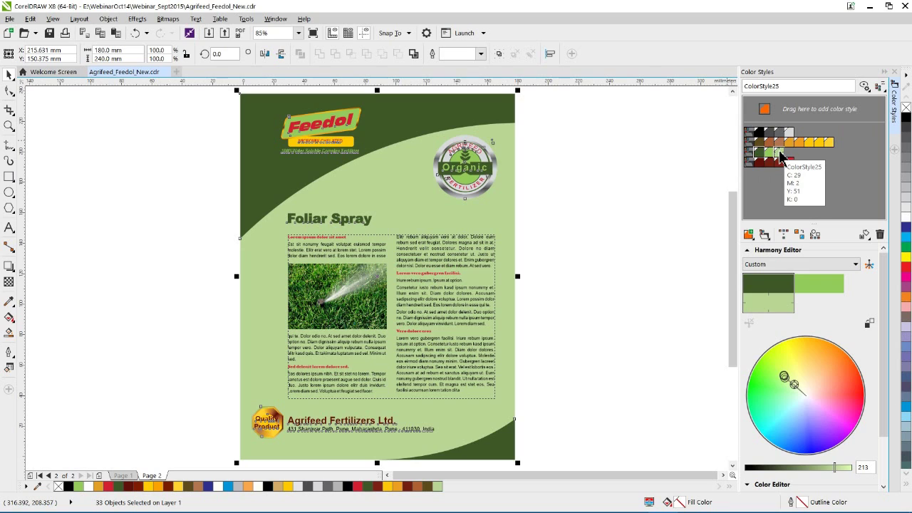
left_click(761, 152)
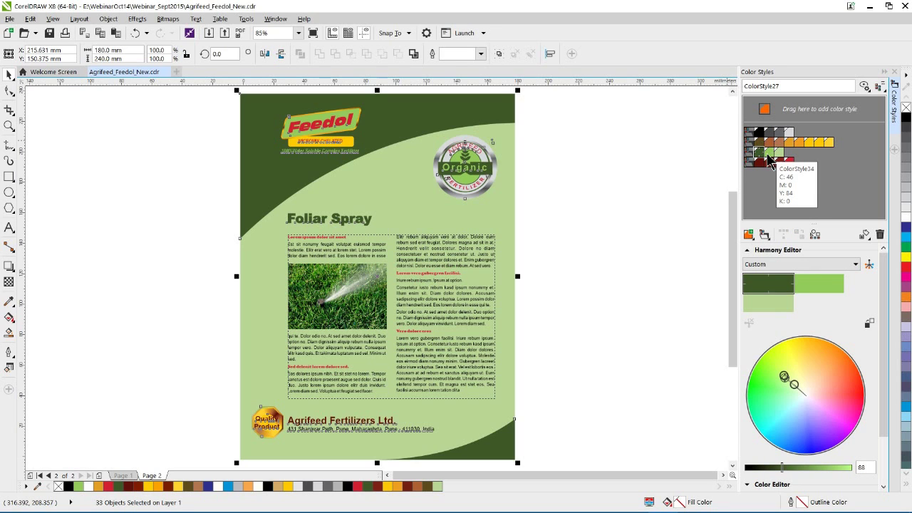
left_click(780, 153)
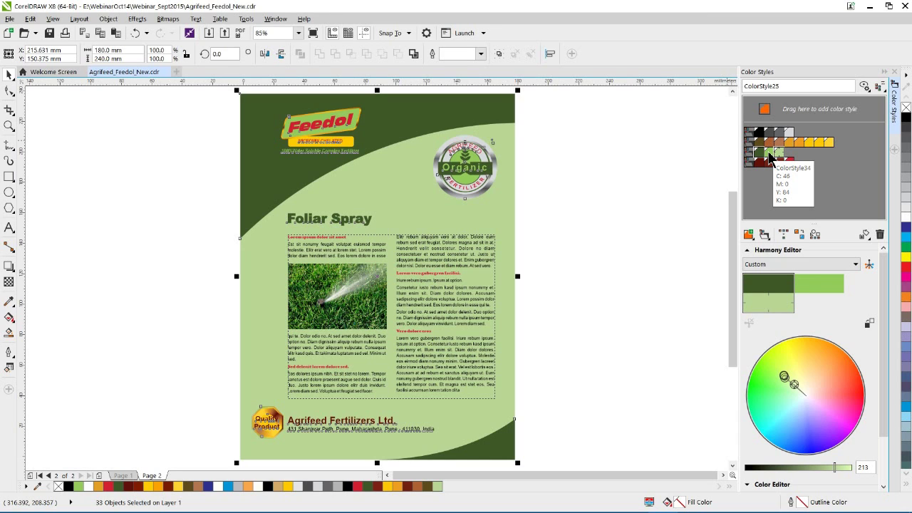
left_click(769, 154)
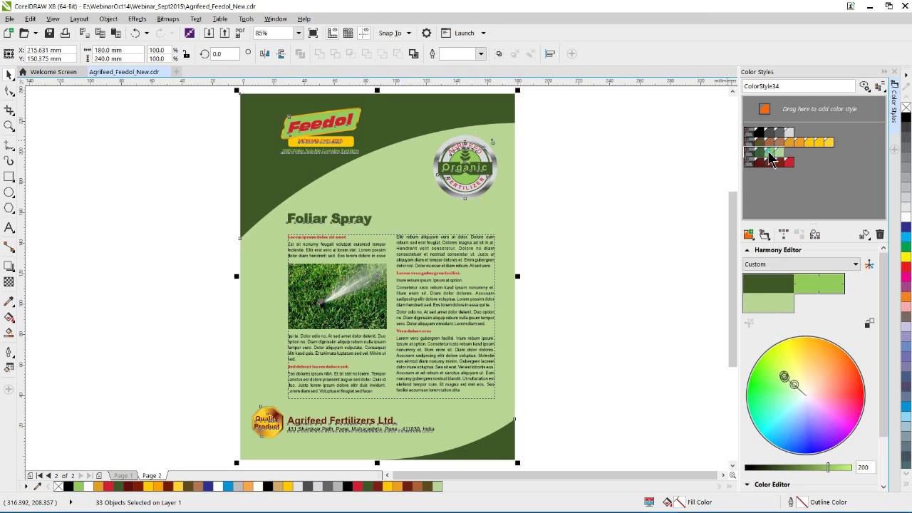
left_click(783, 235)
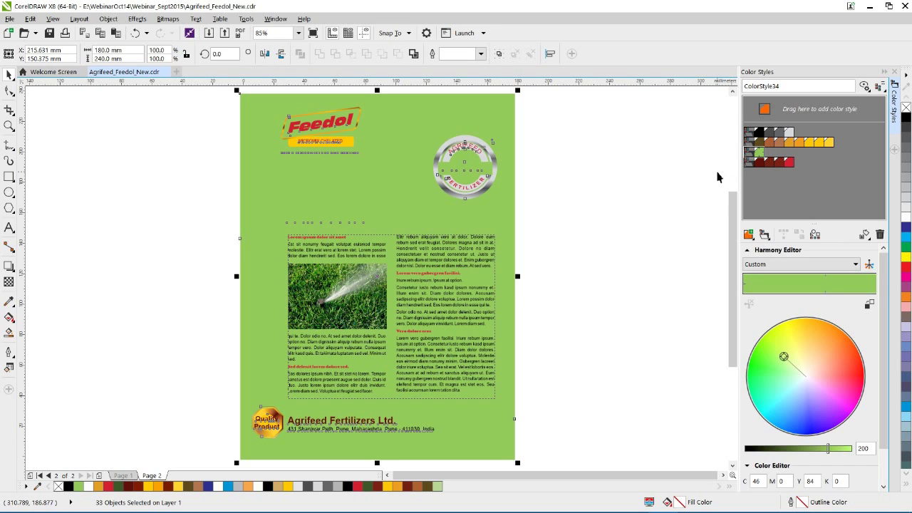
key("ctrl+z")
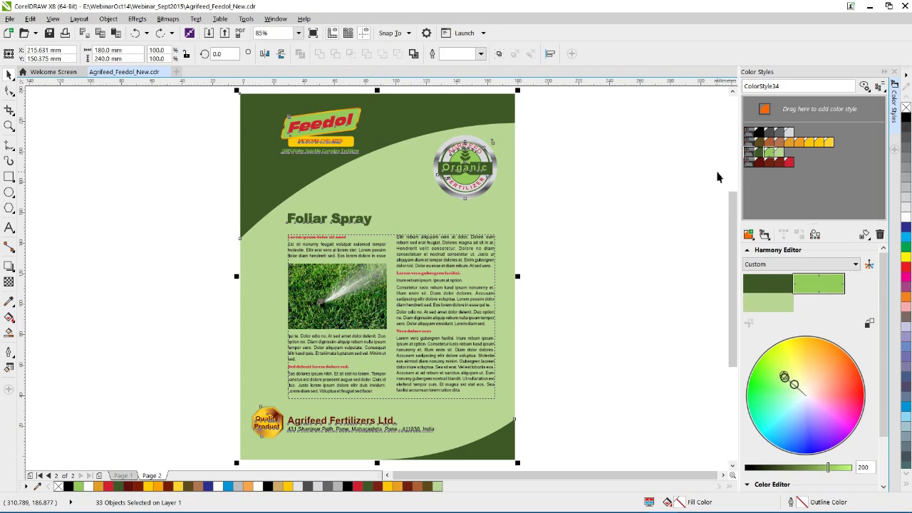
left_click(668, 197)
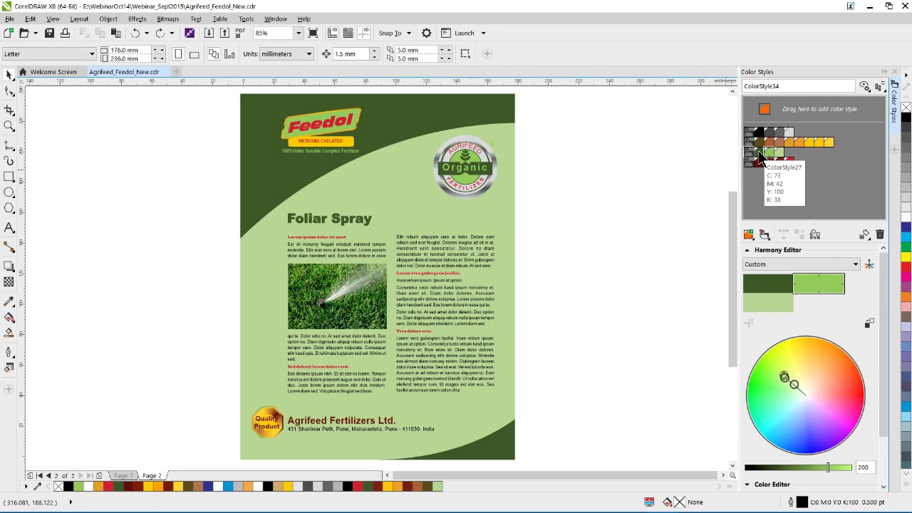
Try swapping the dark green and medium green color styles, and check for unused color styles.
left_click(761, 161)
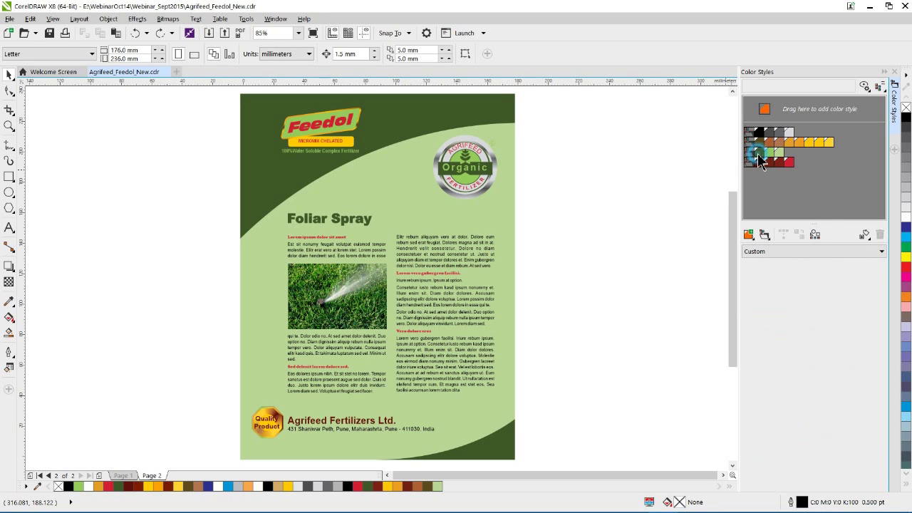
left_click(770, 157)
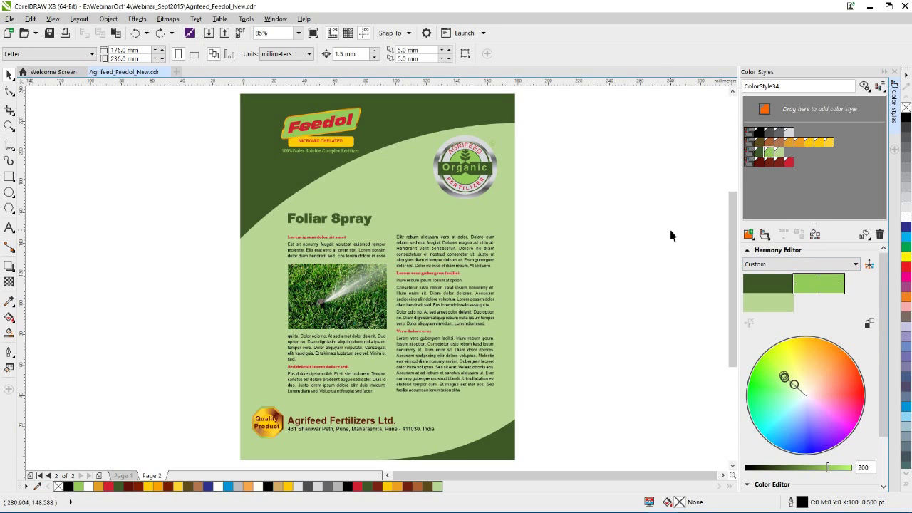
left_click(771, 157)
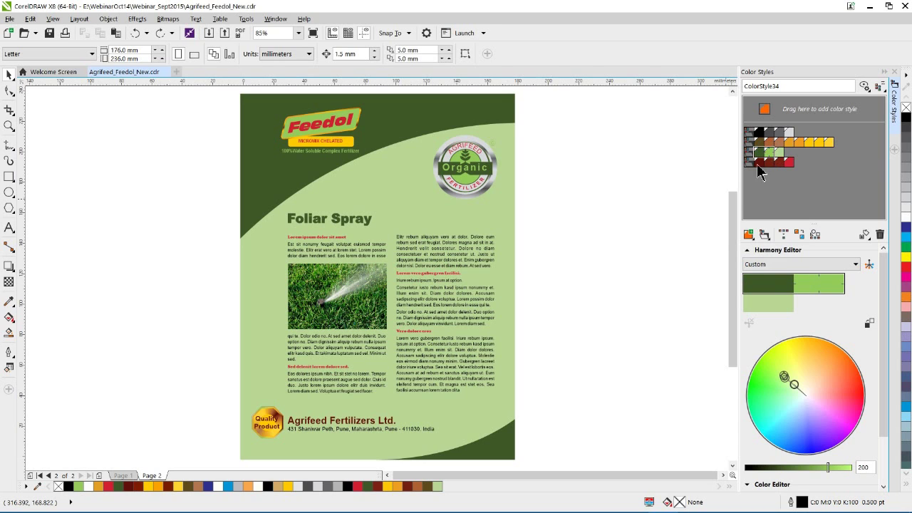
left_click(800, 237)
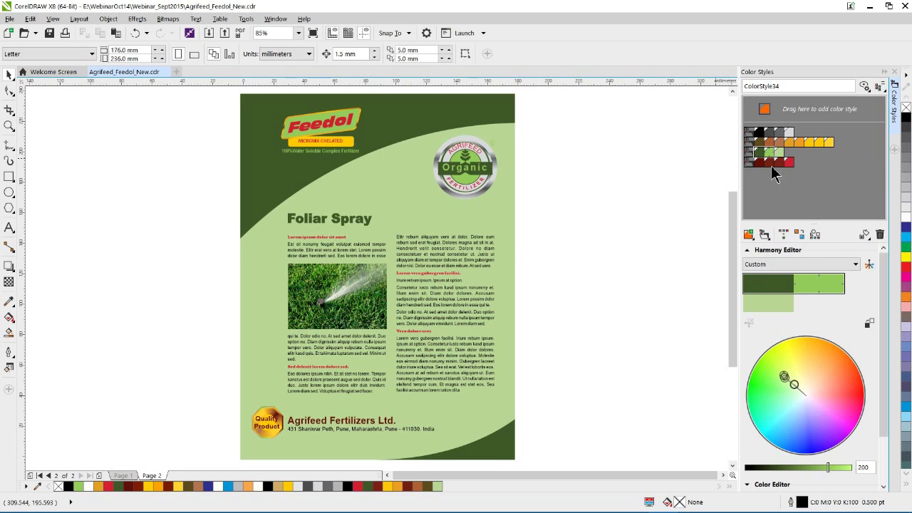
left_click(815, 234)
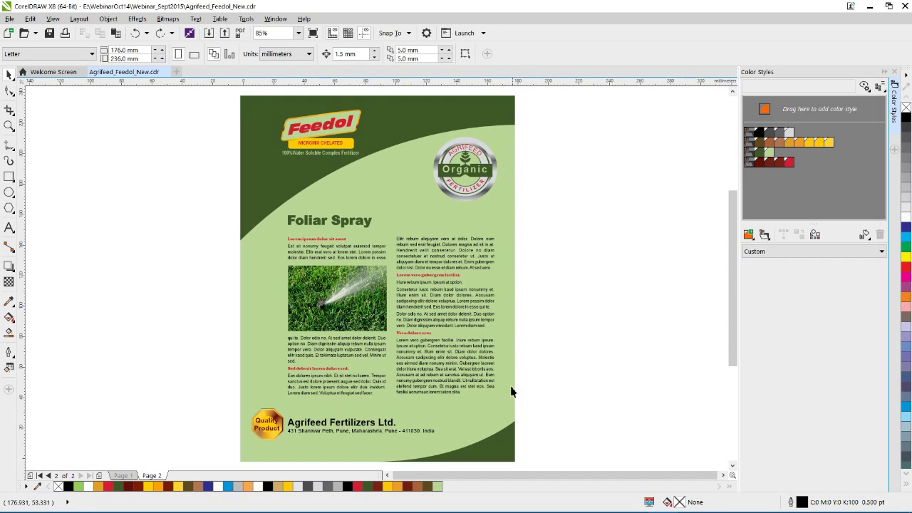
Duplicate all objects of the flyer and place the copy beside the original, on its left side.
left_click_drag(236, 91, 526, 452)
left_click_drag(501, 376, 220, 351)
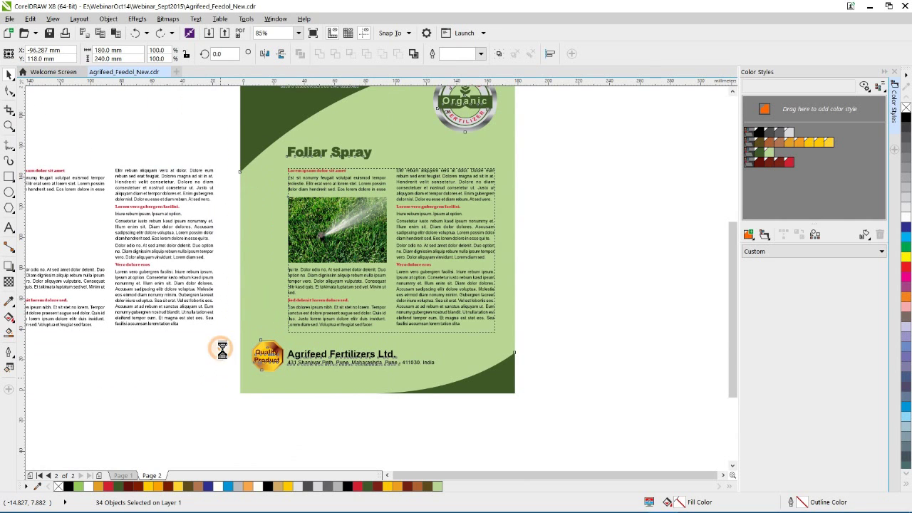
scroll(223, 350, "up", 2)
scroll(223, 350, "left", 3)
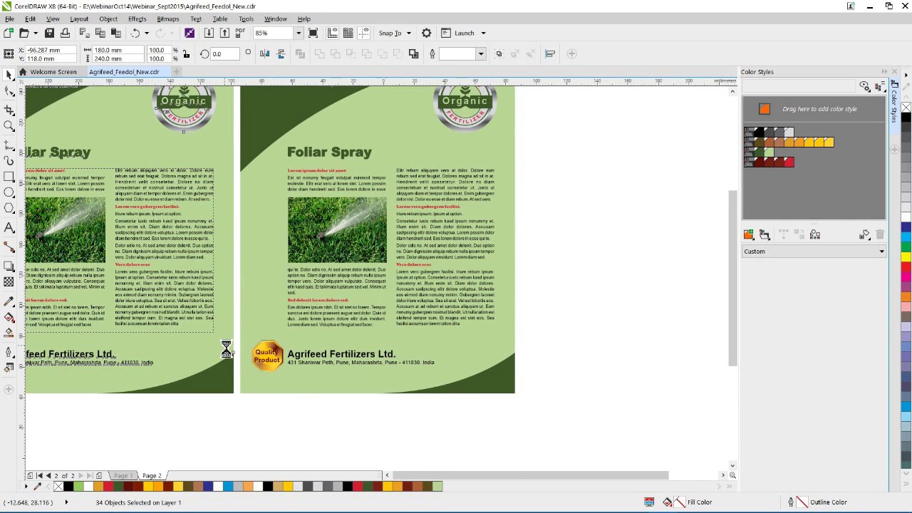
left_click(69, 140)
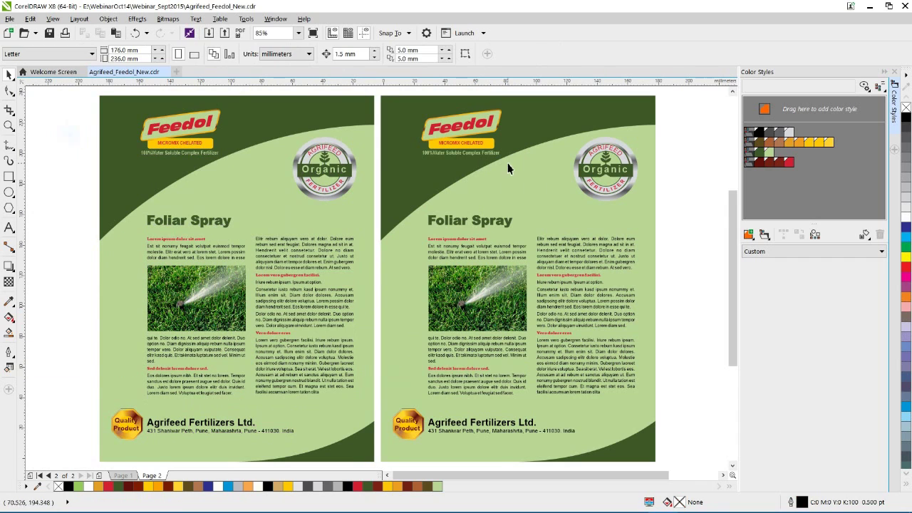
Try shifting the hue of the green harmony to red, and undo the color change.
left_click(758, 153)
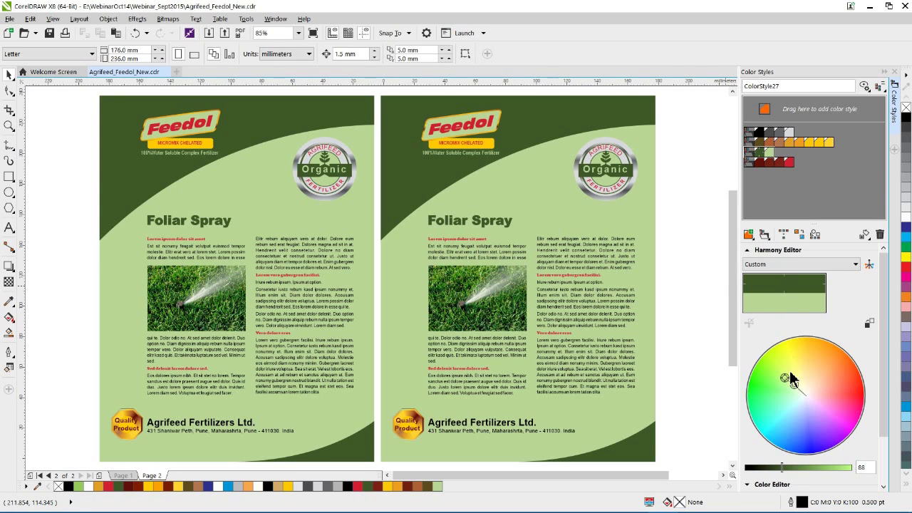
left_click_drag(784, 378, 843, 386)
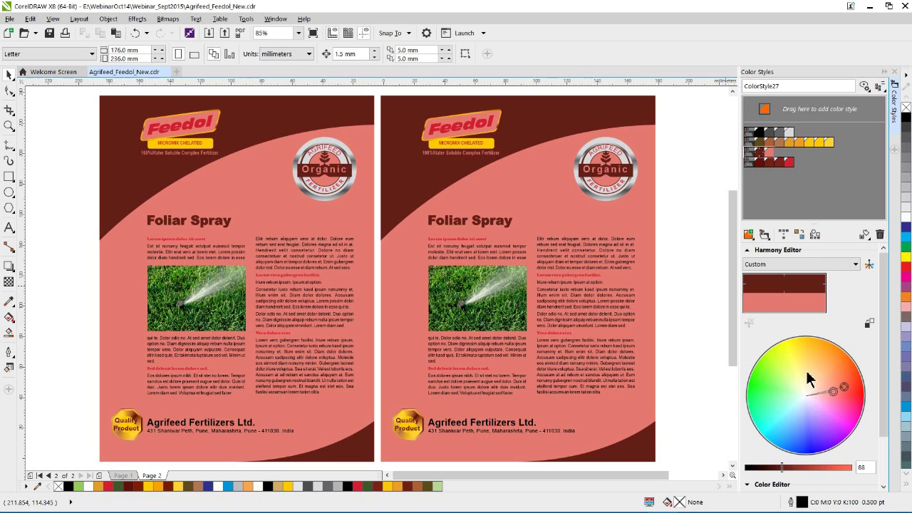
key("ctrl+z")
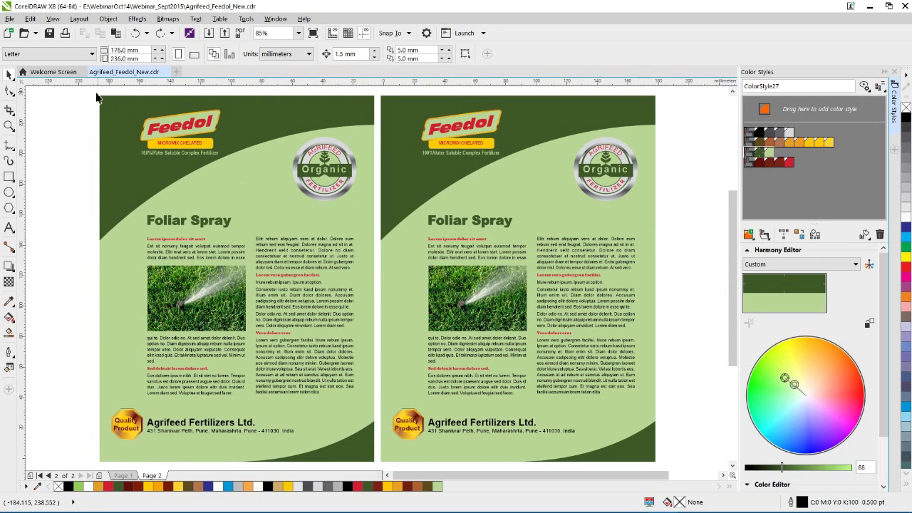
Break the link to color styles for all objects of the left flyer copy.
left_click_drag(88, 92, 378, 451)
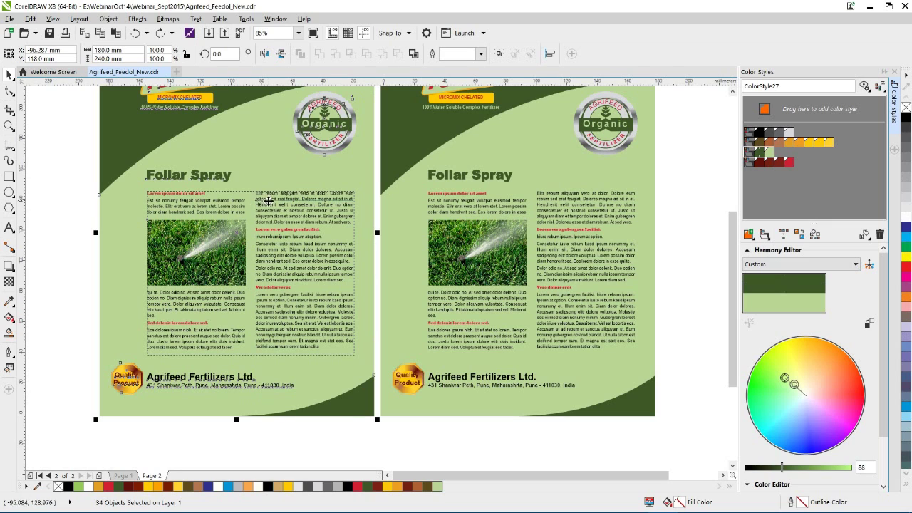
right_click(310, 173)
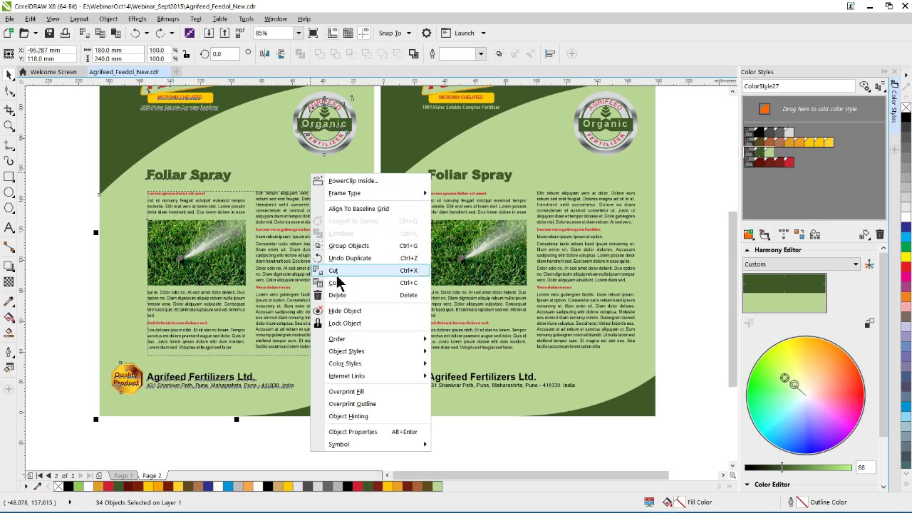
mouse_move(350, 367)
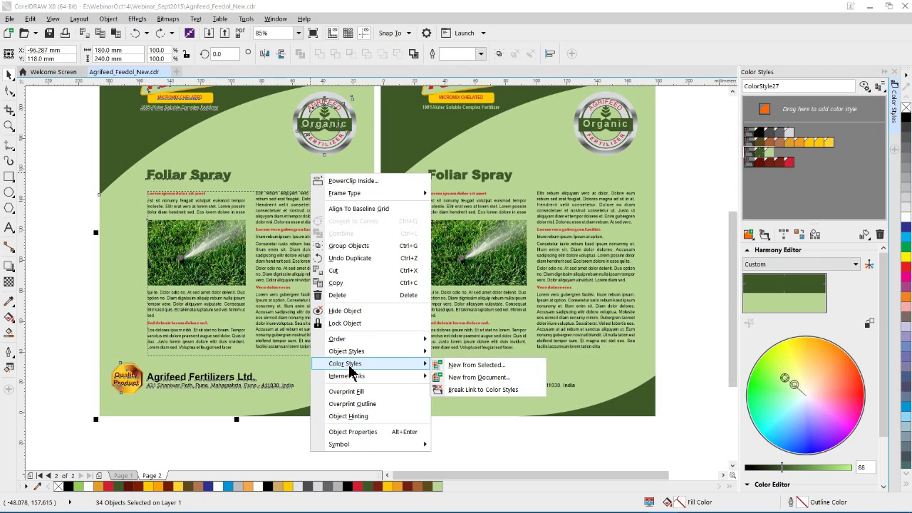
left_click(478, 392)
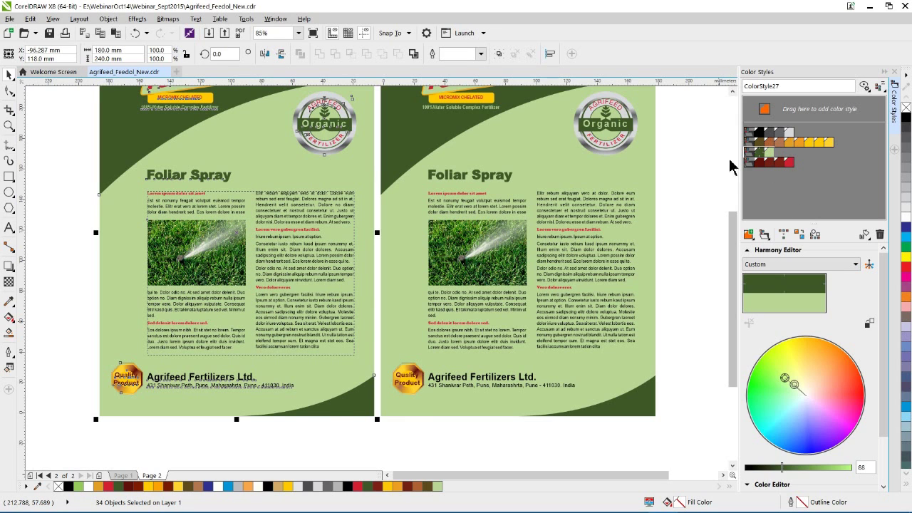
Deselect the left flyer copy and shift the hue of the green color harmony to red.
left_click_drag(736, 235, 736, 219)
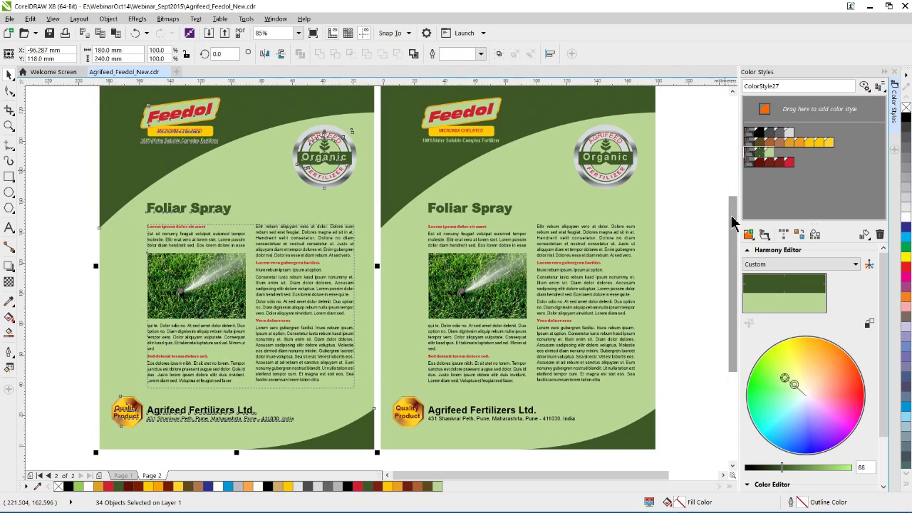
left_click(718, 175)
left_click(749, 152)
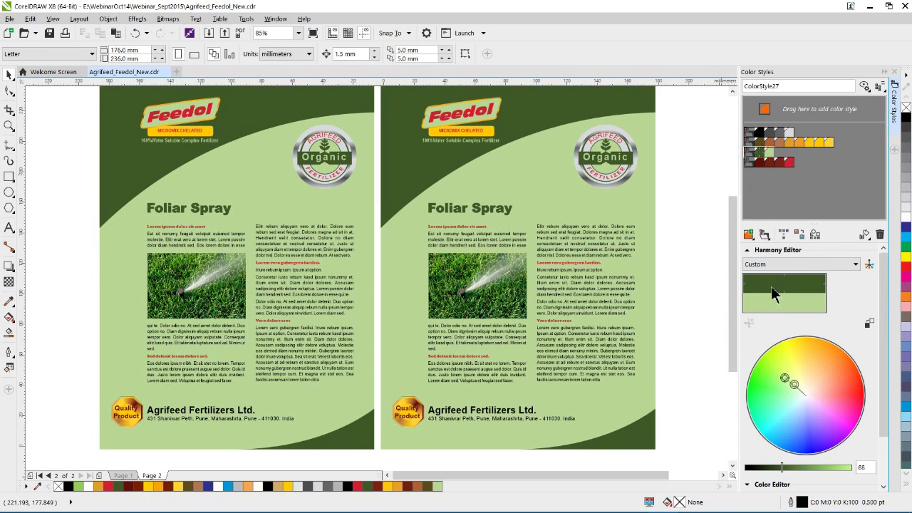
left_click_drag(786, 374, 844, 393)
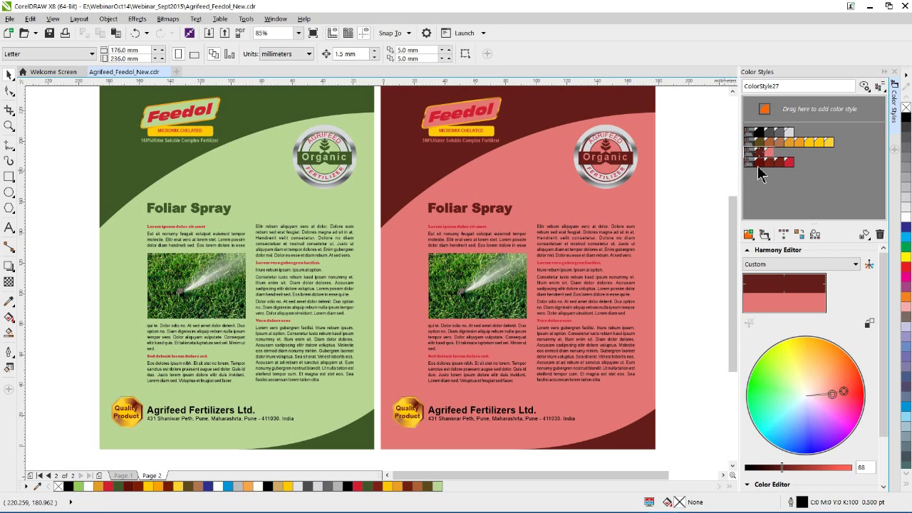
Duplicate all objects of the red flyer and place the copy to its right with a gap, at about X 291 mm.
left_click(723, 475)
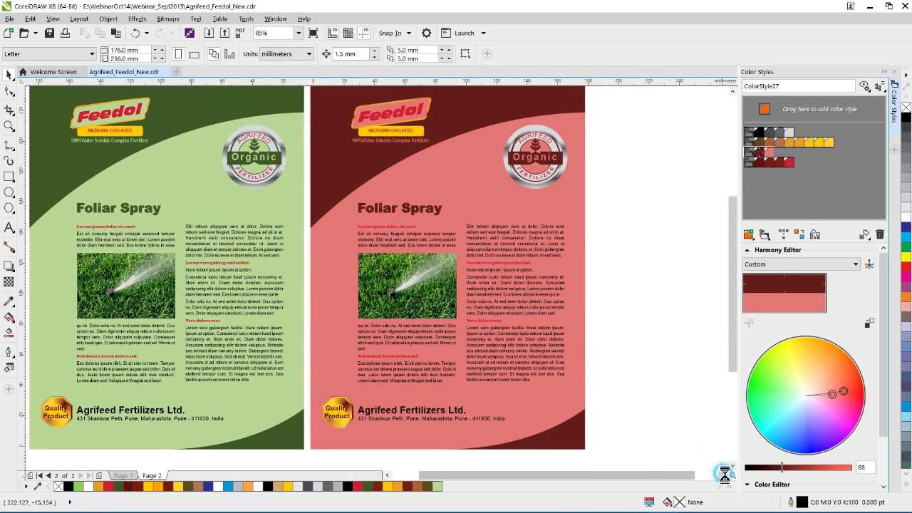
left_click(732, 92)
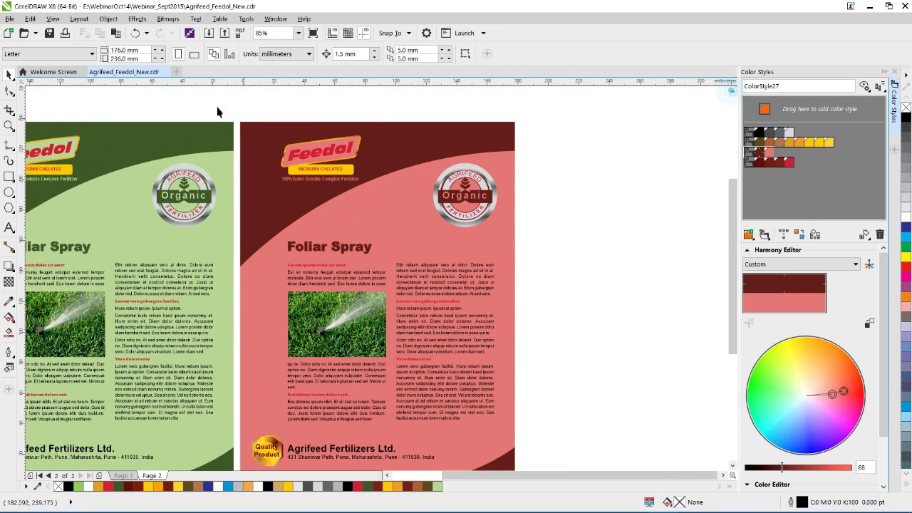
left_click_drag(233, 108, 538, 442)
left_click_drag(473, 288, 714, 280)
right_click(715, 279)
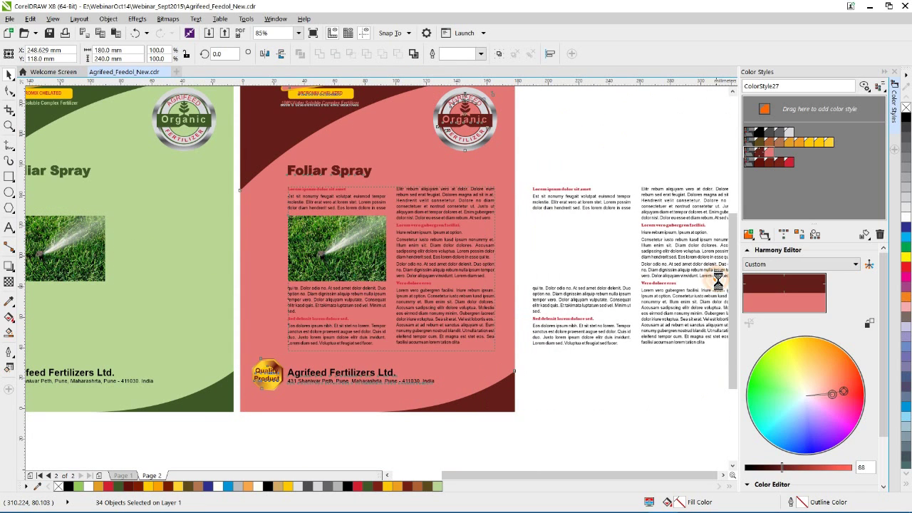
left_click_drag(550, 276, 614, 275)
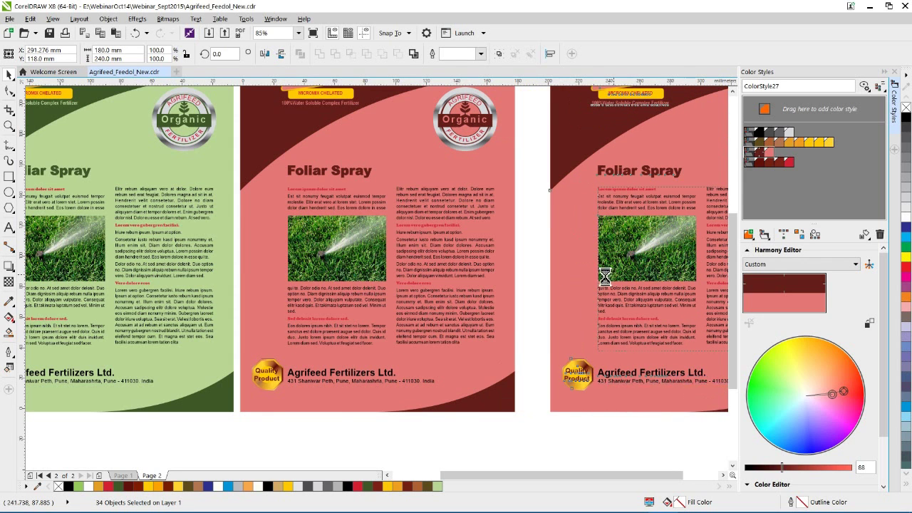
Break the link to color styles for all objects of the new red flyer copy.
right_click(570, 257)
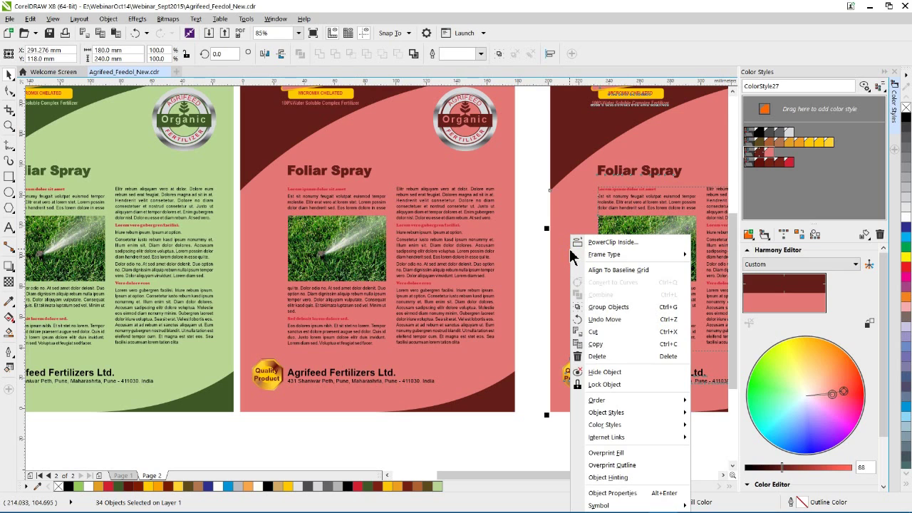
mouse_move(607, 424)
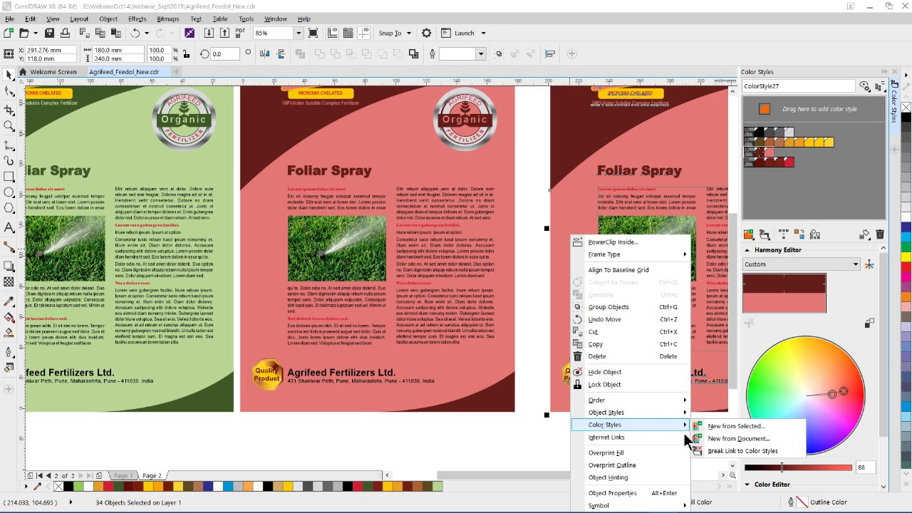
left_click(742, 452)
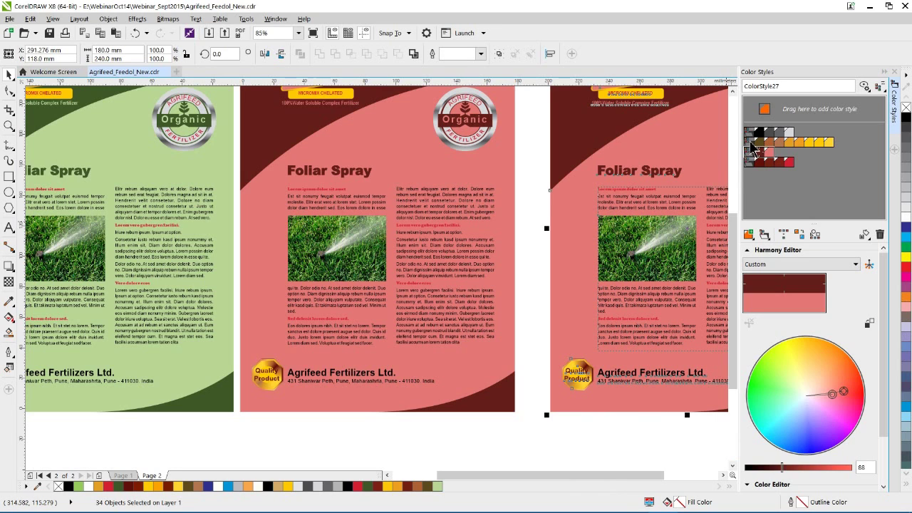
Shift the hue of the bottom harmony, with the dark reds and bright red, through yellow to blue, and deselect the flyer copy.
left_click(749, 163)
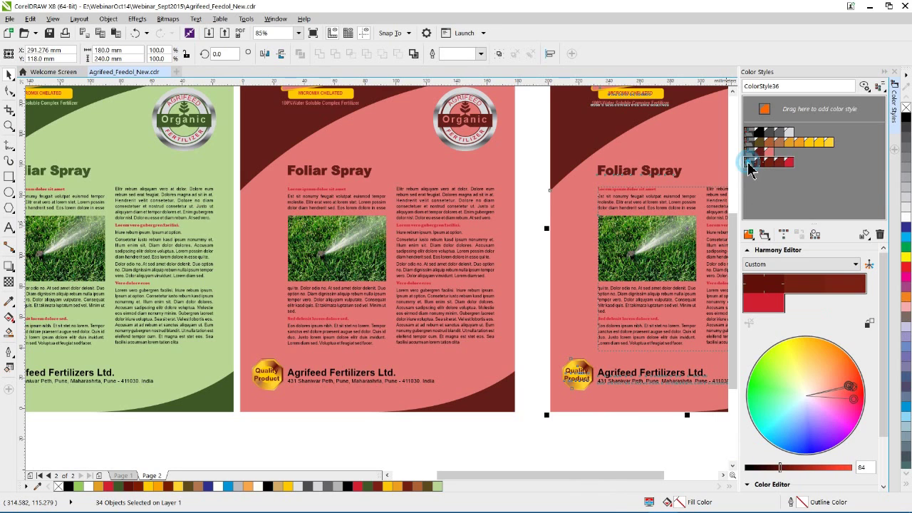
mouse_move(854, 404)
left_mouse_down()
mouse_move(840, 381)
mouse_move(796, 365)
left_mouse_up()
mouse_move(788, 366)
left_mouse_down()
mouse_move(814, 368)
mouse_move(799, 360)
left_mouse_up()
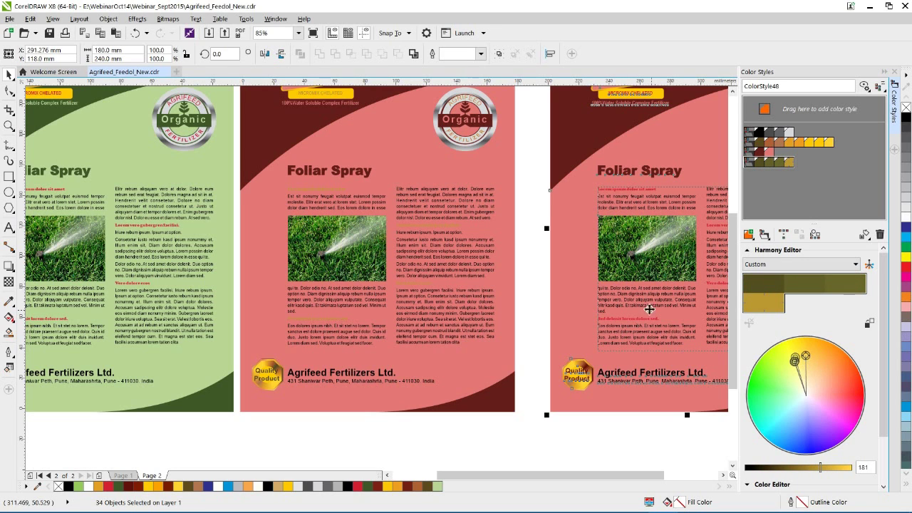
left_click(732, 91)
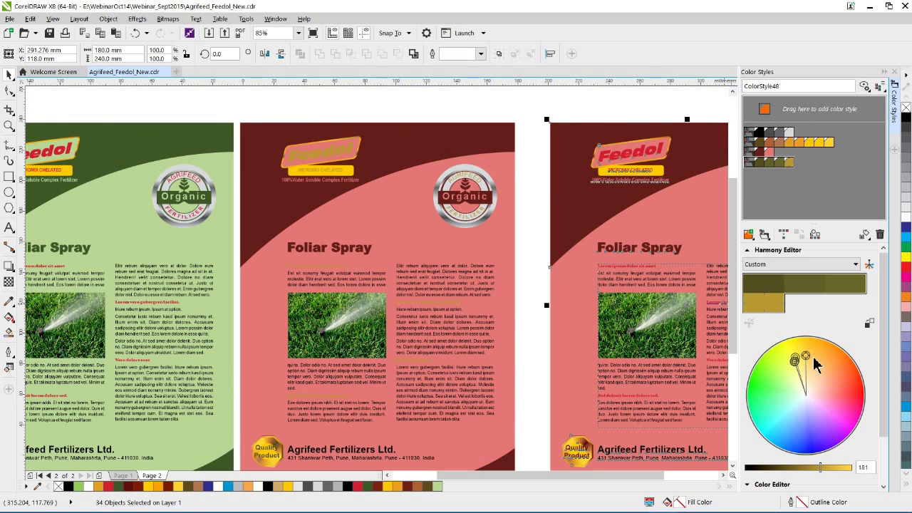
left_click_drag(806, 355, 799, 446)
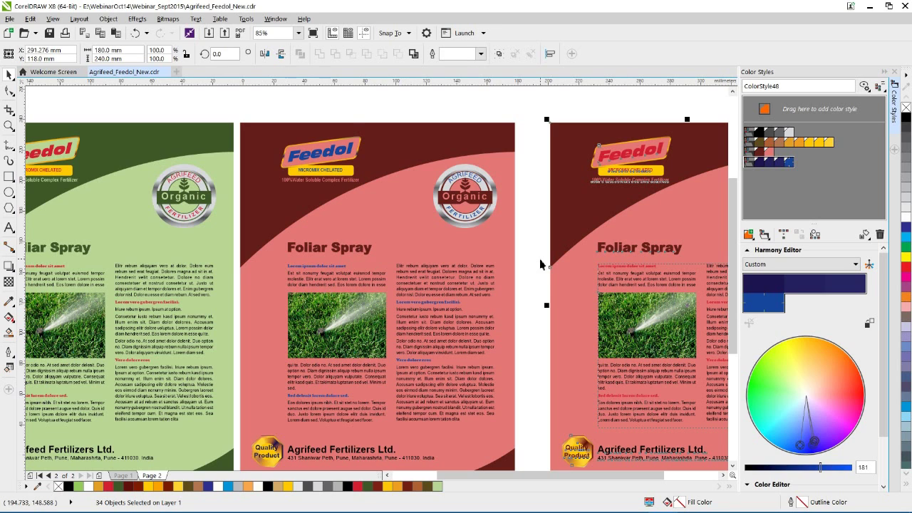
left_click(535, 238)
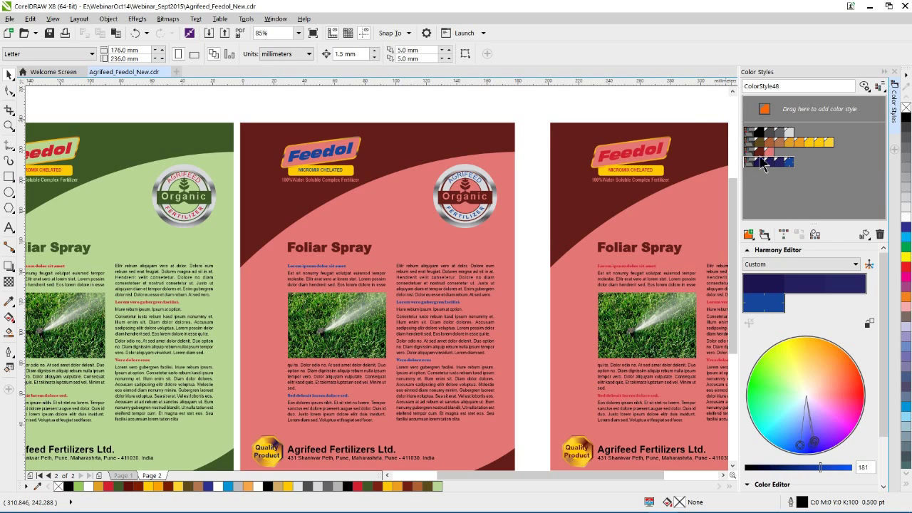
Export the style sheet as Feedol to the Webinar_Sept2015 folder, leaving out Styles and keeping style sets and color styles.
left_click(865, 235)
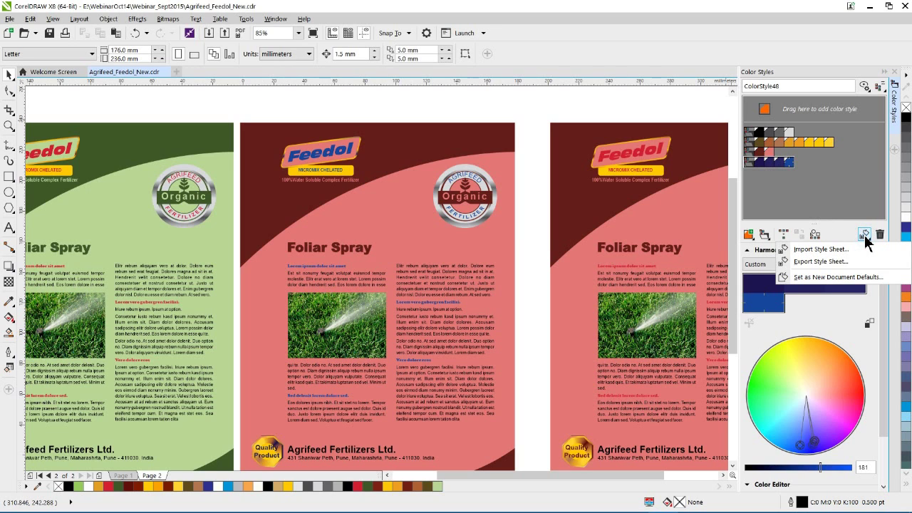
left_click(809, 261)
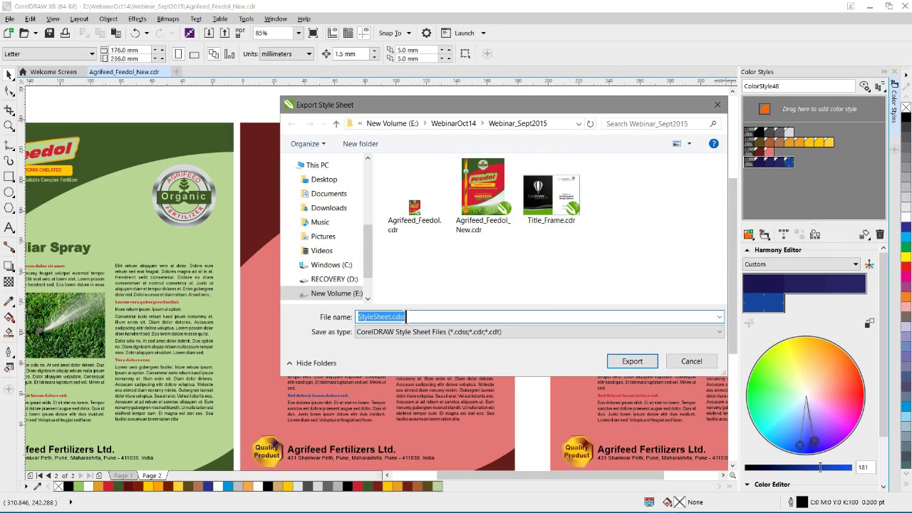
type("Feedol")
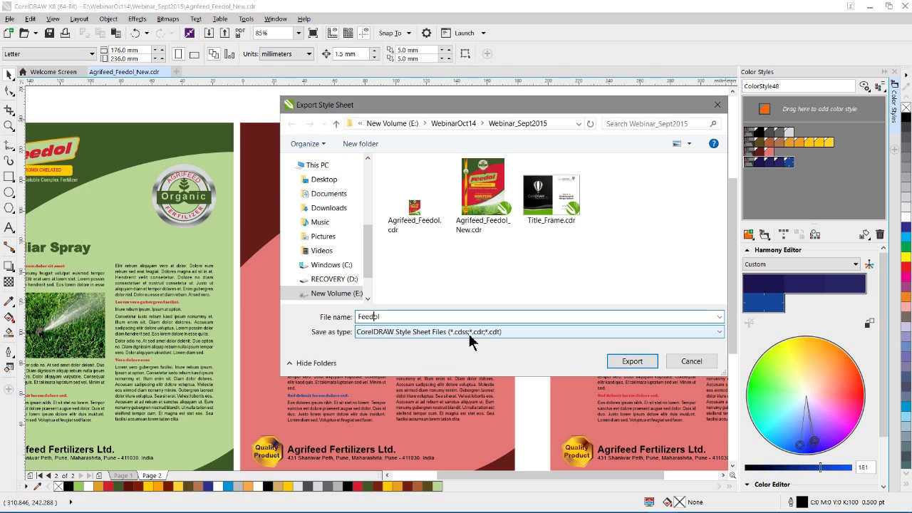
left_click(630, 362)
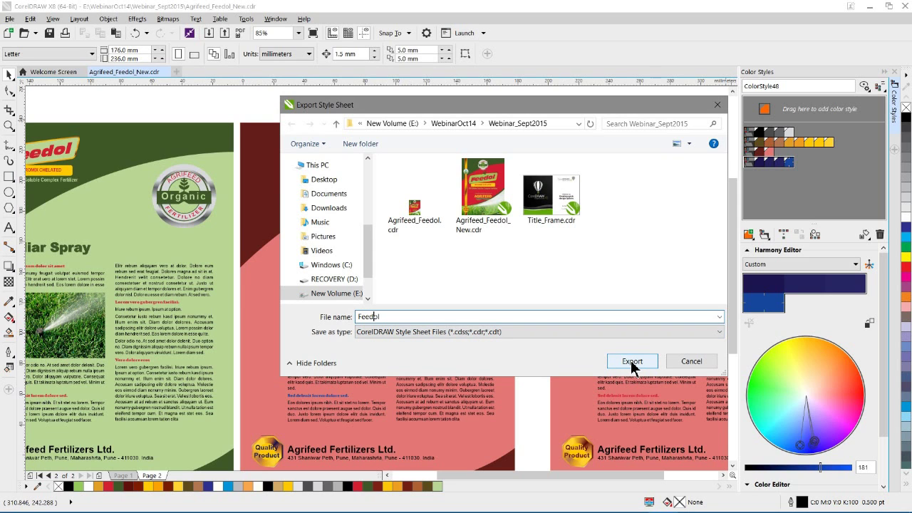
left_click(631, 362)
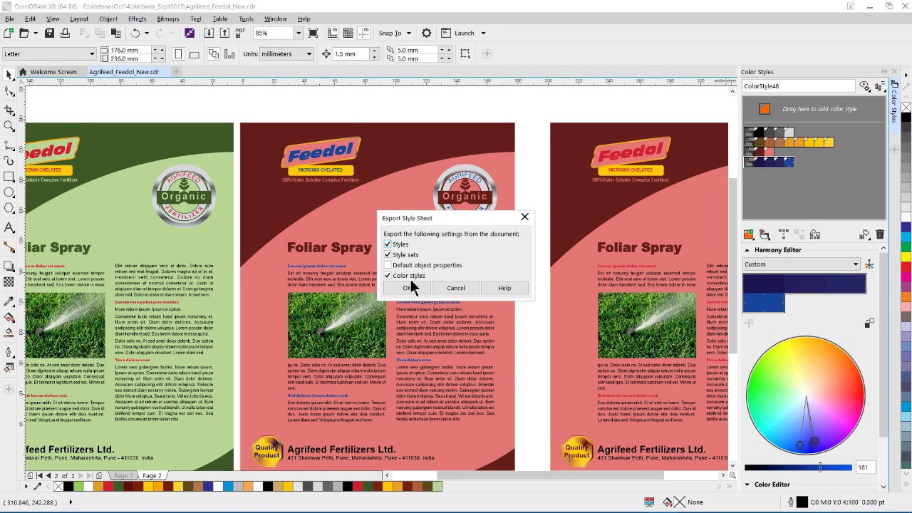
left_click(387, 244)
left_click(411, 287)
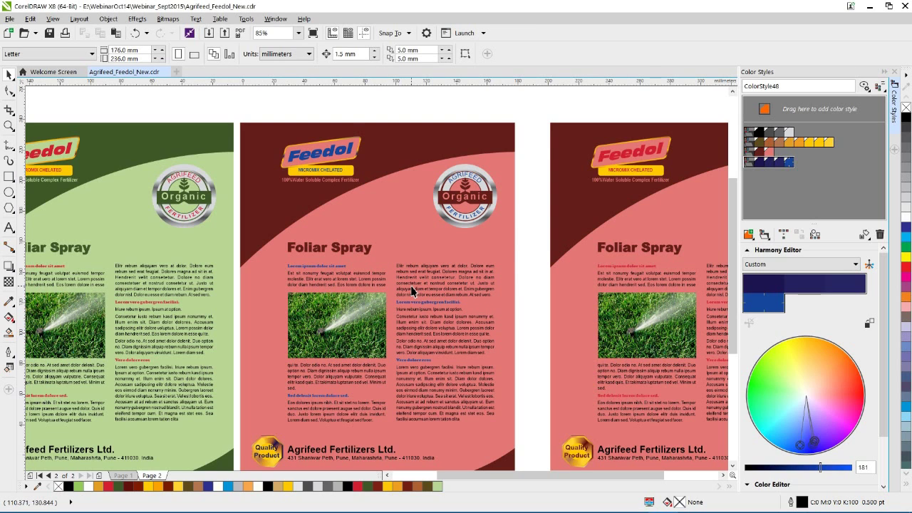
Create a new A4 document with the CorelDRAW default preset, CMYK color mode and 300 dpi.
left_click(10, 20)
left_click(21, 31)
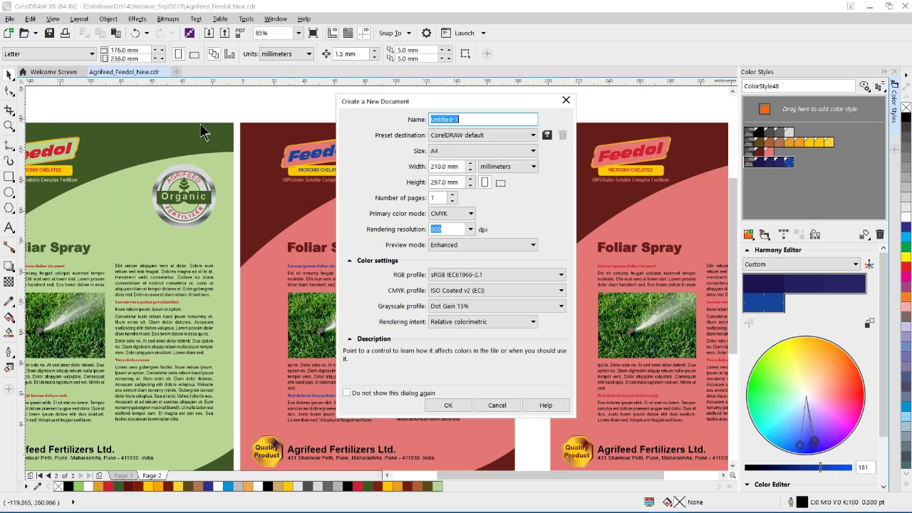
left_click(450, 406)
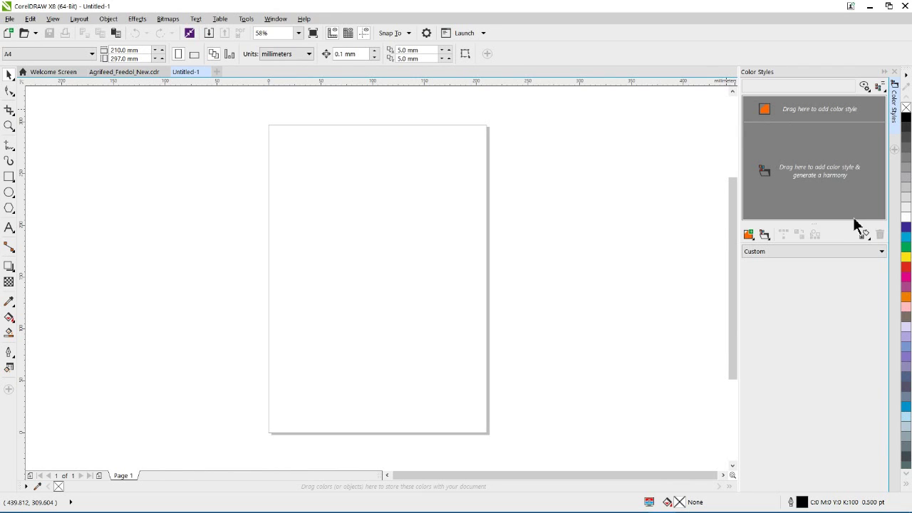
Import only the color styles from Feedol.cdss into the new document and compare them with the flyer's color styles.
left_click(866, 236)
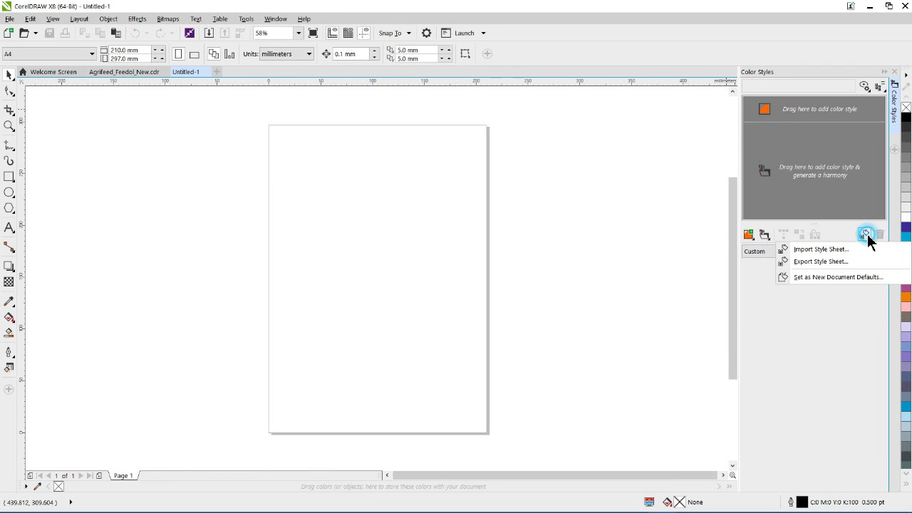
left_click(829, 250)
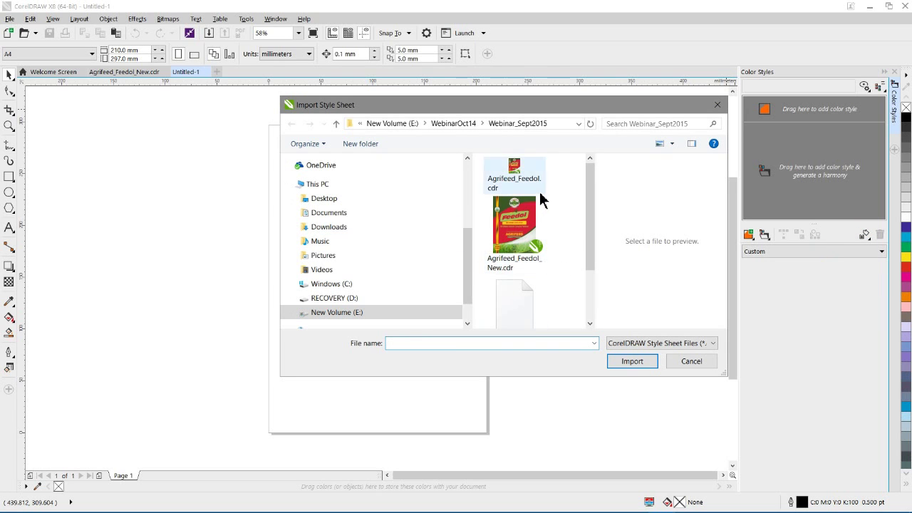
left_click_drag(597, 221, 716, 221)
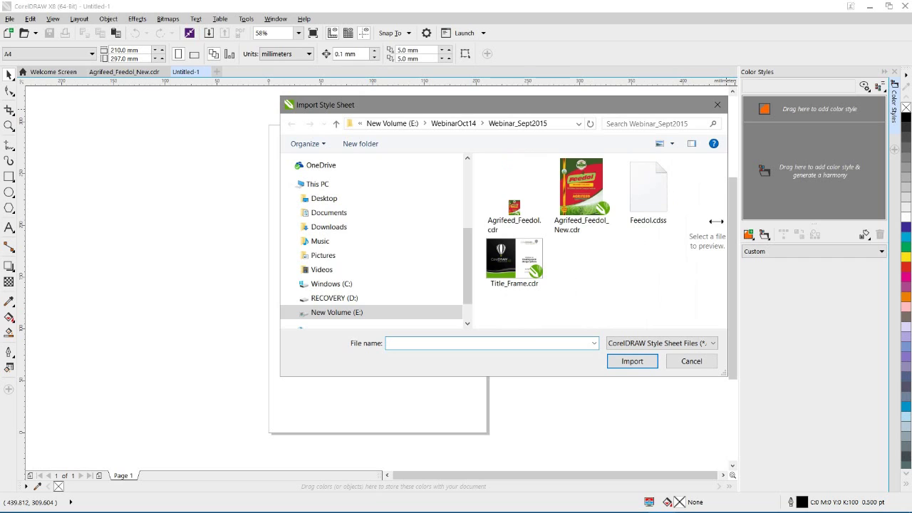
left_click(645, 198)
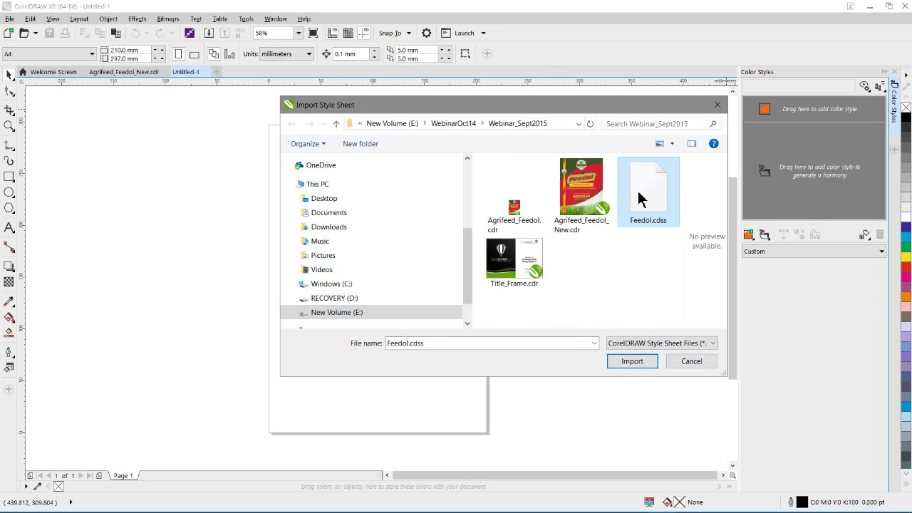
left_click(632, 361)
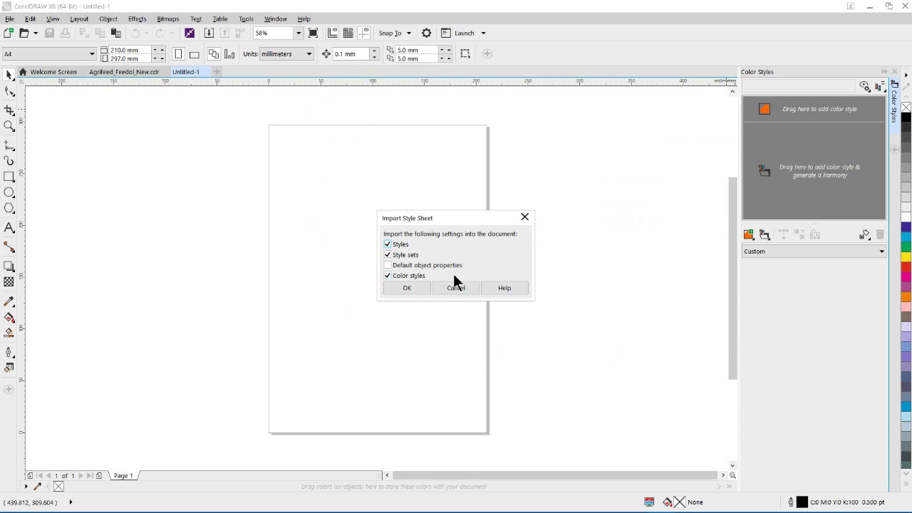
left_click(387, 244)
left_click(388, 255)
left_click(407, 288)
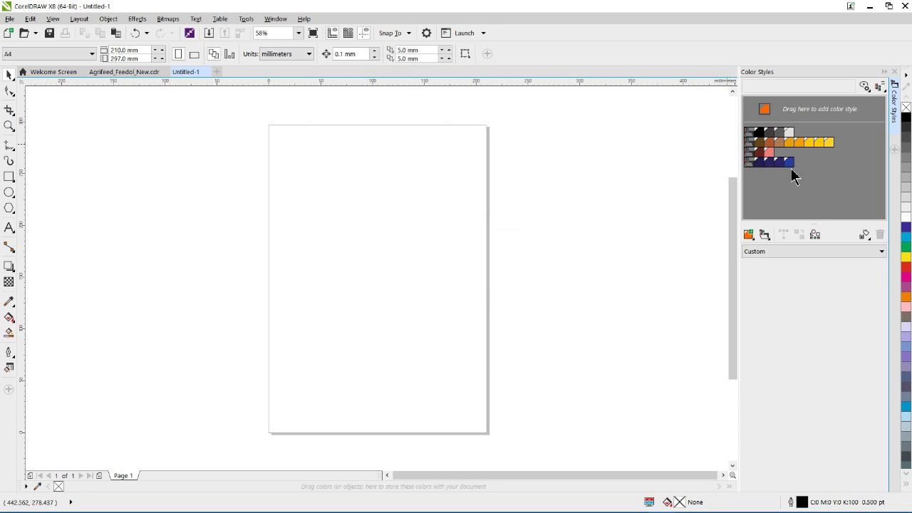
left_click(114, 72)
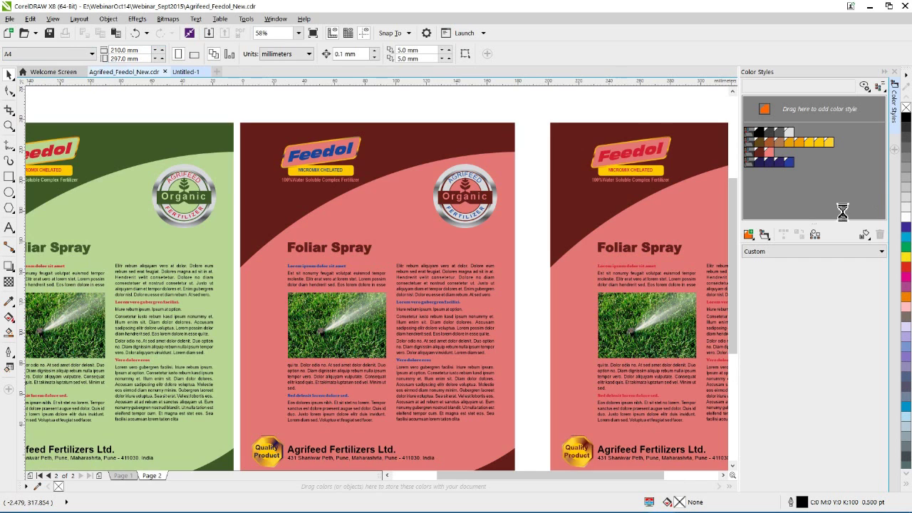
left_click(188, 72)
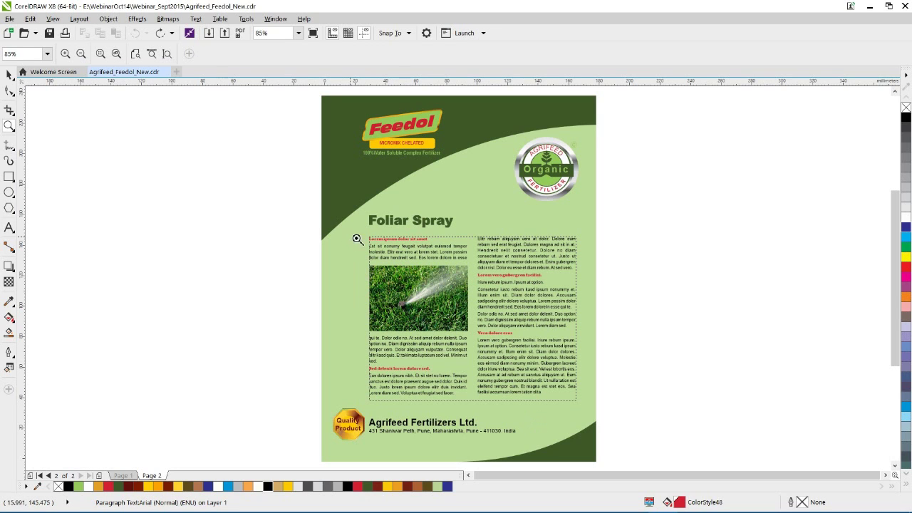
Open the Object Styles docker for the flyer document.
left_click_drag(366, 232, 579, 363)
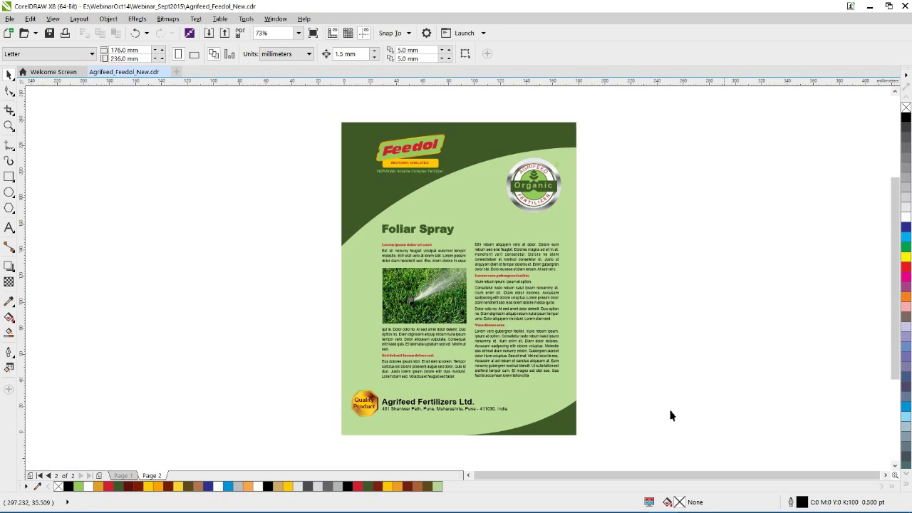
left_click(275, 18)
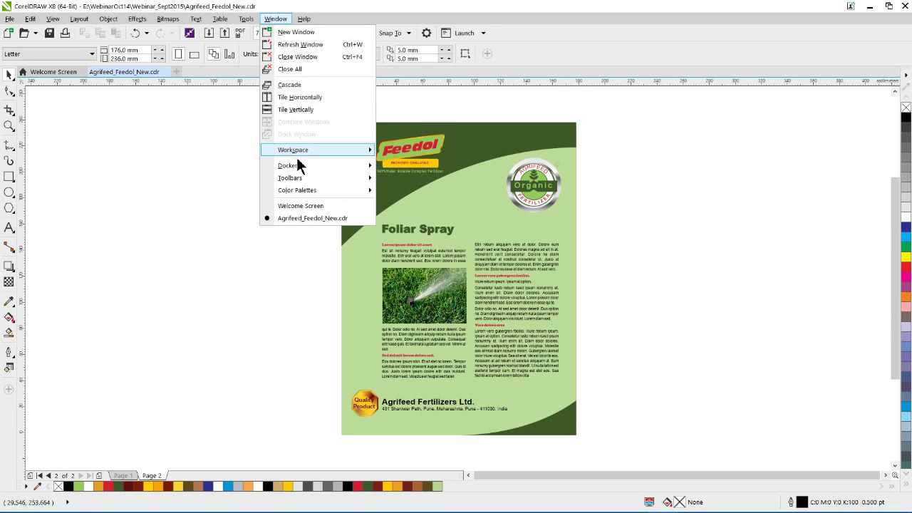
mouse_move(297, 166)
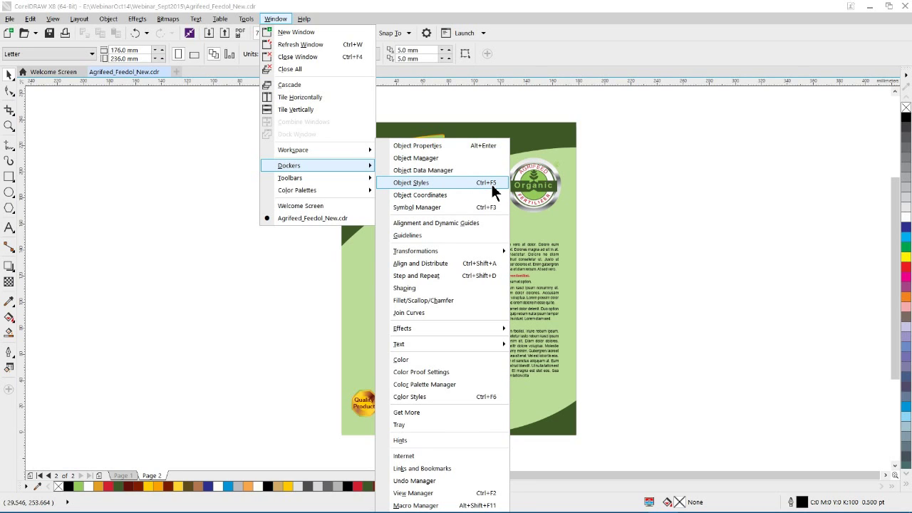
left_click(429, 184)
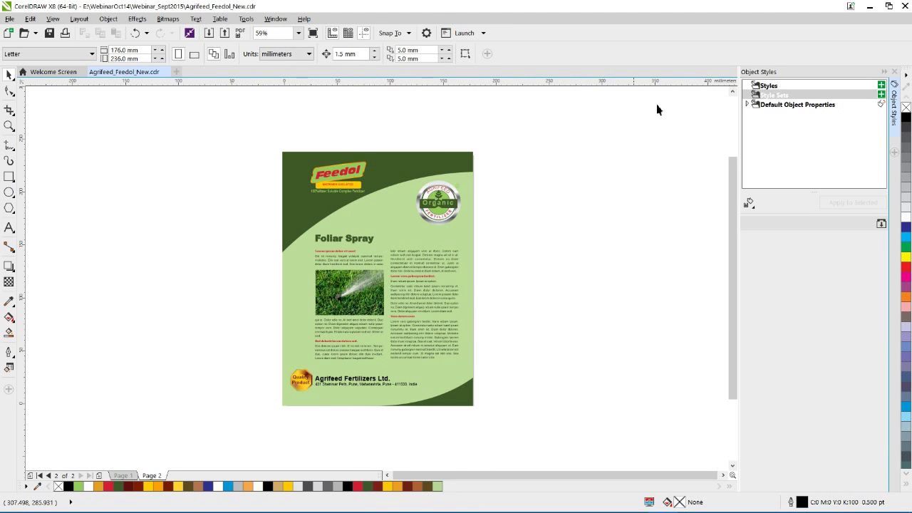
left_click(771, 86)
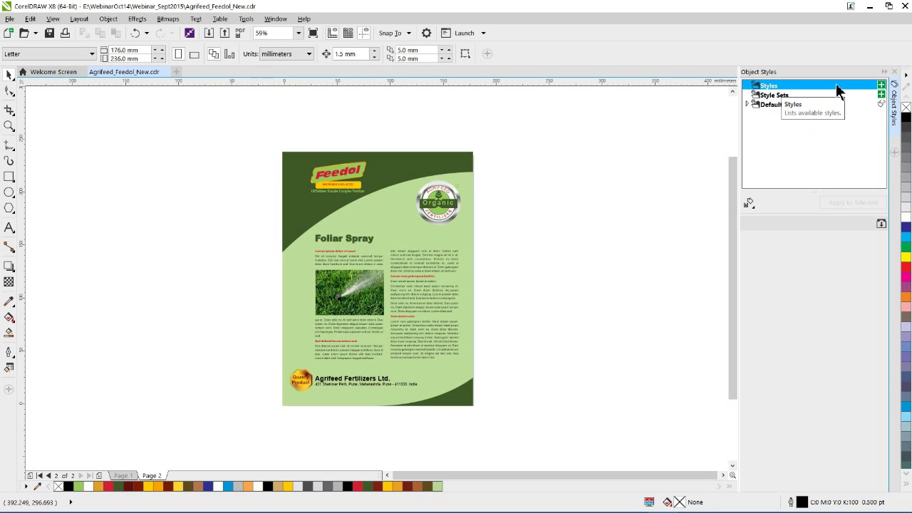
left_click(882, 85)
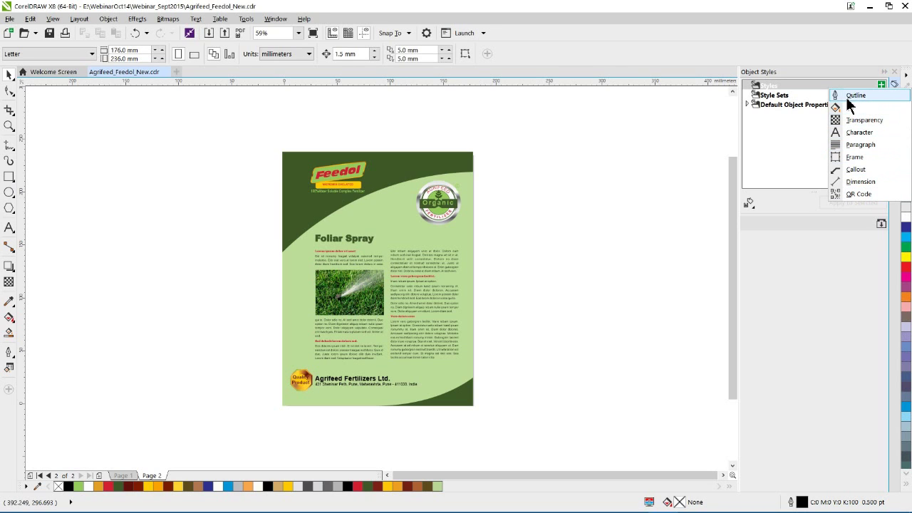
left_click(775, 98)
left_click(774, 99)
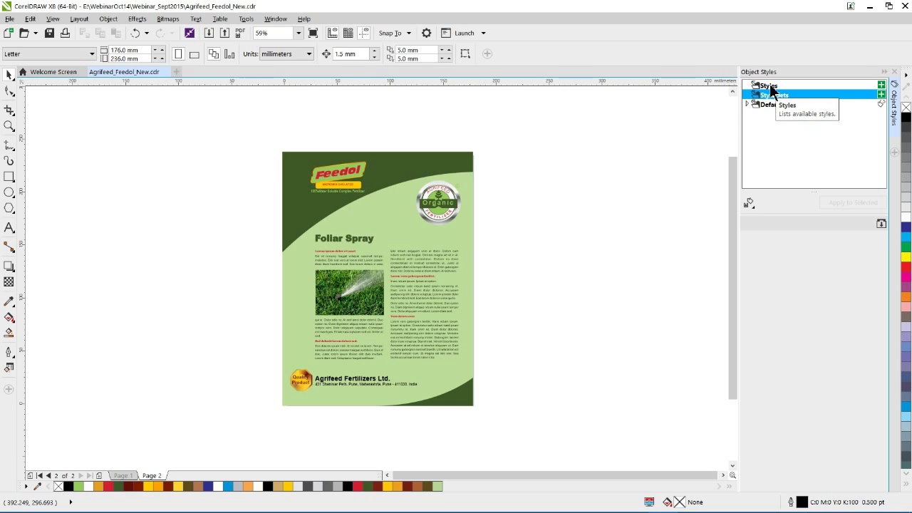
Create a new character style in Object Styles and name it Headline.
left_click(770, 86)
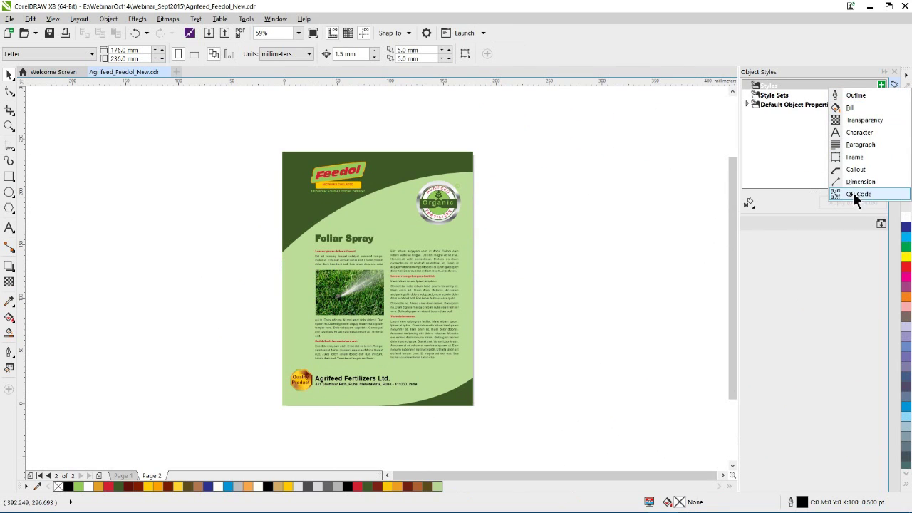
left_click(858, 135)
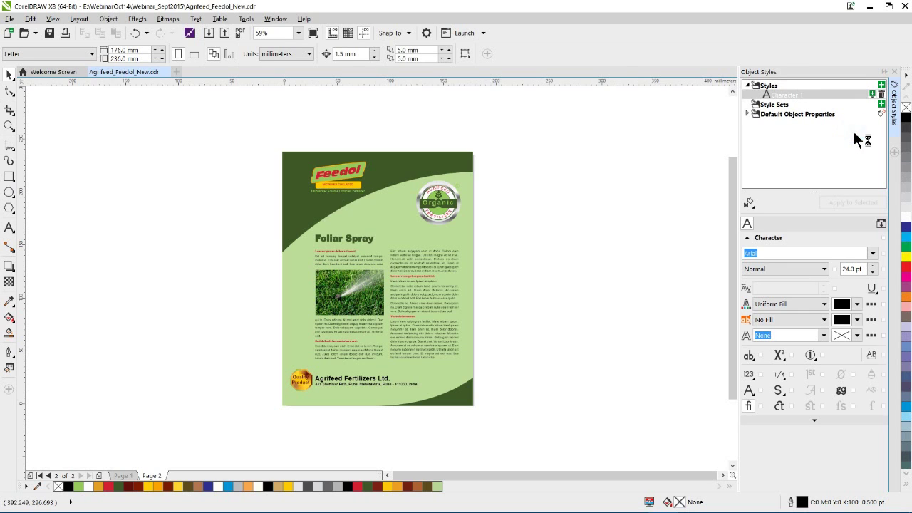
left_click(795, 100)
left_click(794, 97)
left_click(794, 97)
double_click(794, 97)
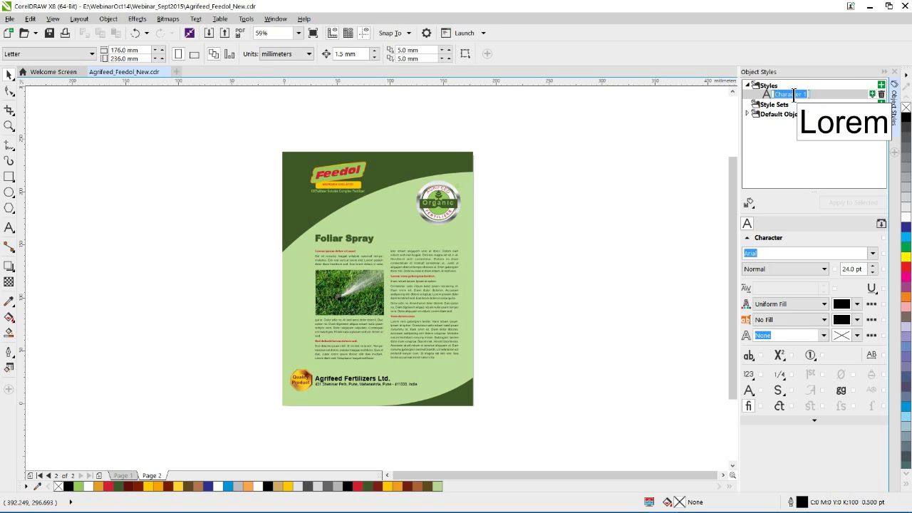
type("H")
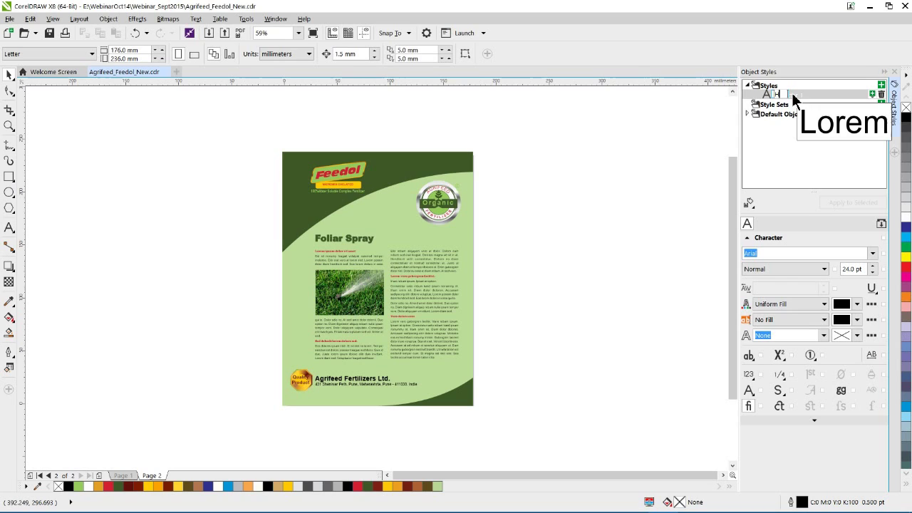
type("eadline")
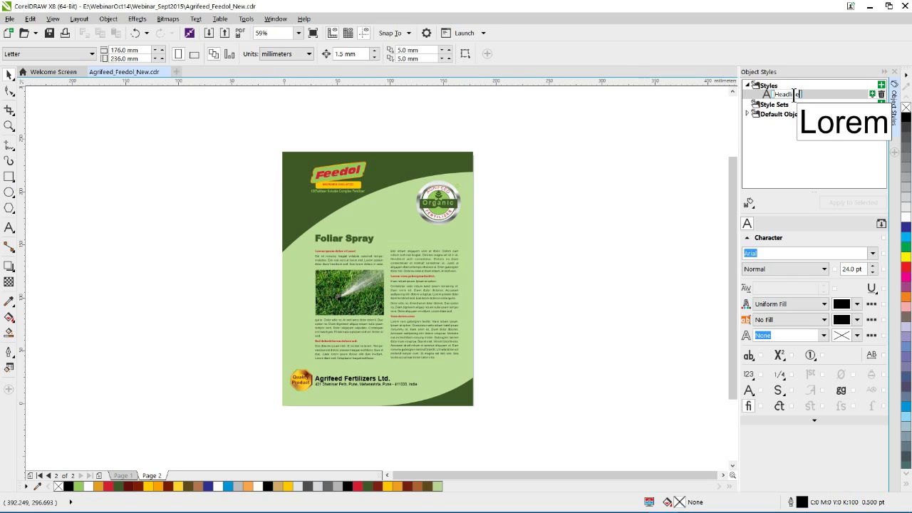
key("Return")
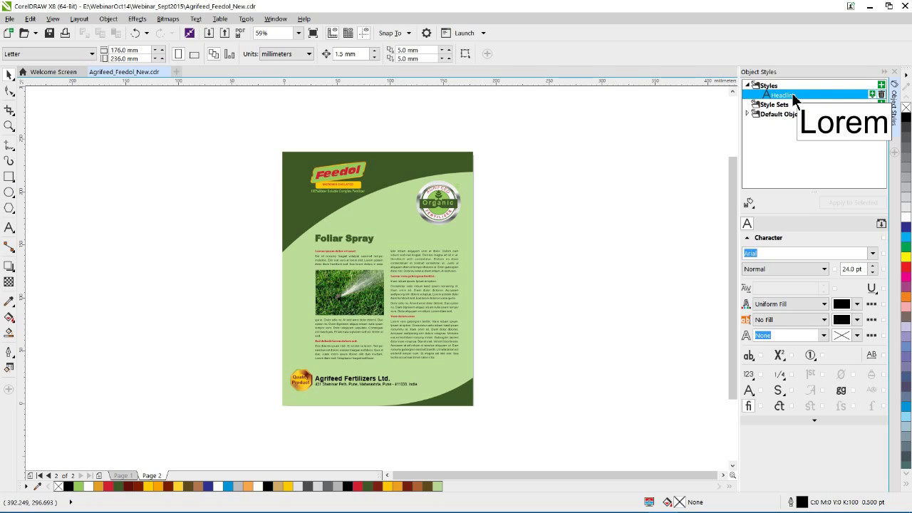
left_click(782, 95)
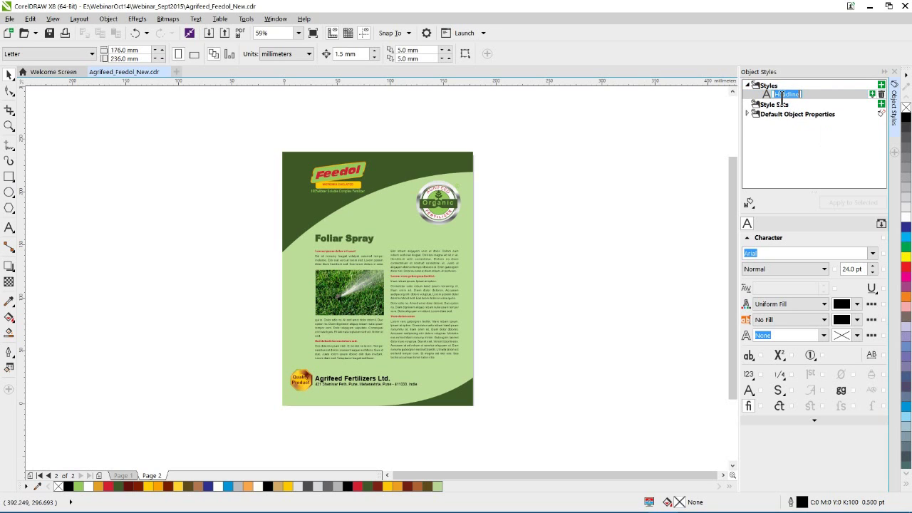
left_click(825, 95)
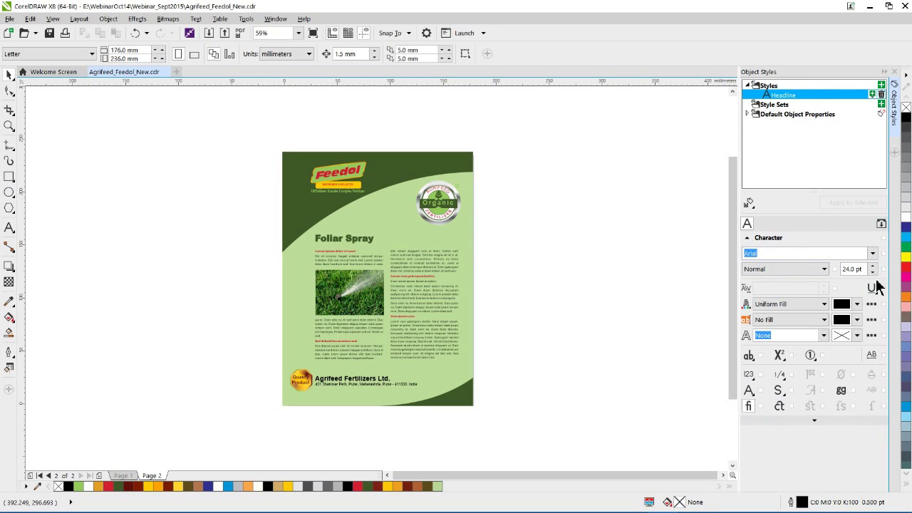
Set the Headline style's font to Calibri Bold at 12 pt.
left_click(779, 253)
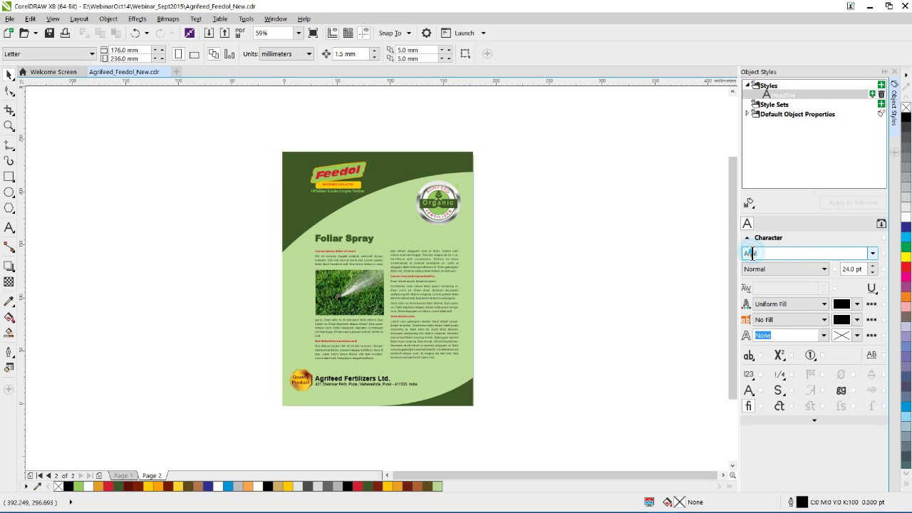
left_click_drag(747, 254, 790, 257)
type("Calibri")
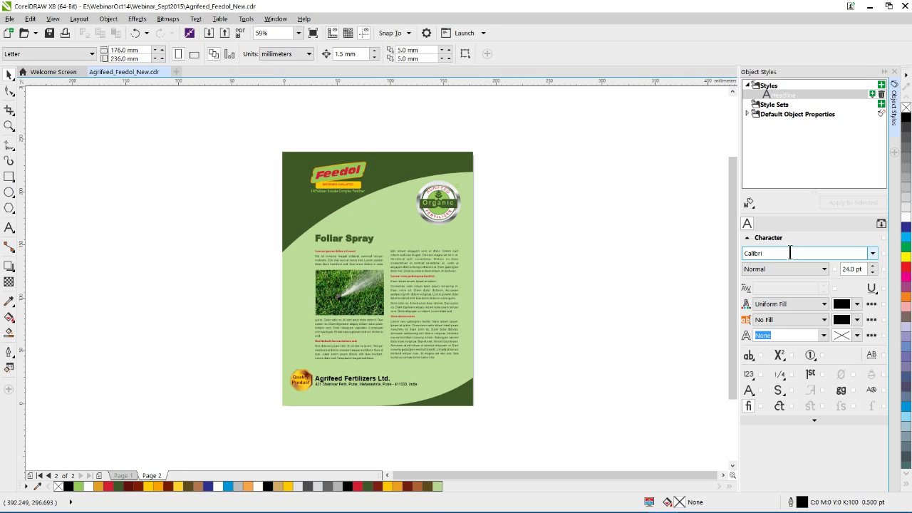
left_click(825, 271)
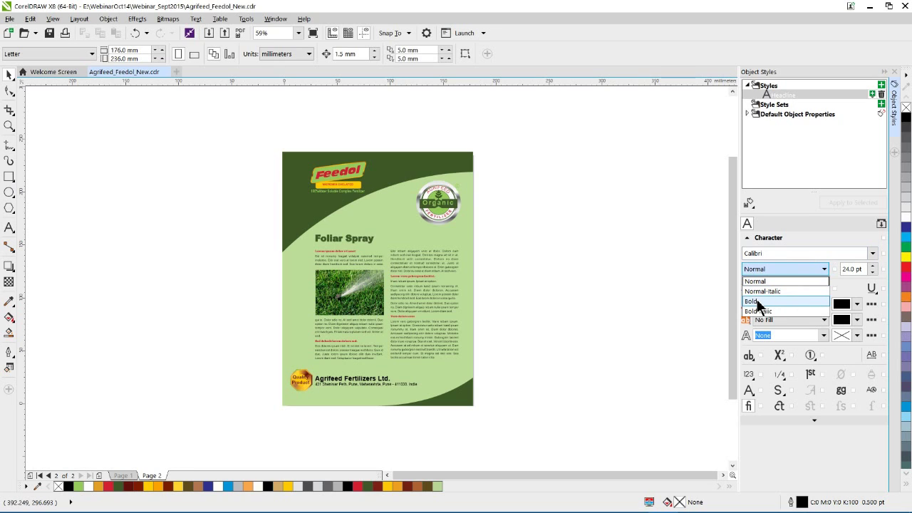
left_click(757, 302)
left_click(848, 269)
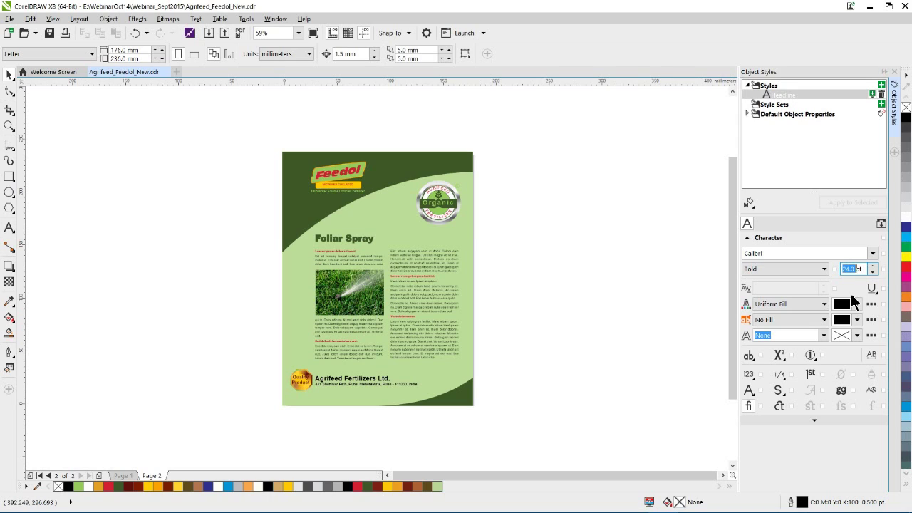
type("1")
key("Return")
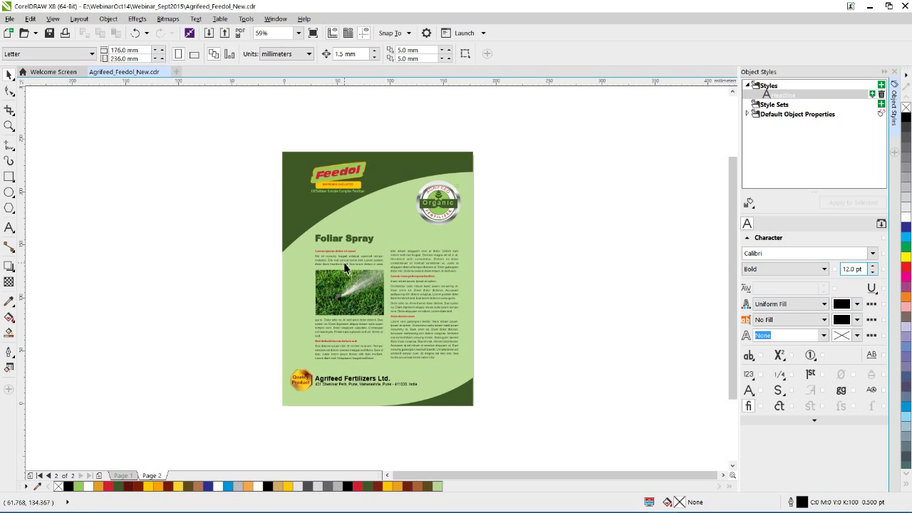
Set the Headline style's uniform text fill to dark red, C27 M100 Y100 K32.
left_click(857, 304)
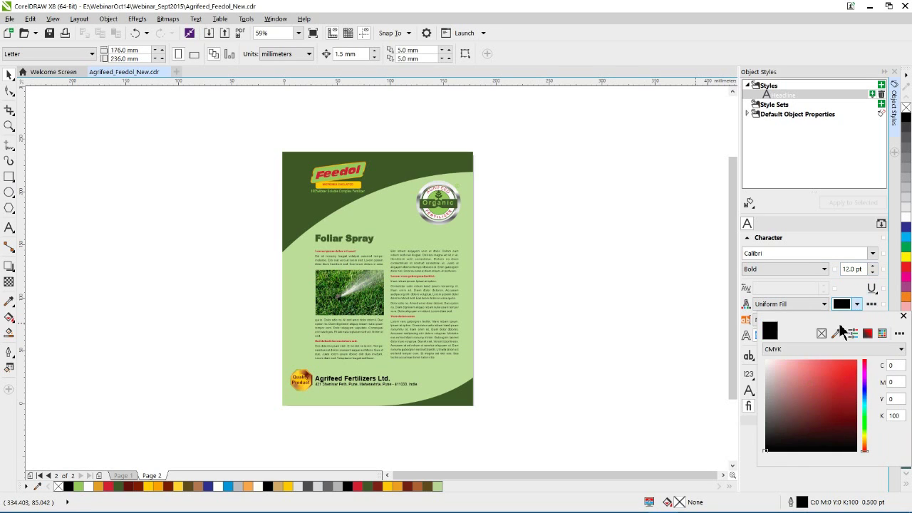
left_click(846, 408)
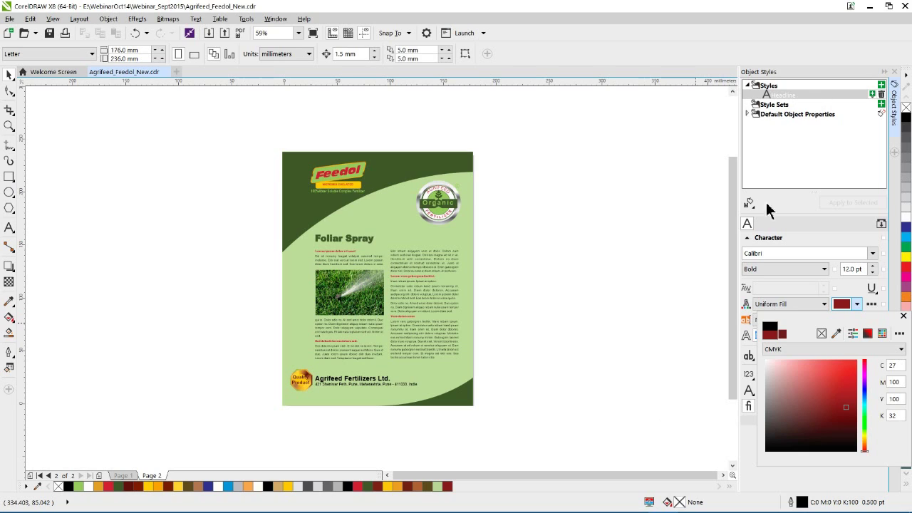
left_click(846, 303)
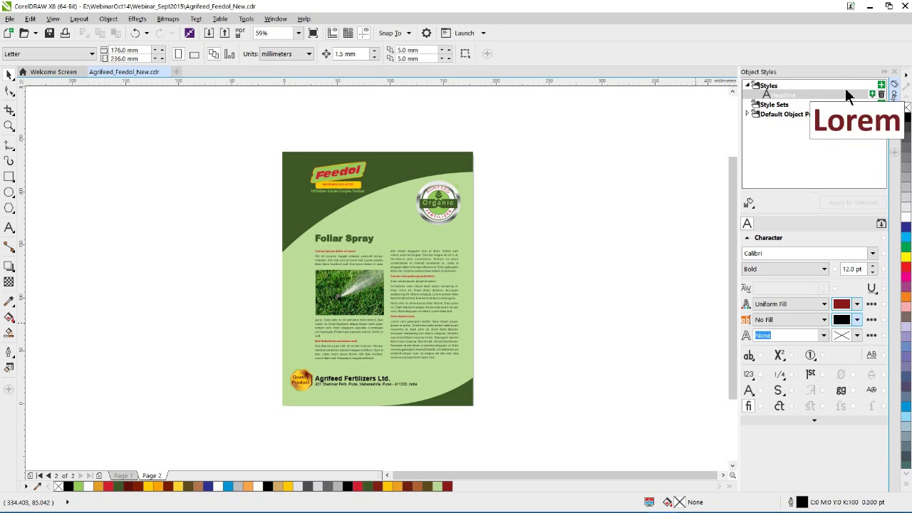
Create a second character style and name it Subheadline.
left_click(881, 85)
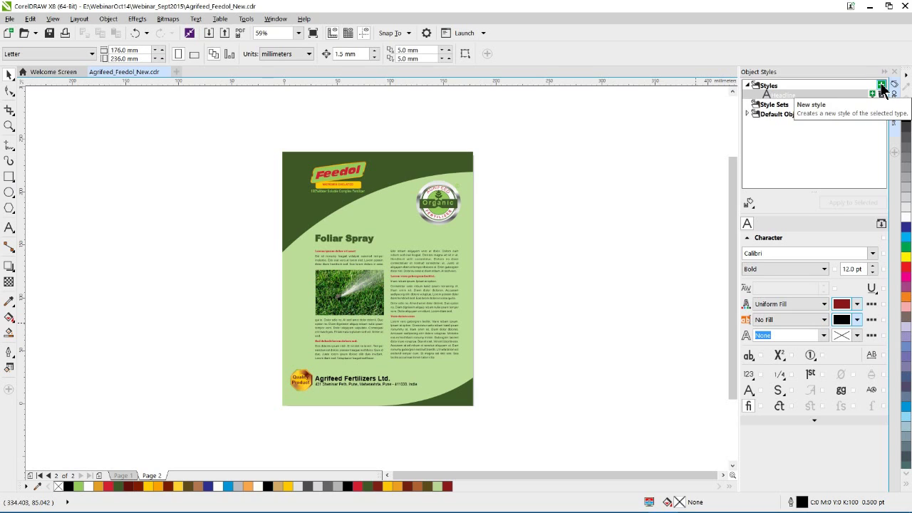
left_click(882, 86)
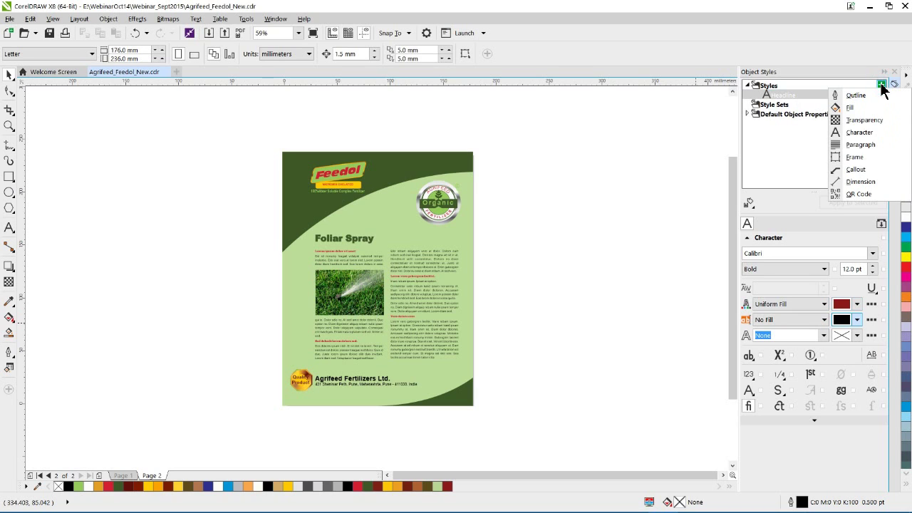
left_click(859, 134)
left_click(796, 94)
left_click(795, 94)
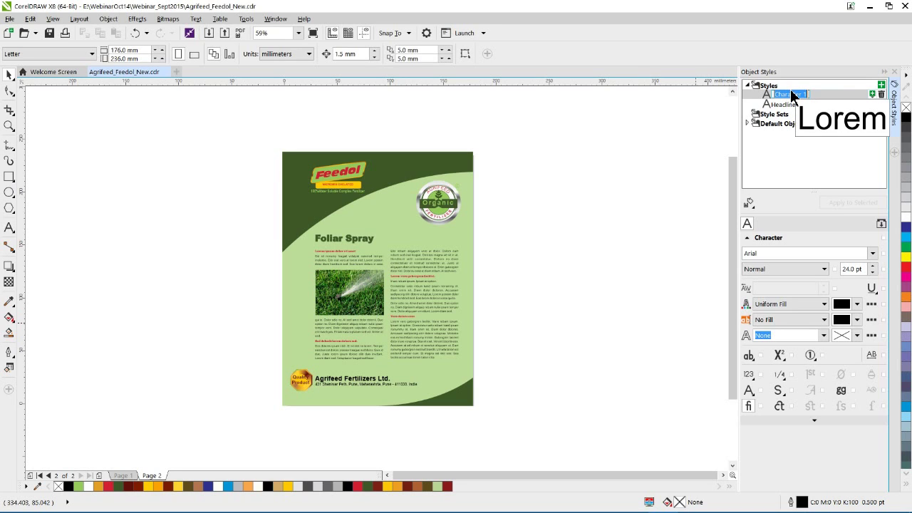
type("Subheadline")
key("Return")
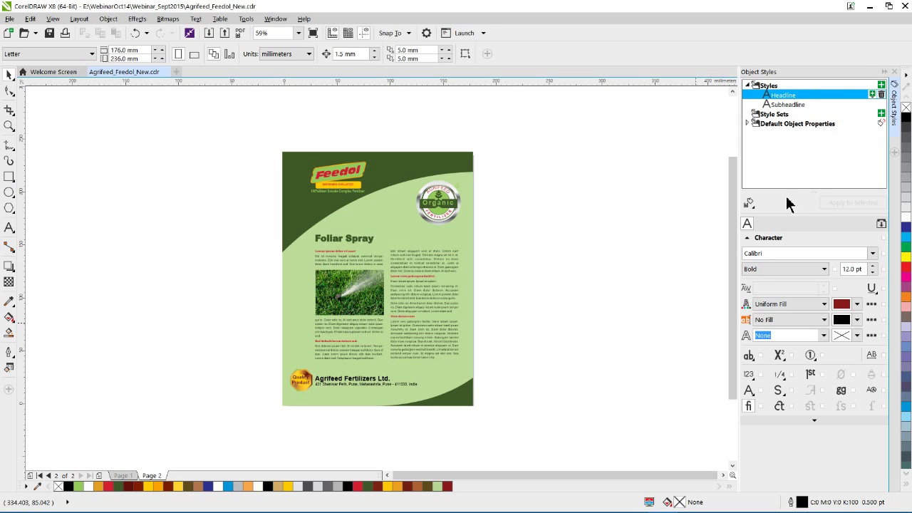
Set the Subheadline style's font to Calibri Bold at 10 pt.
left_click(790, 105)
left_click(785, 254)
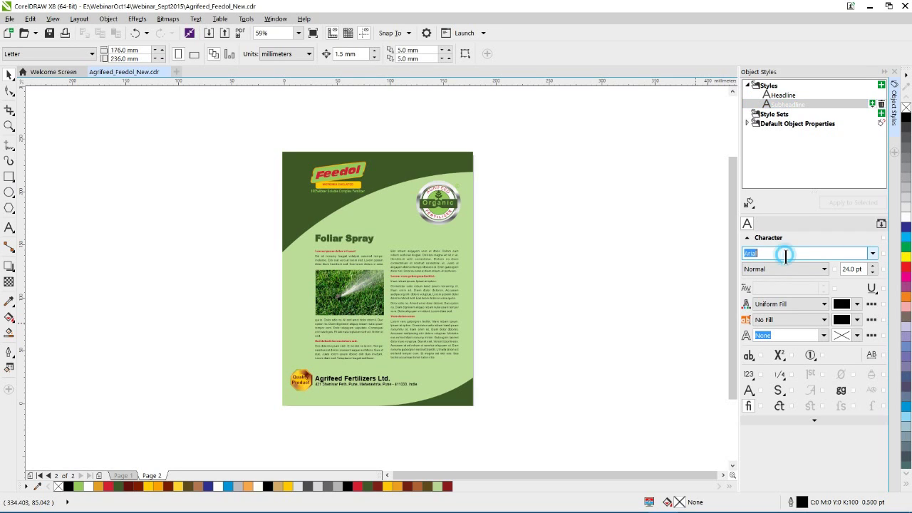
type("Calibri")
left_click(779, 268)
left_click(752, 300)
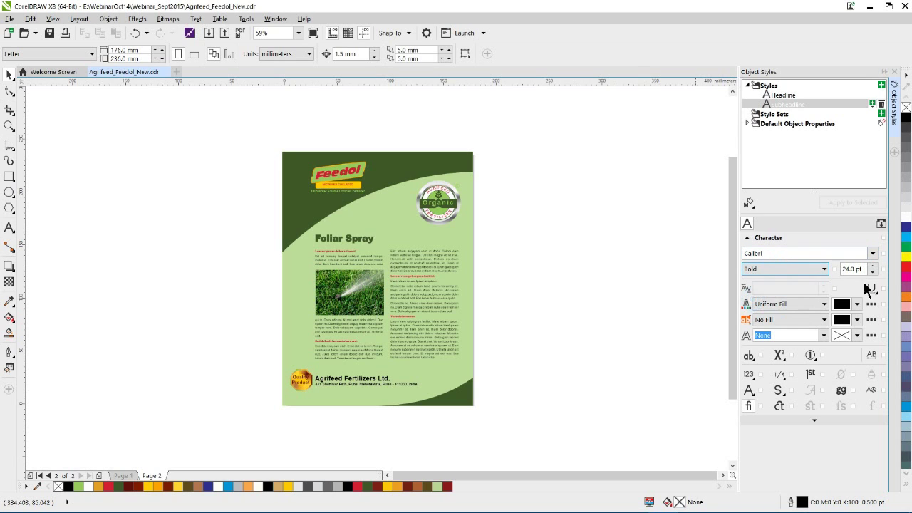
double_click(852, 273)
type("10")
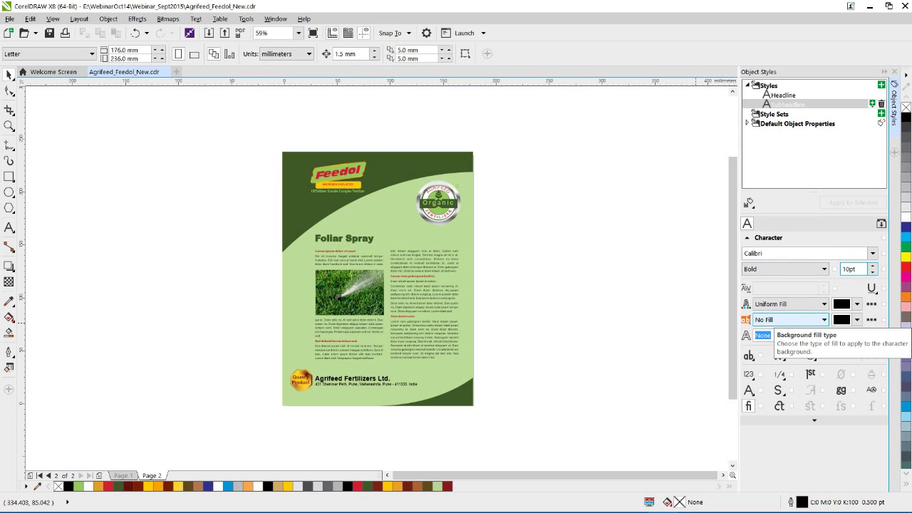
key("Return")
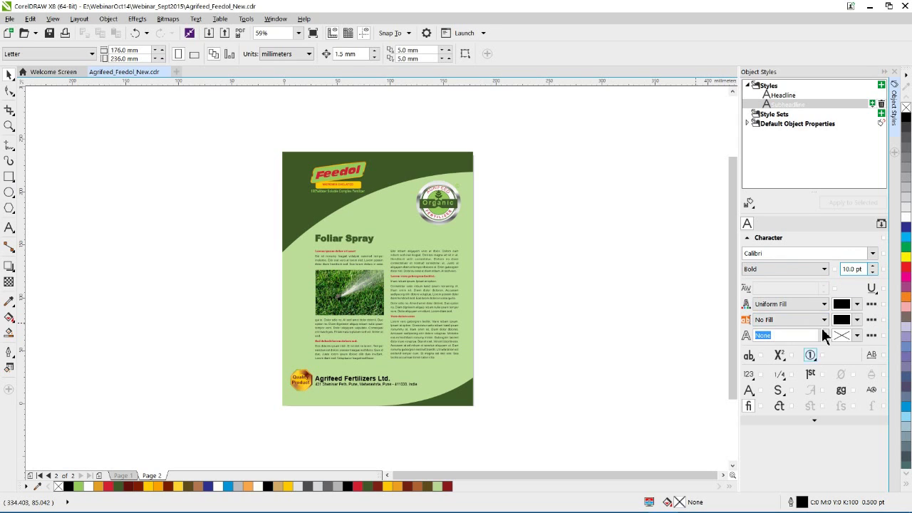
Set the Subheadline style's uniform text fill to dark blue, C100 M100 Y34 K40.
left_click(857, 304)
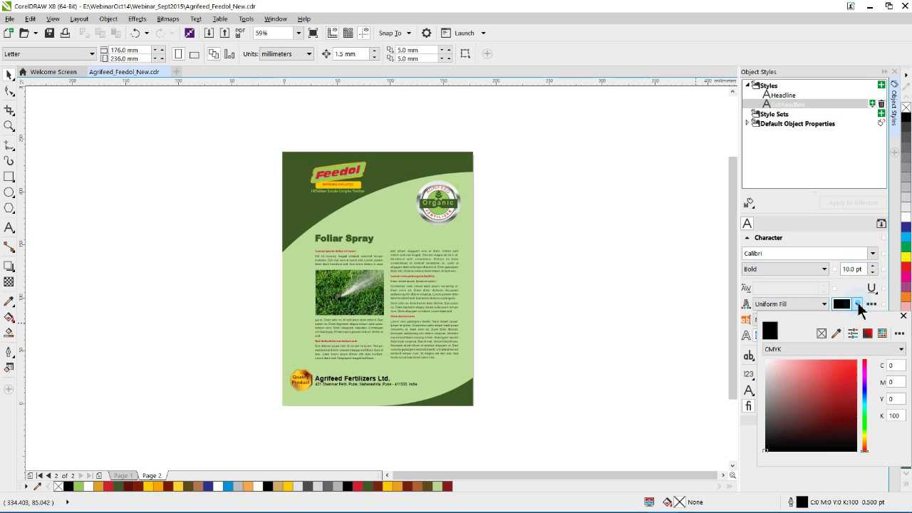
left_click(864, 390)
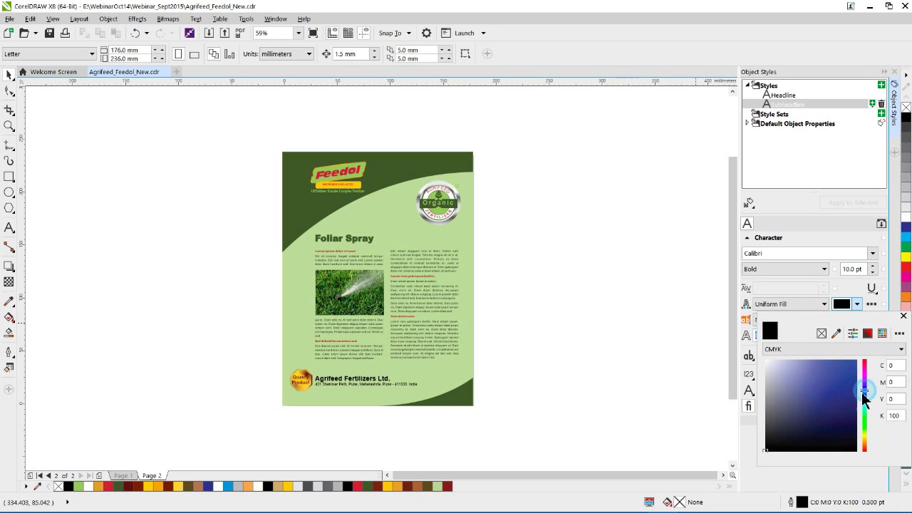
left_click(812, 414)
left_click(830, 423)
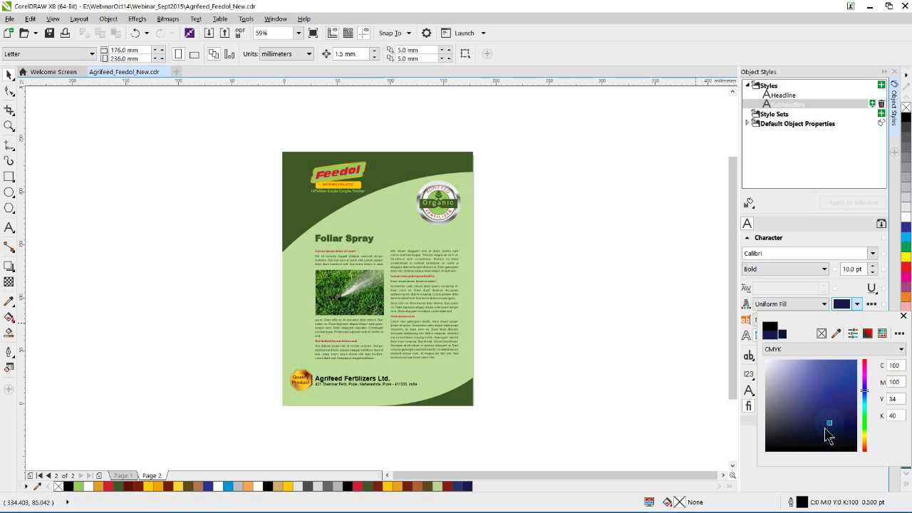
left_click(840, 237)
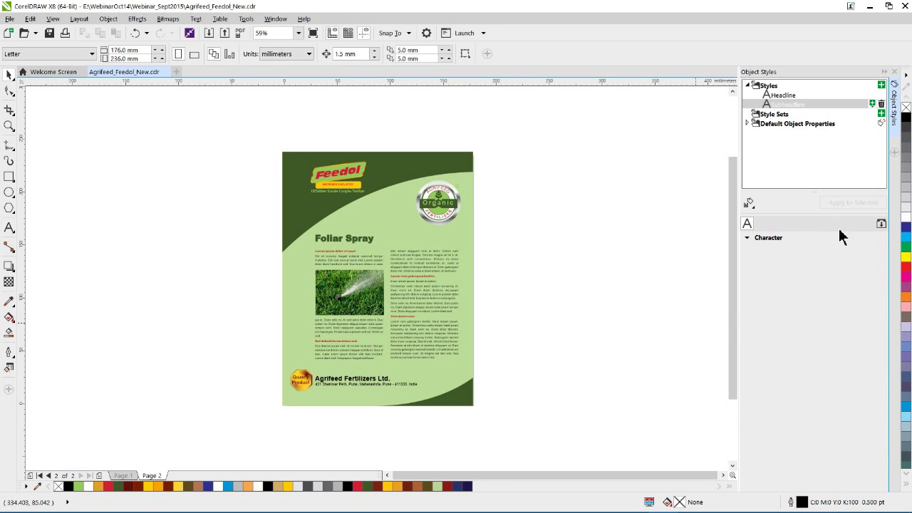
left_click(773, 238)
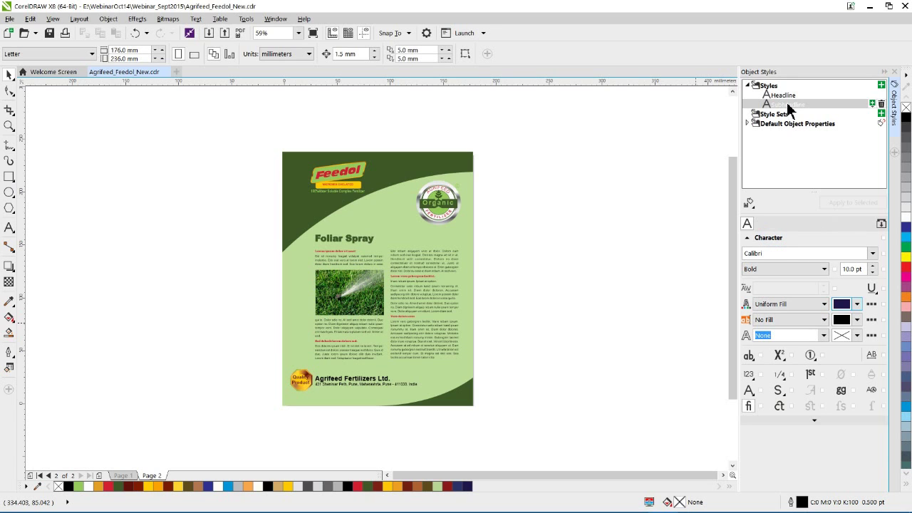
Create a third character style and name it BodyCopy.
left_click(881, 85)
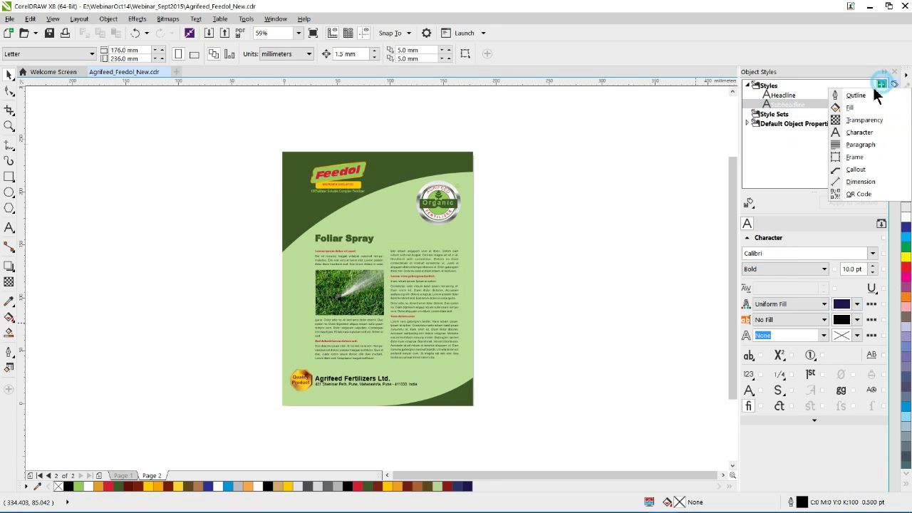
left_click(858, 133)
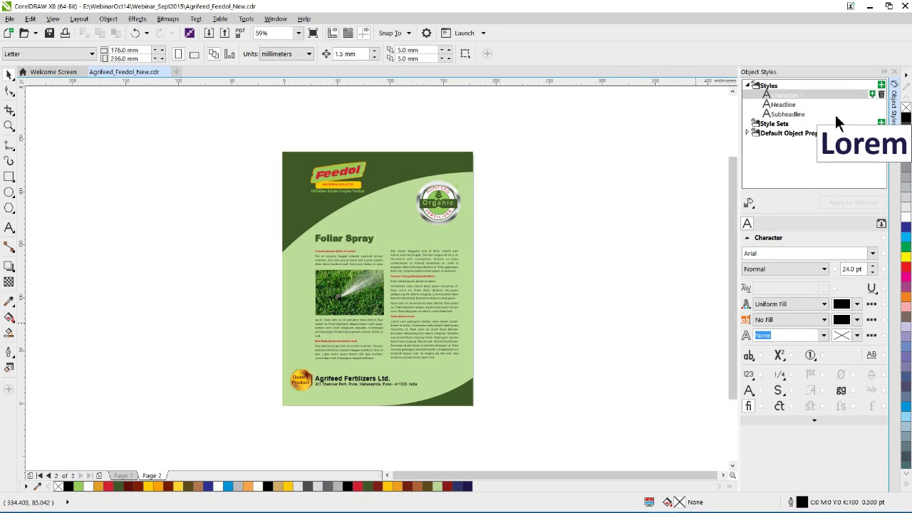
key("y")
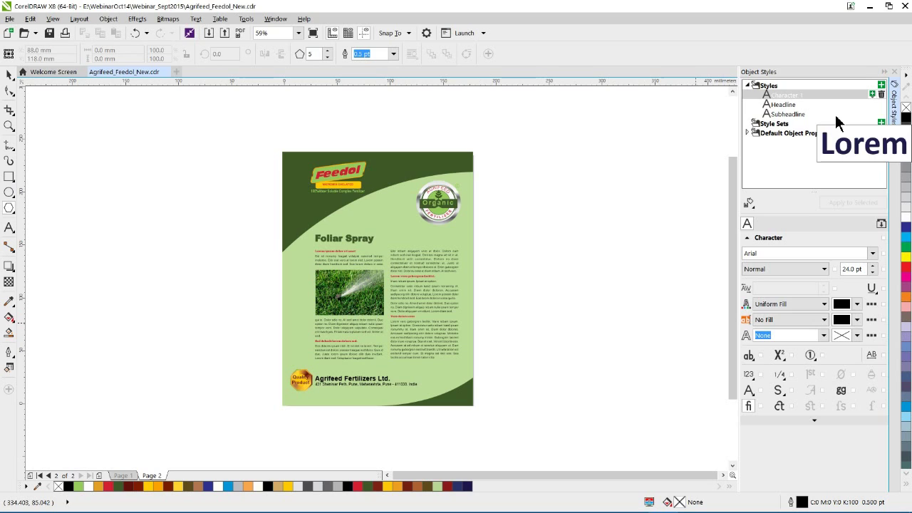
left_click(791, 97)
left_click(792, 97)
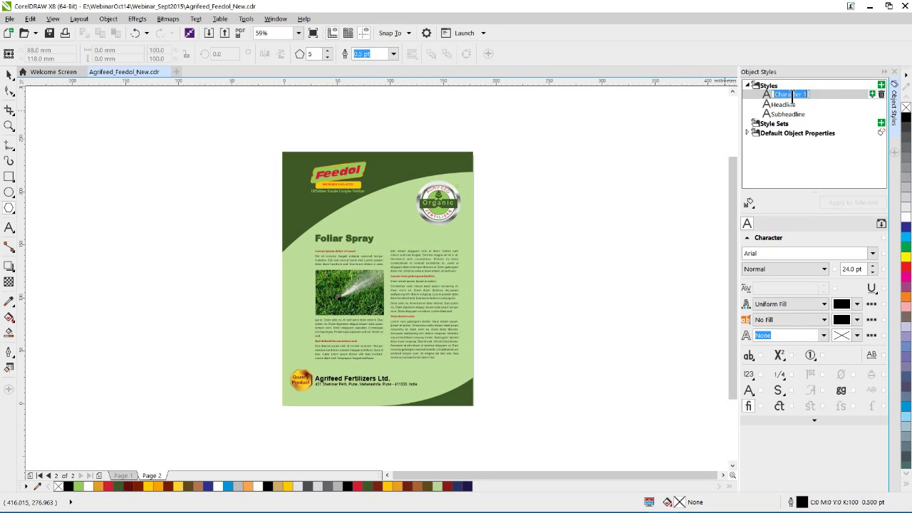
type("Bo")
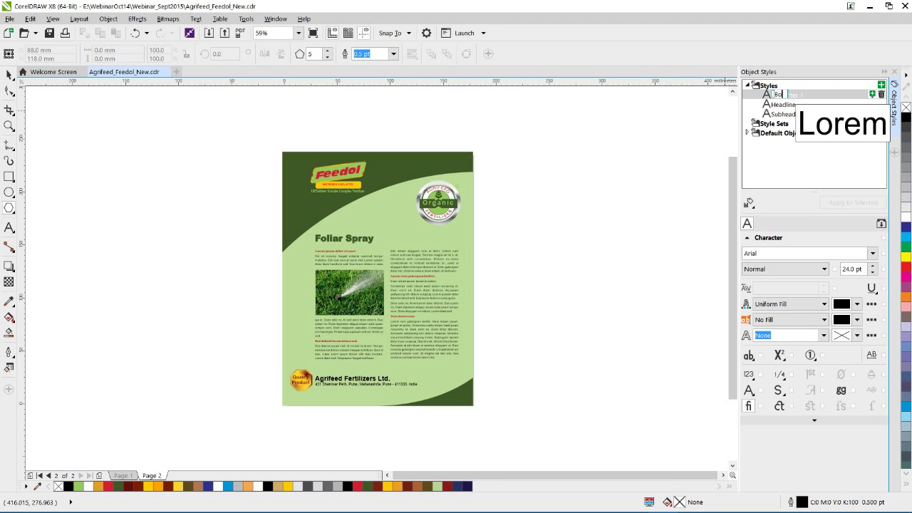
type("dyCopy")
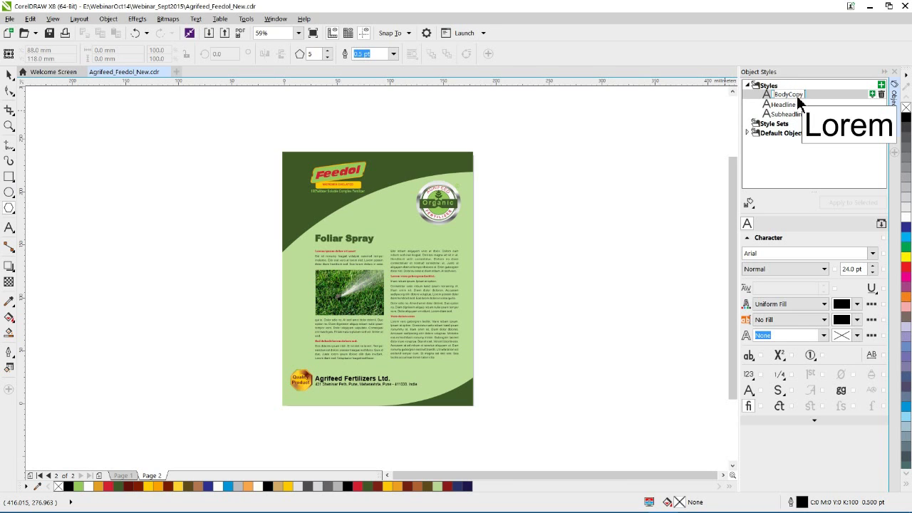
key("Return")
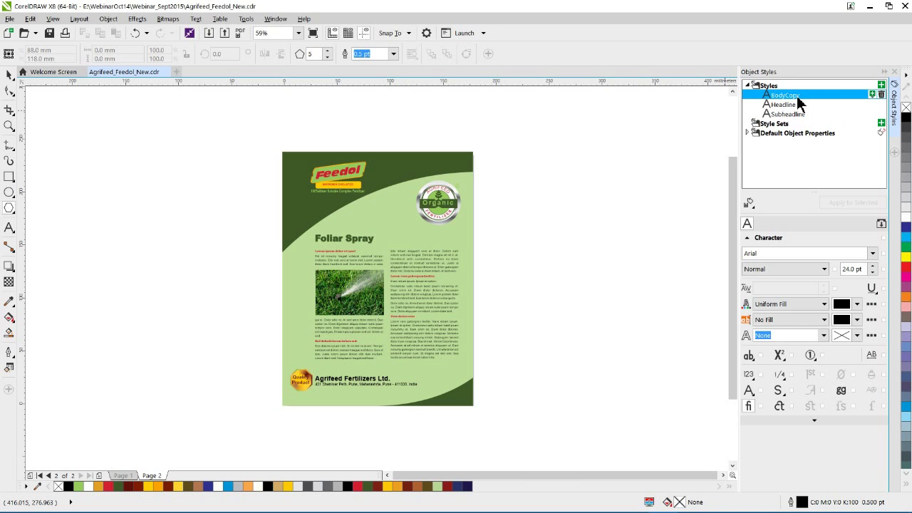
Set the BodyCopy style's font to Arial Normal at 8 pt.
left_click(760, 254)
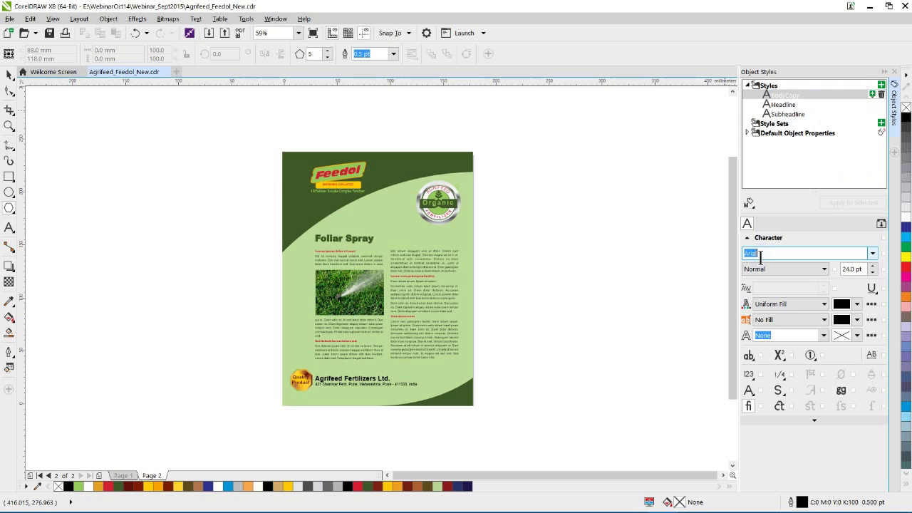
type("Calibri")
double_click(849, 269)
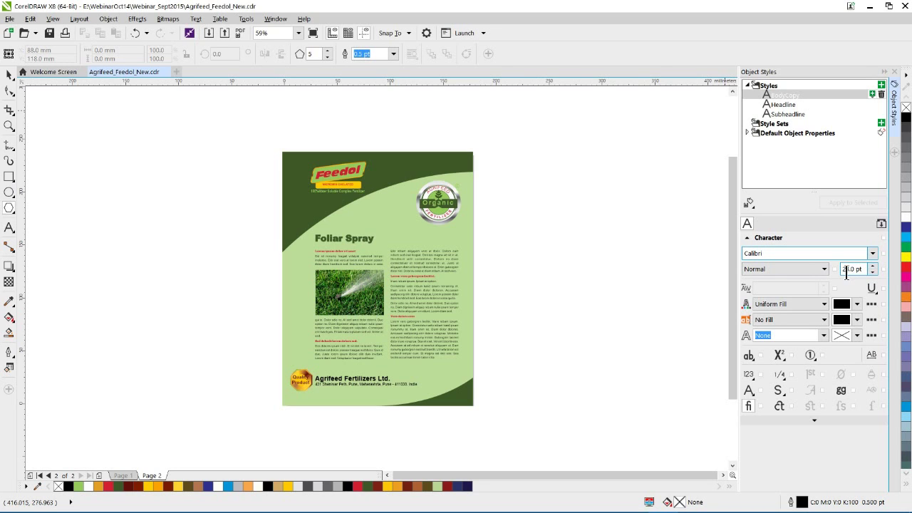
type("9")
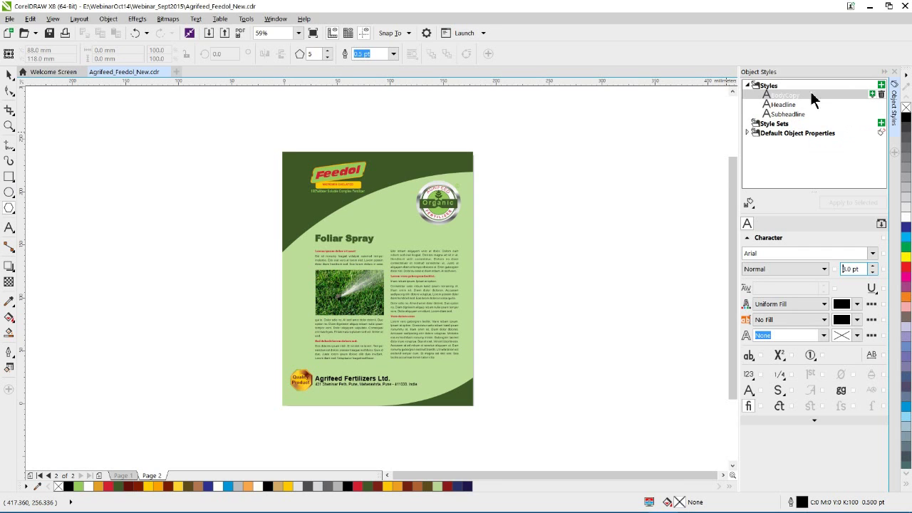
Apply the Headline style to "Lorem ipsum dolor sit amet" and the BodyCopy style to the paragraph beneath it.
left_click(9, 126)
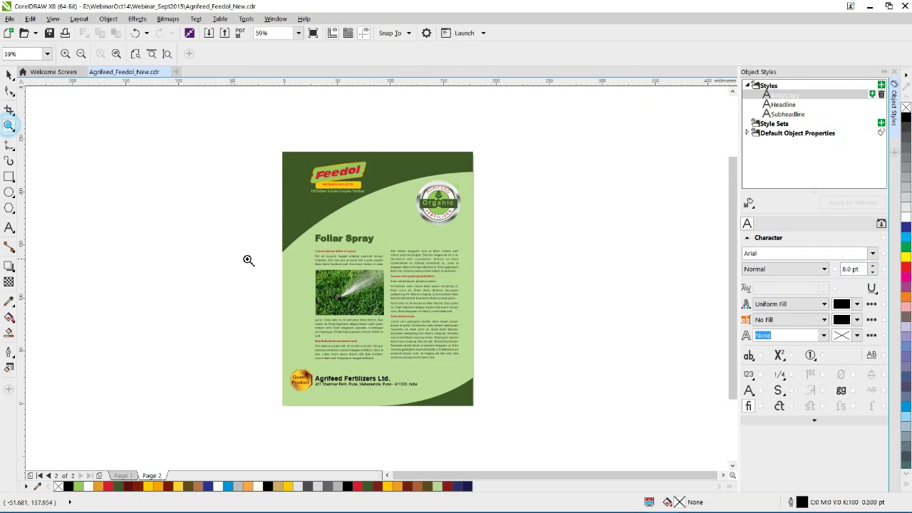
left_click_drag(308, 235, 478, 366)
left_click(12, 229)
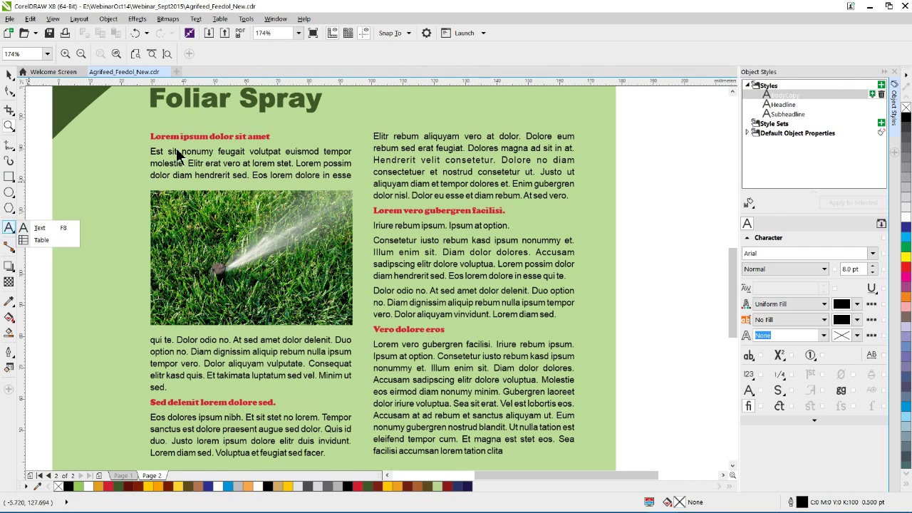
left_click(33, 228)
left_click(151, 138)
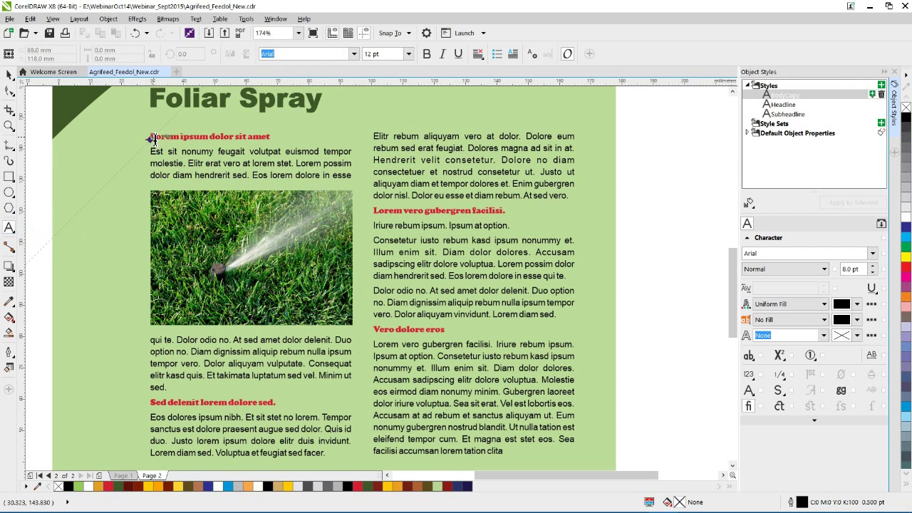
left_click_drag(151, 138, 282, 138)
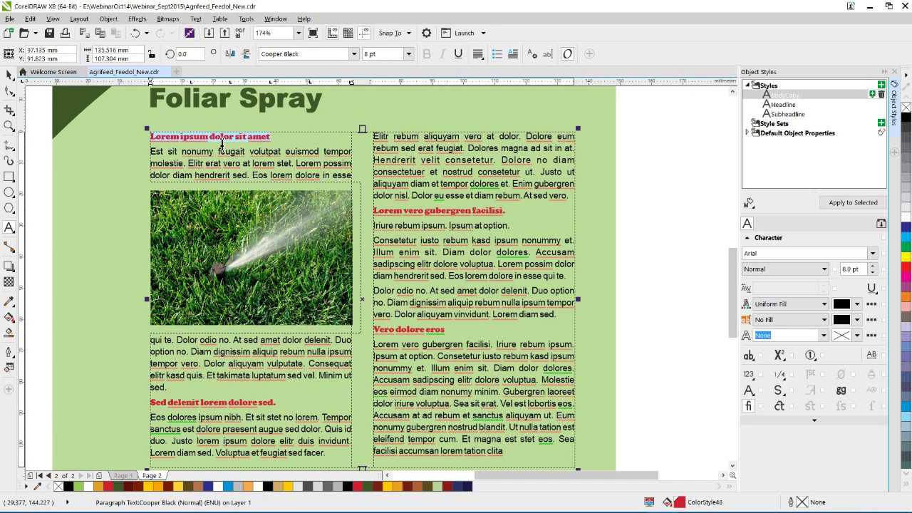
double_click(783, 105)
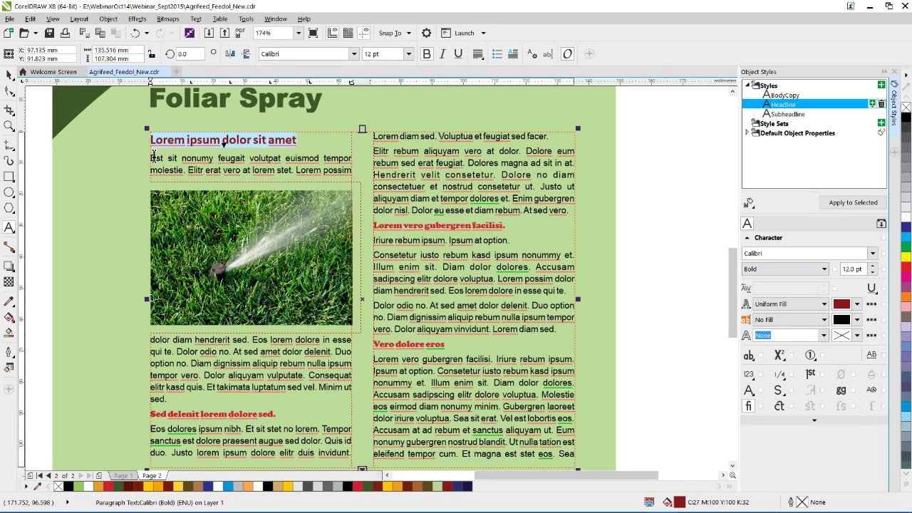
left_click_drag(151, 158, 185, 407)
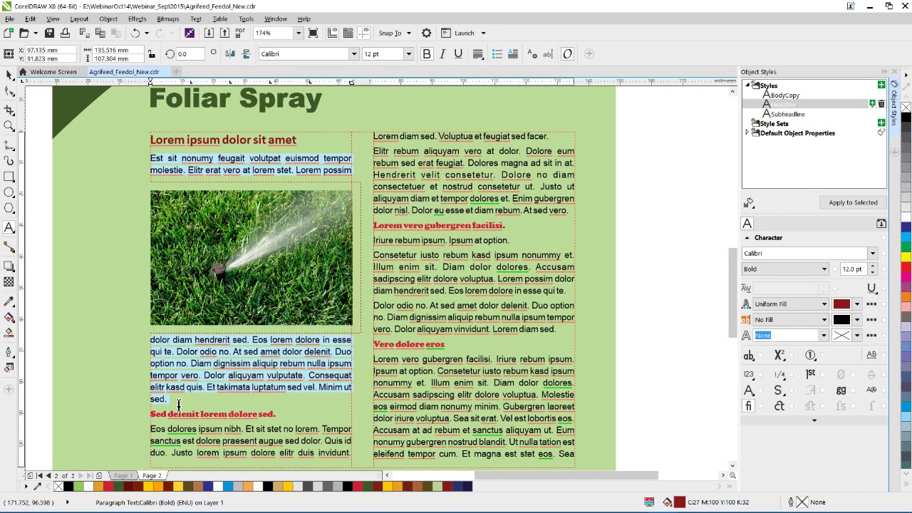
left_click(788, 97)
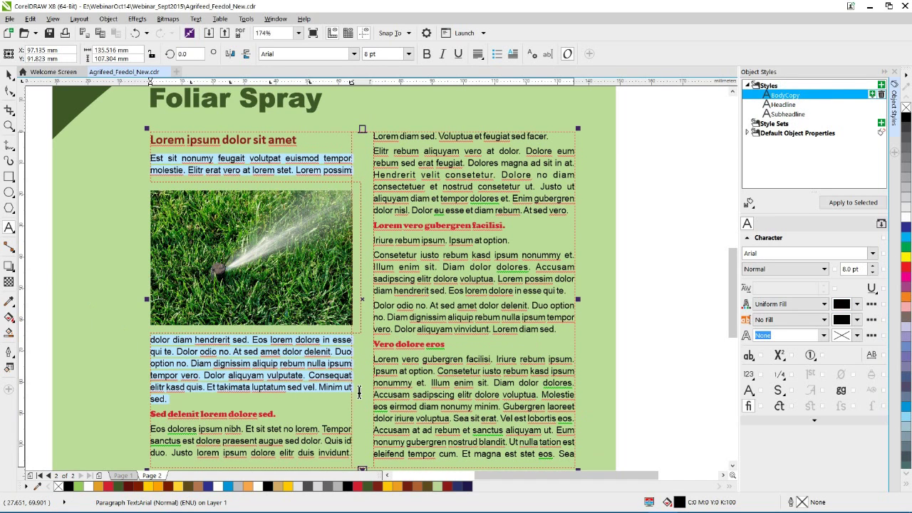
Apply the Headline style to the heading "Sed delenit lorem dolore sed.".
key("shift+F4")
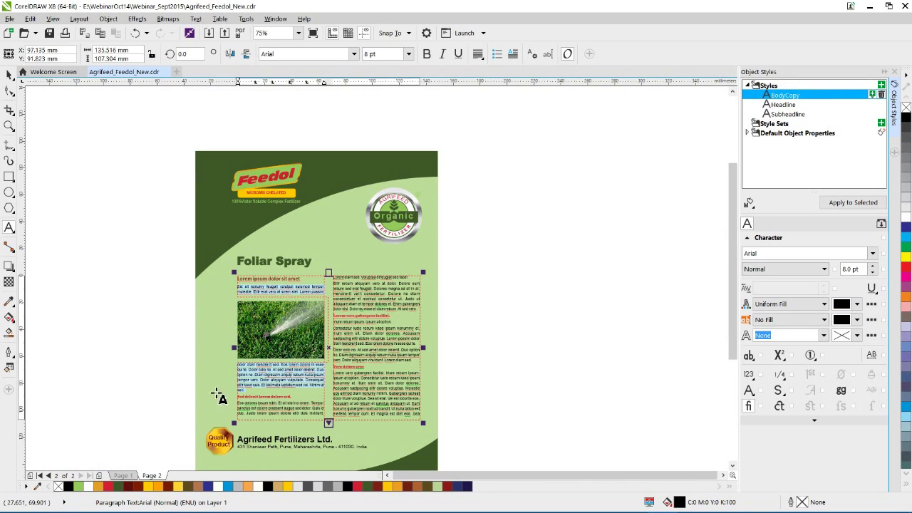
left_click(253, 398)
left_click(9, 126)
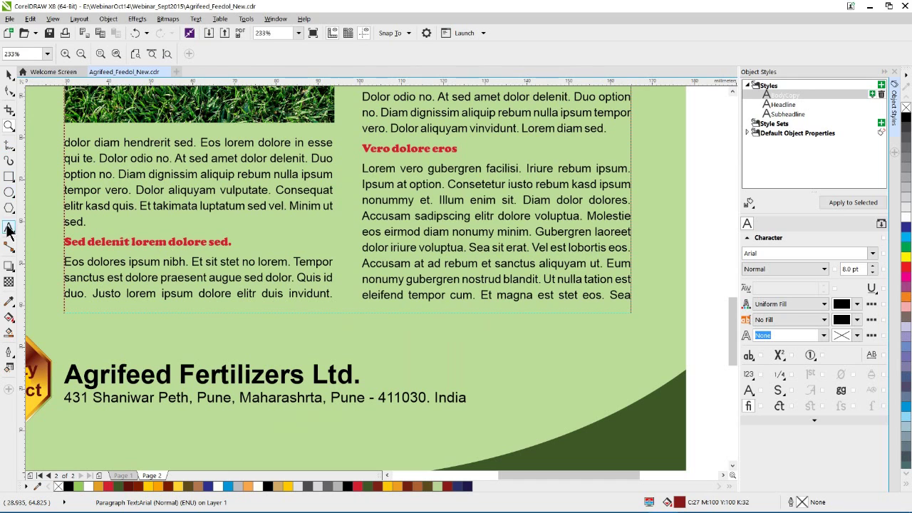
left_click(9, 228)
double_click(108, 242)
triple_click(112, 244)
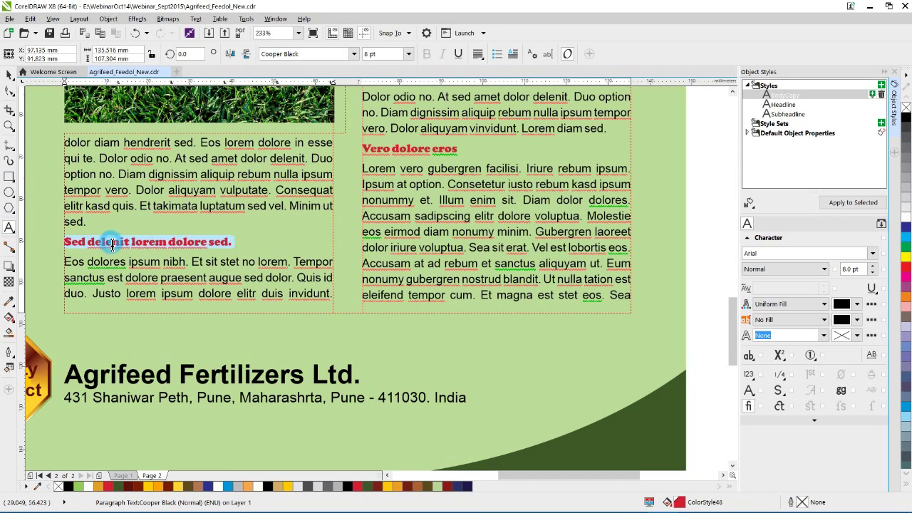
double_click(784, 105)
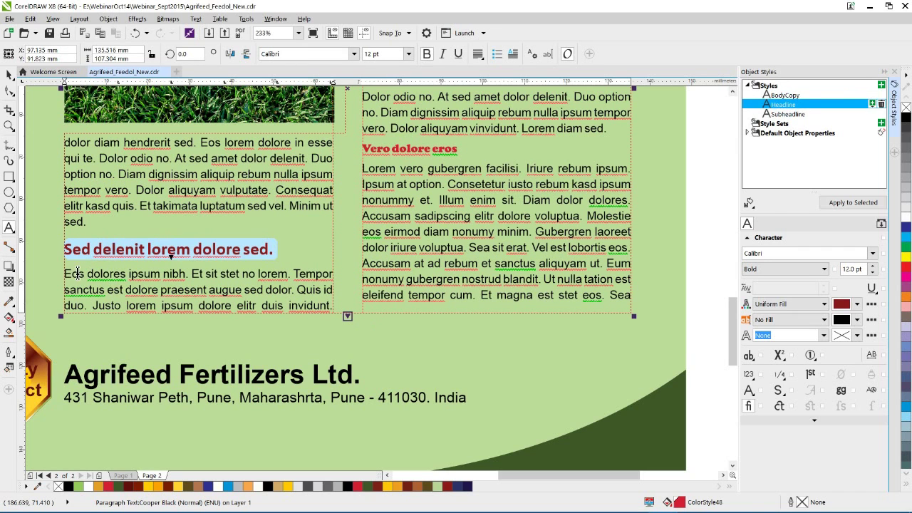
Apply the BodyCopy style to the text from "Eos dolores ipsum nibh" through "At sed vero." in the second column.
left_click(66, 273)
left_click_drag(65, 274, 637, 204)
double_click(784, 95)
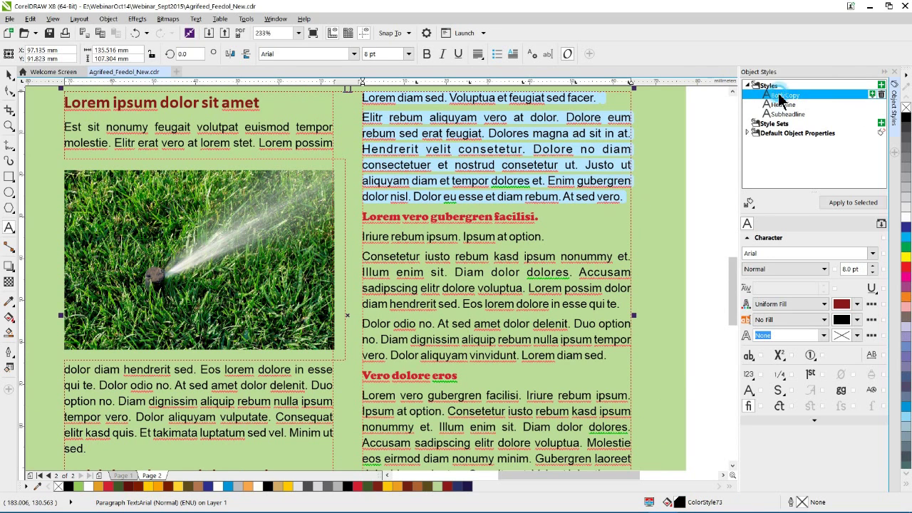
Apply the Headline style to "Lorem vero gubergren facilisi." and the Subheadline style to "Iriure rebum ipsum. Ipsum at option.".
left_click_drag(363, 216, 540, 216)
double_click(784, 105)
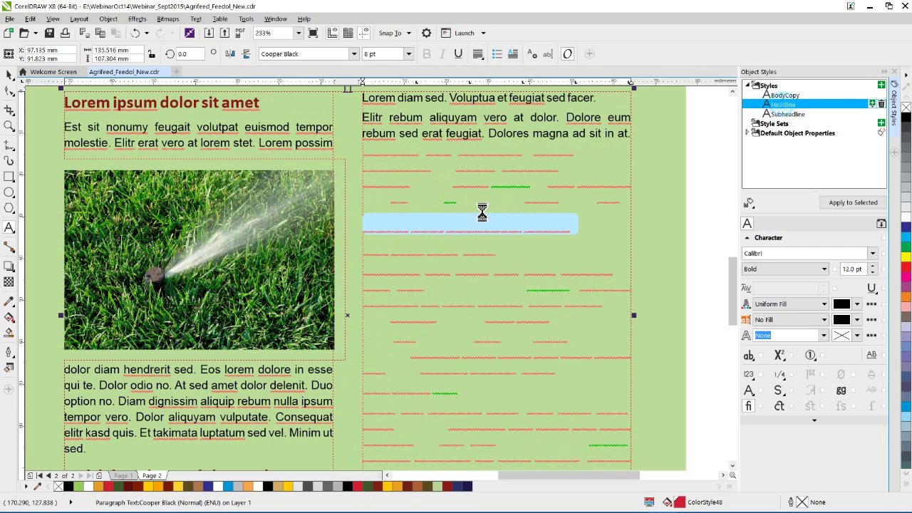
left_click(379, 248)
triple_click(379, 249)
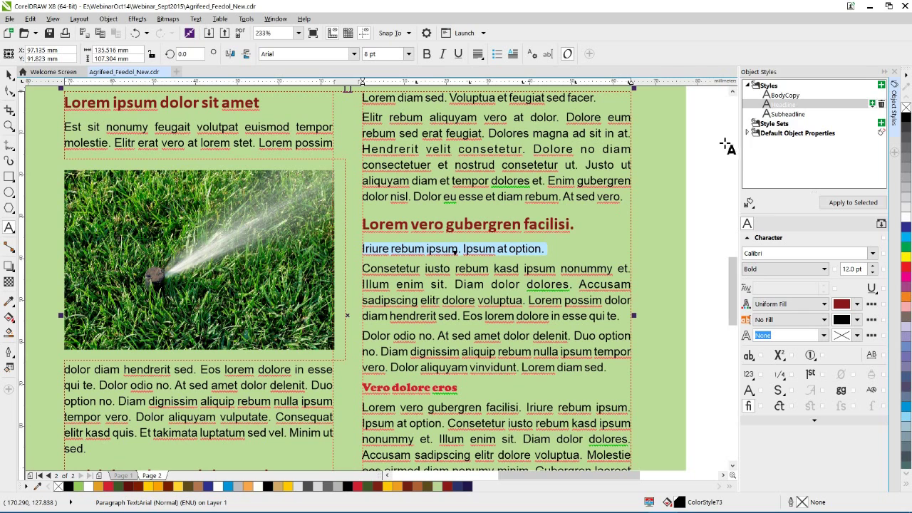
mouse_move(791, 114)
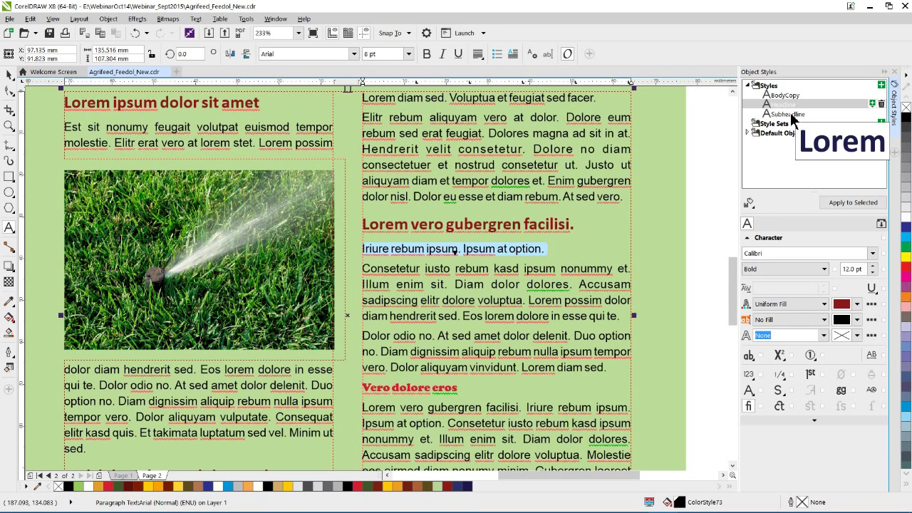
double_click(790, 112)
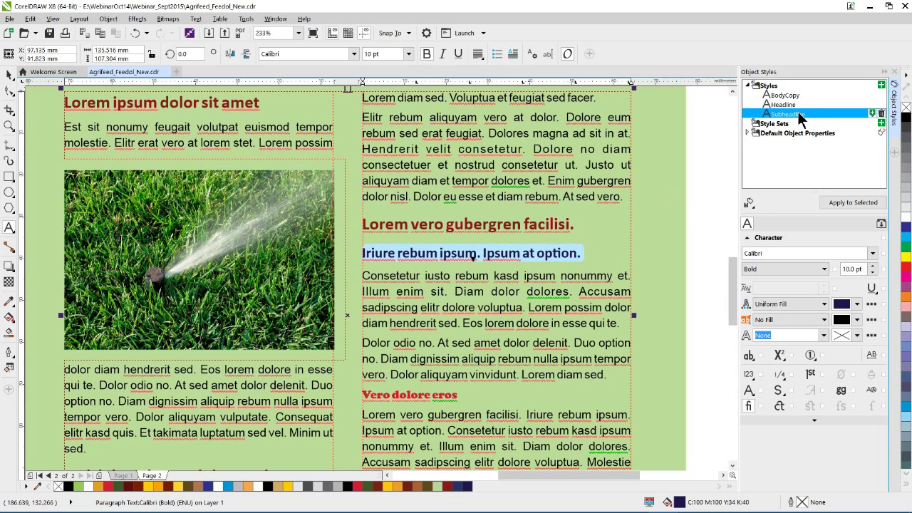
Apply the BodyCopy style to the two paragraphs below the subheadline and the Headline style to "Vero dolore eros".
left_click_drag(363, 276, 618, 385)
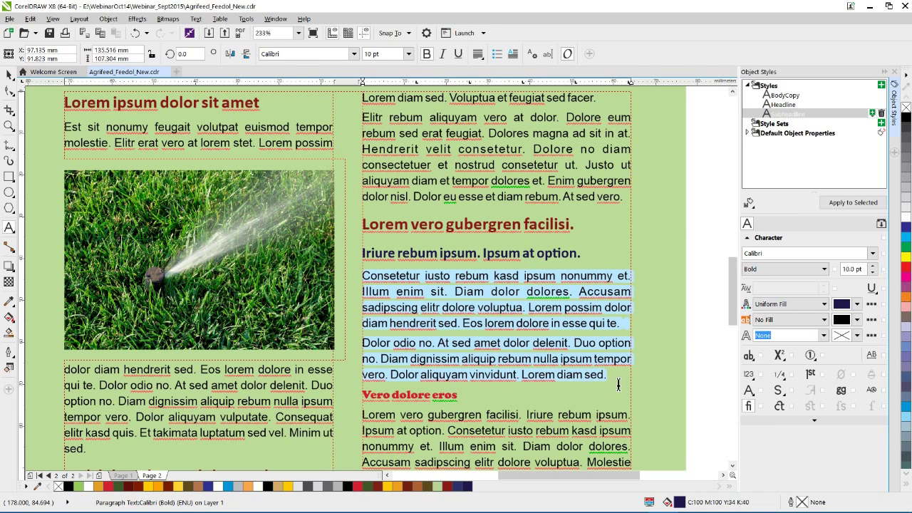
left_click(780, 96)
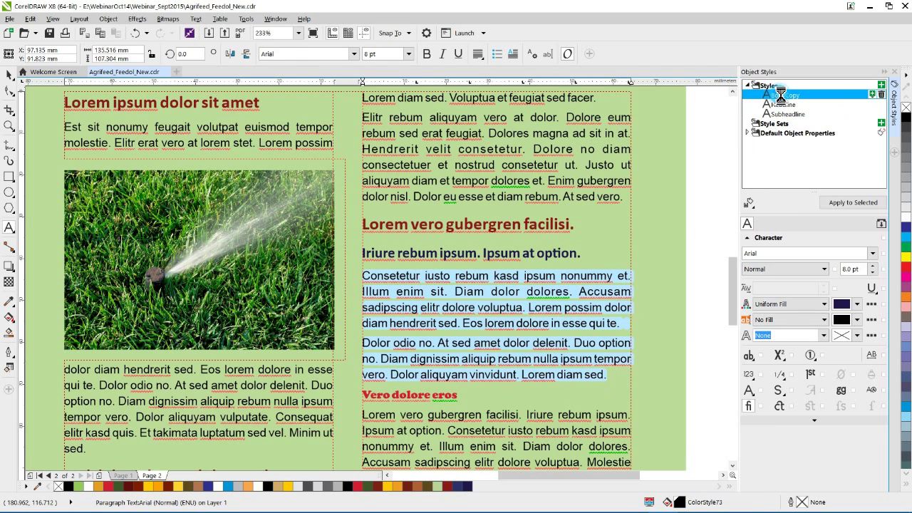
left_click_drag(737, 289, 739, 335)
triple_click(409, 171)
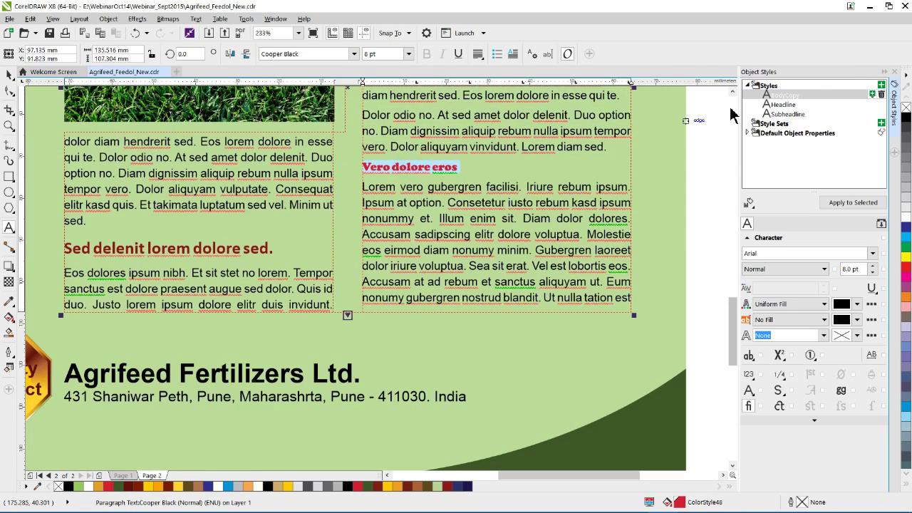
double_click(782, 105)
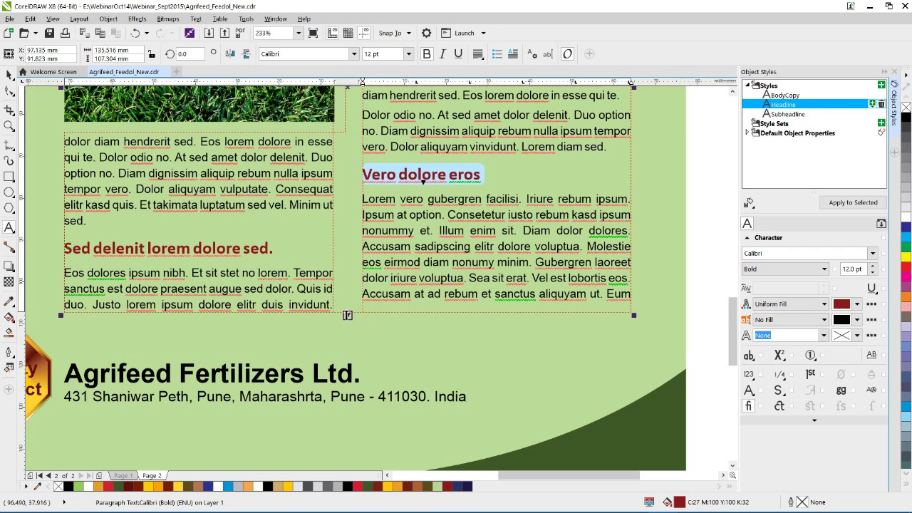
Extend the text frame downward to about 123 mm high and apply the BodyCopy style to the paragraph under "Vero dolore eros".
left_click_drag(347, 315, 348, 379)
left_click_drag(481, 107, 546, 275)
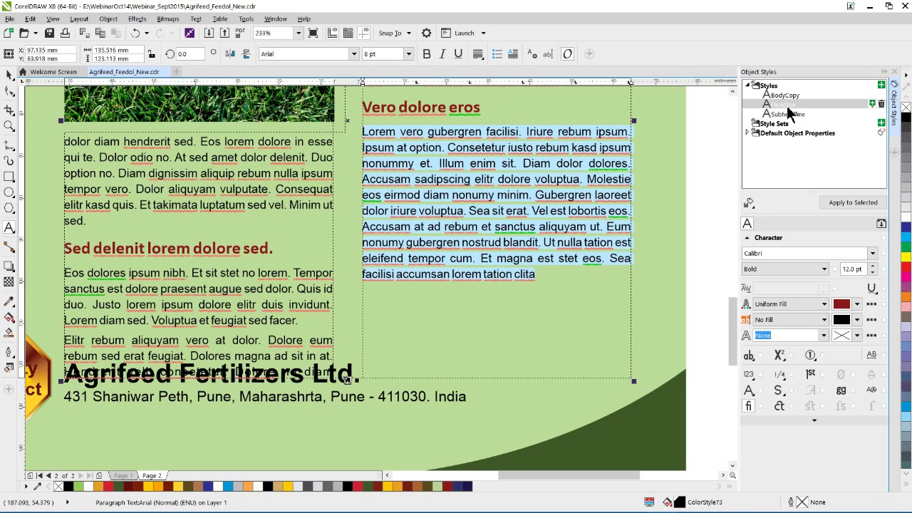
mouse_move(788, 100)
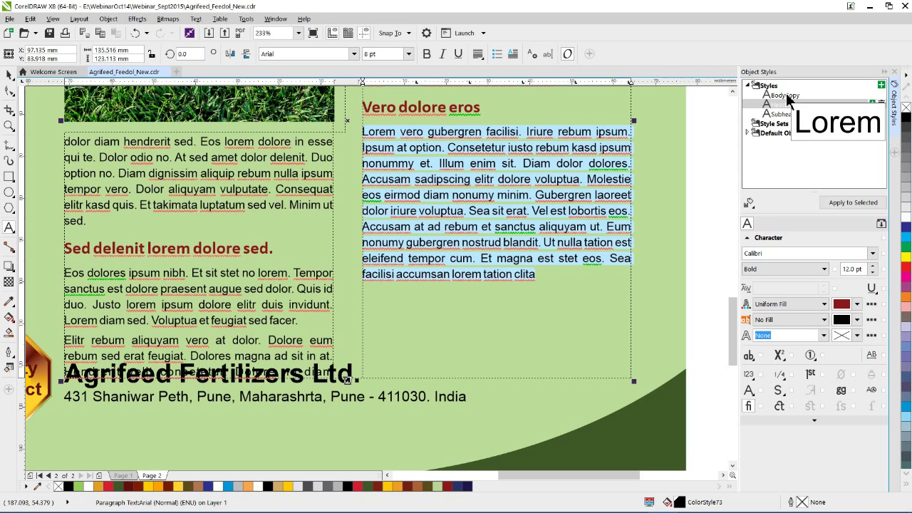
left_click(786, 96)
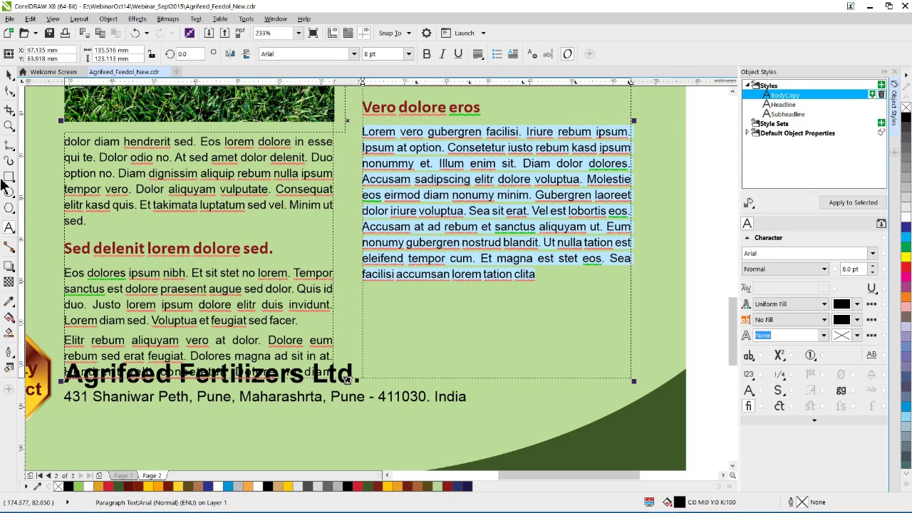
Shorten the text frame from its lower edge to about 113 mm high, clear of the company name.
left_click(9, 73)
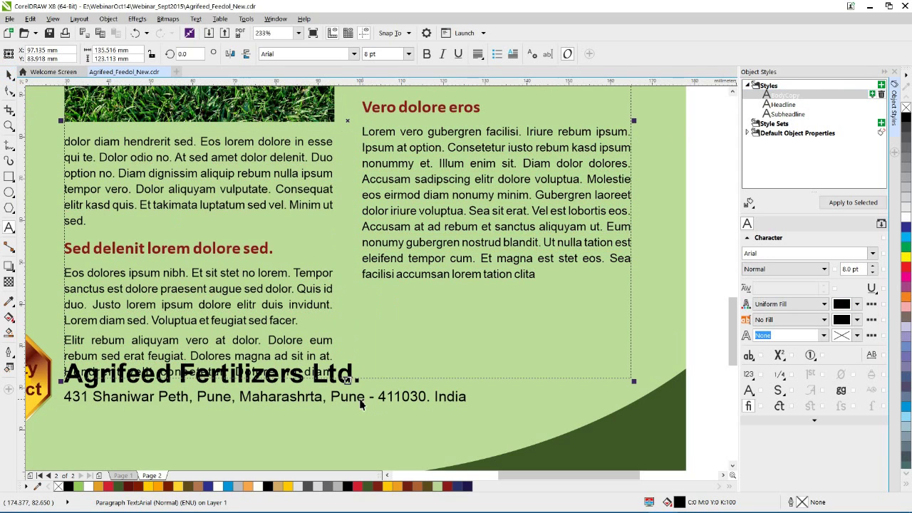
left_click(349, 378)
left_click_drag(349, 367, 351, 341)
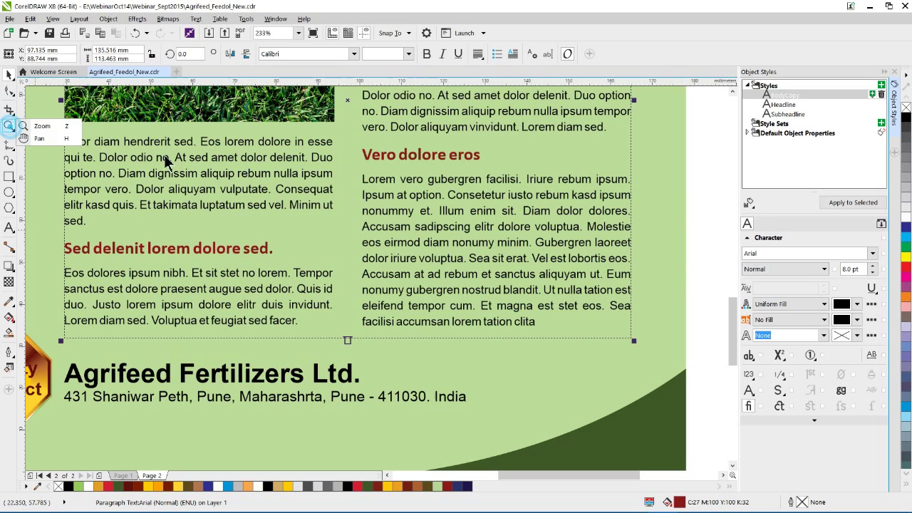
Examine the styled text columns on the flyer and the list of available object style types.
left_click(9, 125)
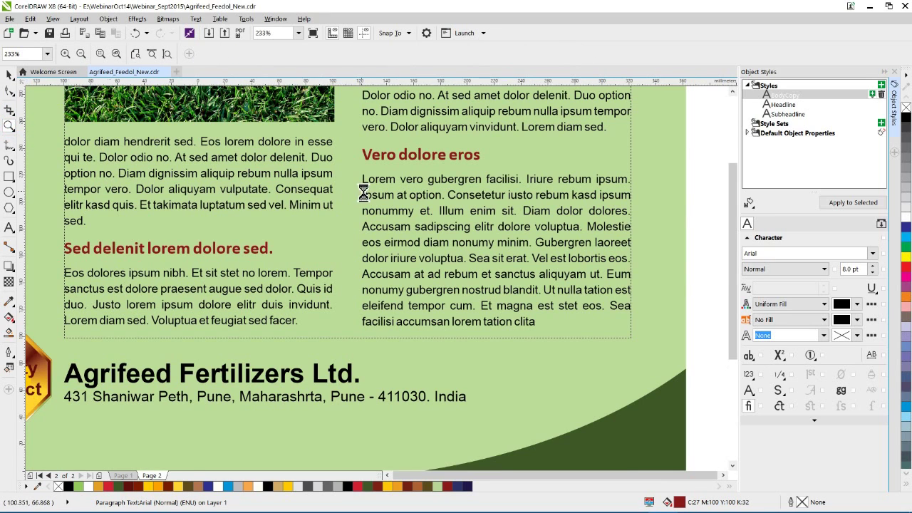
right_click(363, 193)
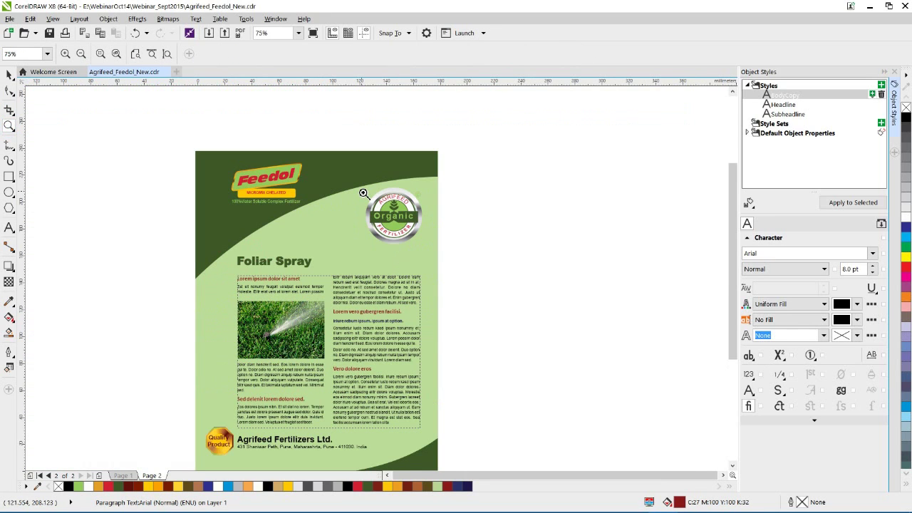
mouse_move(233, 267)
left_mouse_down()
mouse_move(288, 412)
mouse_move(432, 449)
mouse_move(438, 443)
left_mouse_up()
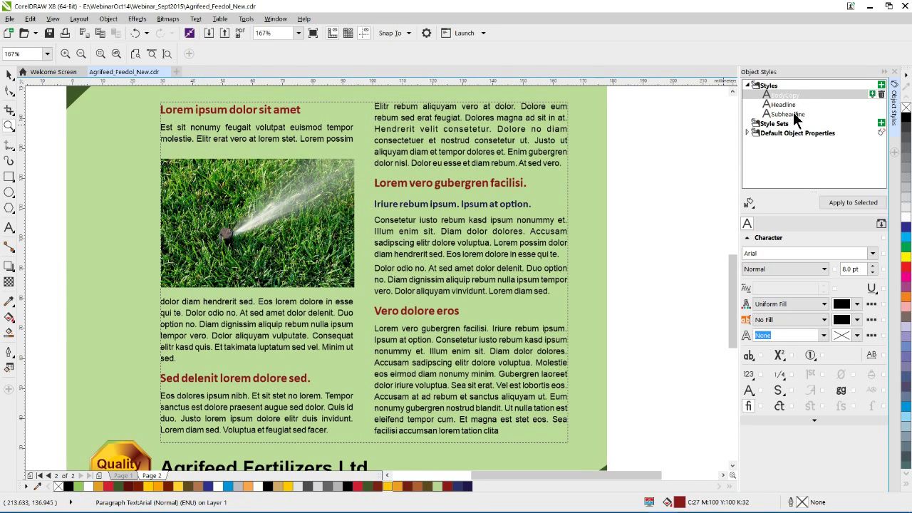
left_click(881, 86)
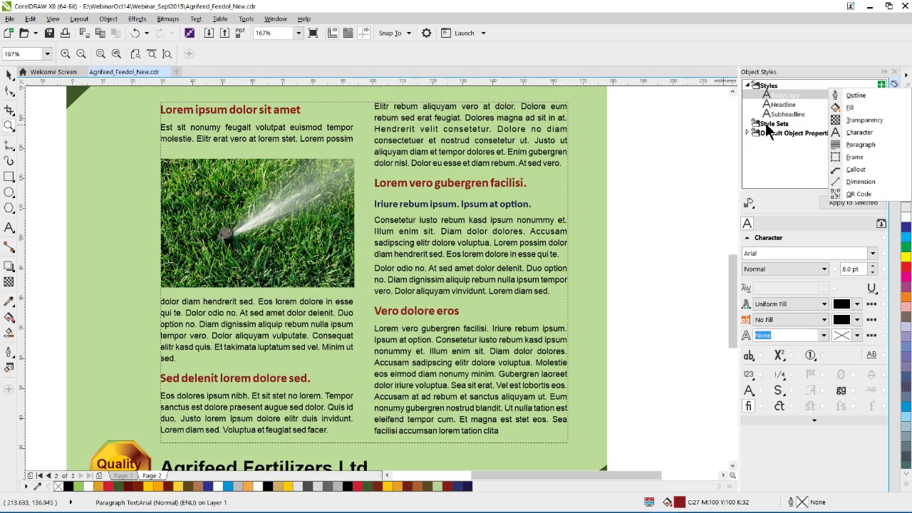
mouse_move(627, 508)
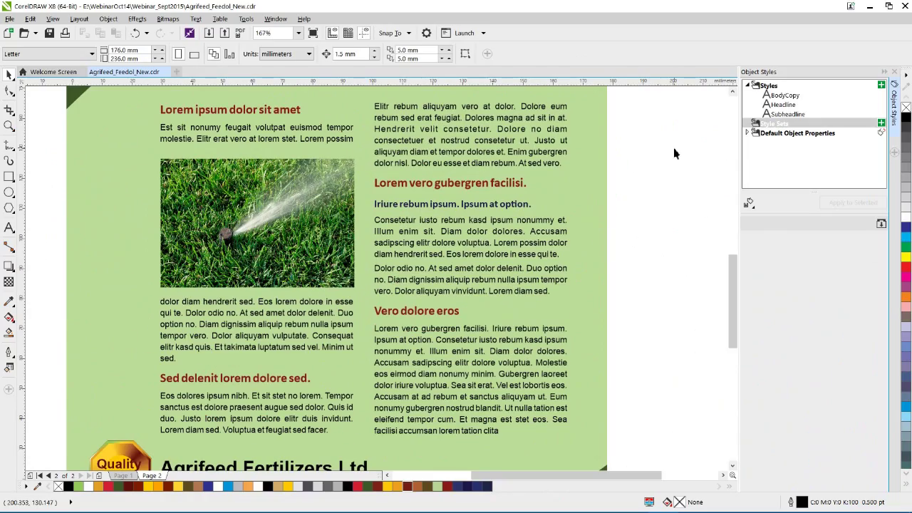
Create a new style set in the flyer document and keep its default name.
key("shift+F4")
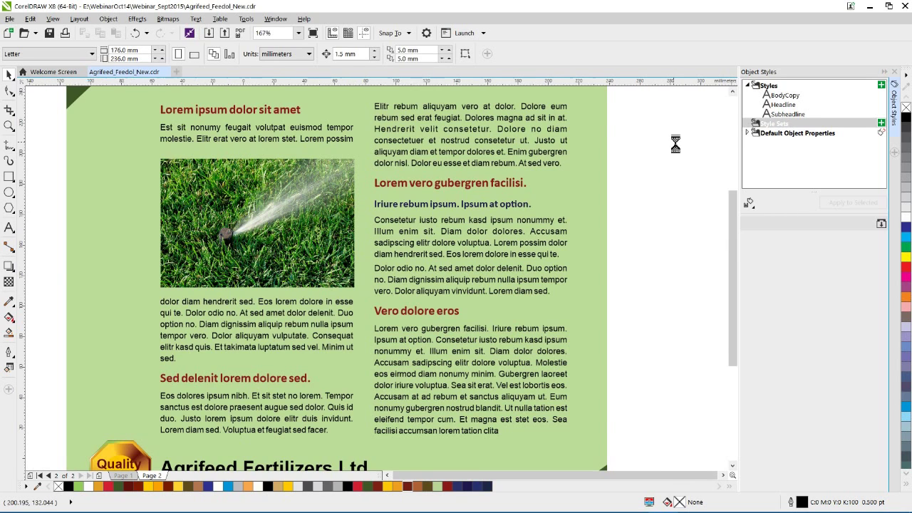
right_click(779, 127)
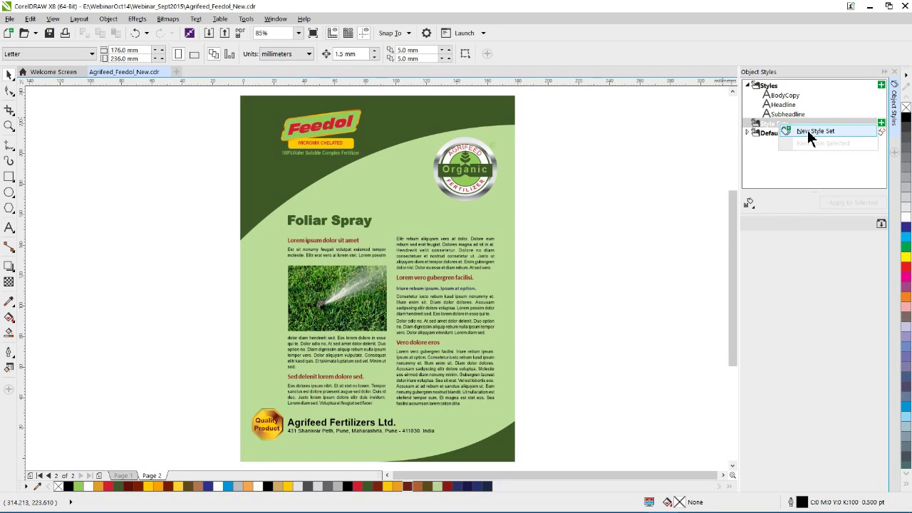
left_click(882, 124)
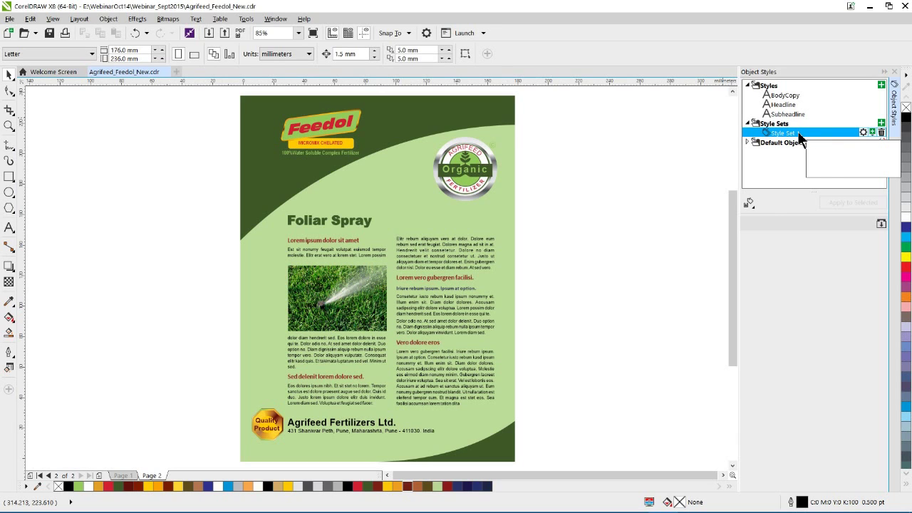
left_click(800, 136)
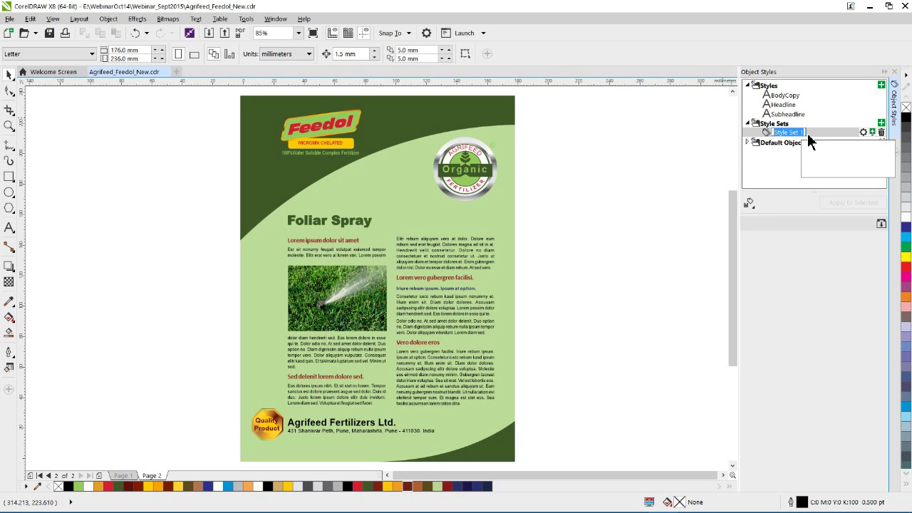
left_click(813, 133)
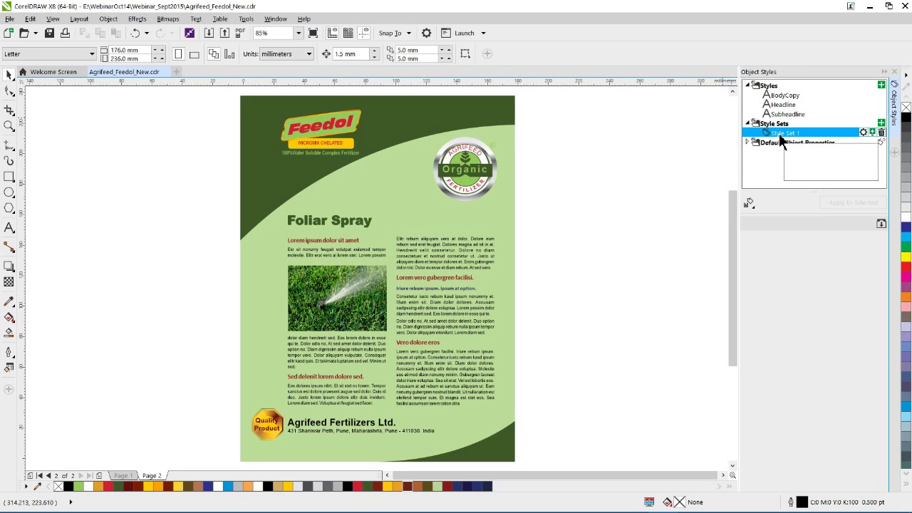
Add Character and Paragraph properties to the new style set.
left_click(863, 131)
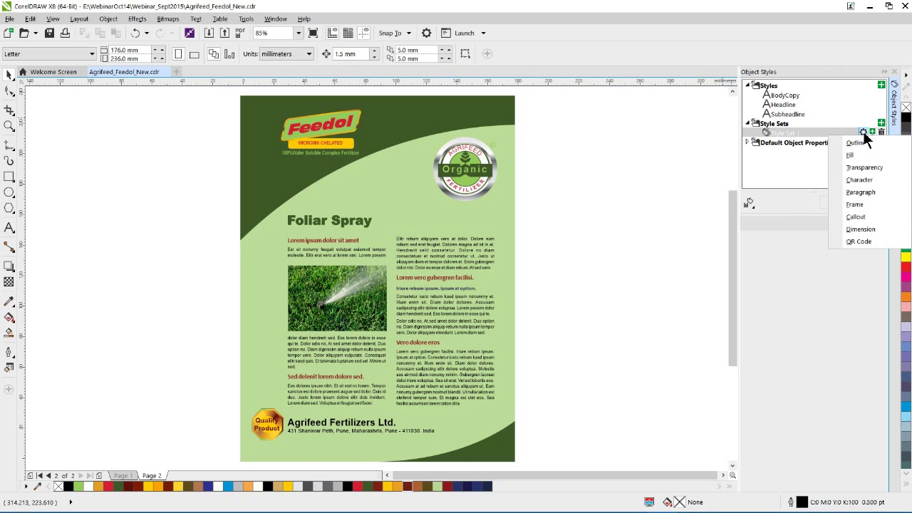
left_click(853, 182)
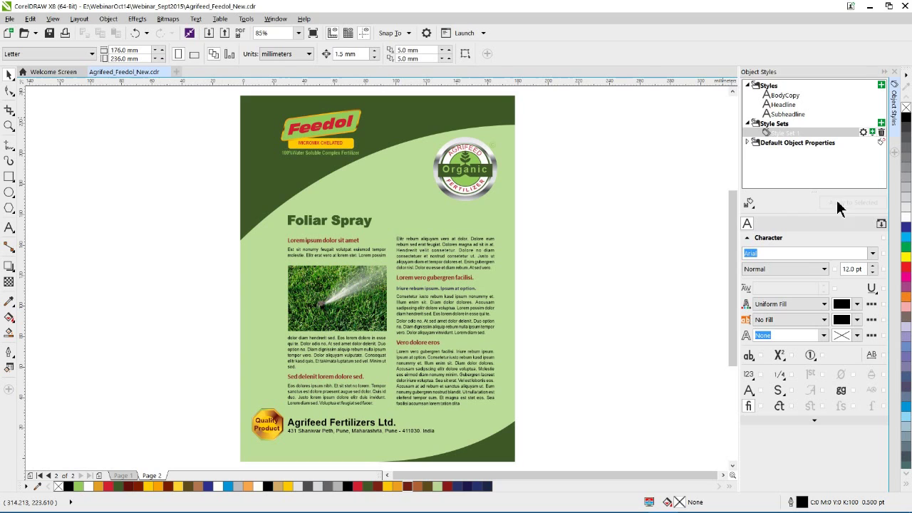
left_click(863, 132)
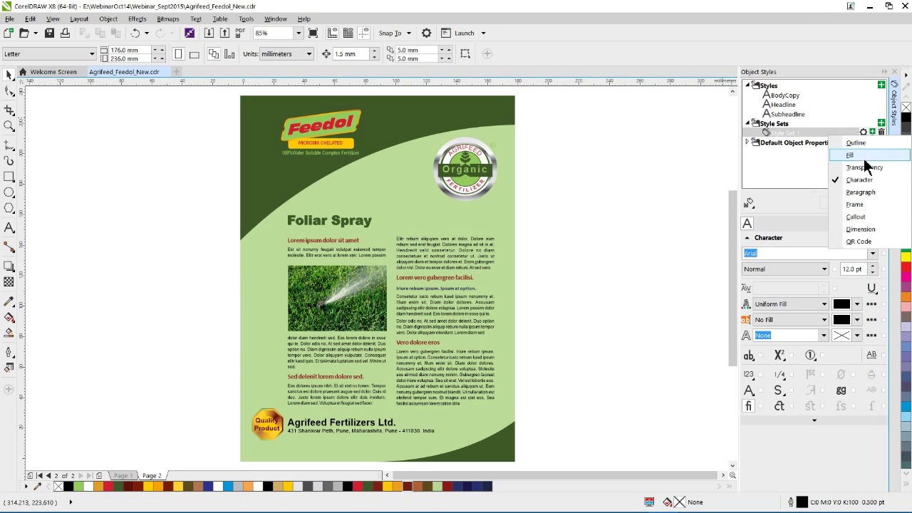
left_click(855, 195)
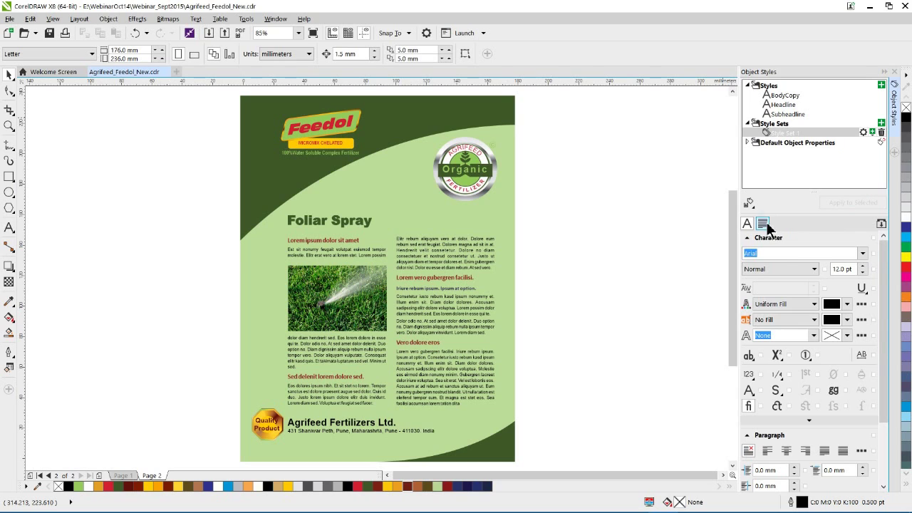
Review the paragraph and character settings of the style set.
left_click(767, 225)
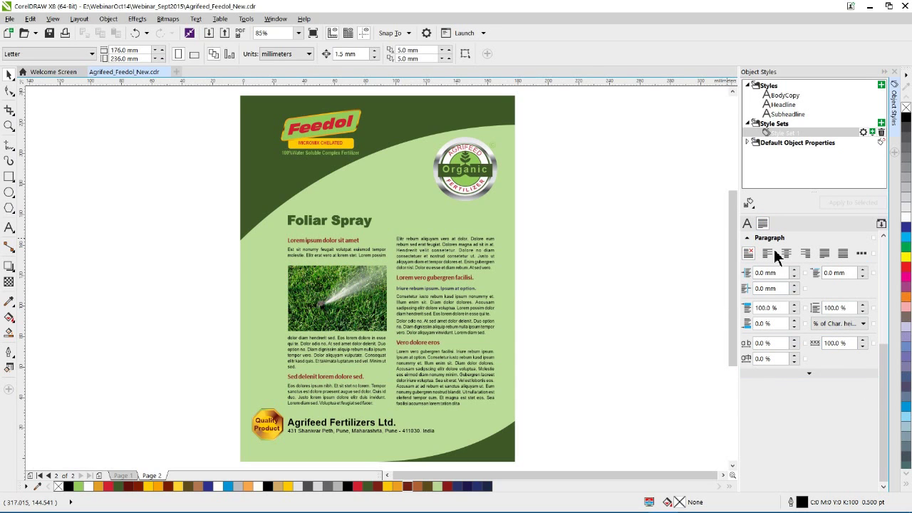
mouse_move(792, 129)
left_click(748, 224)
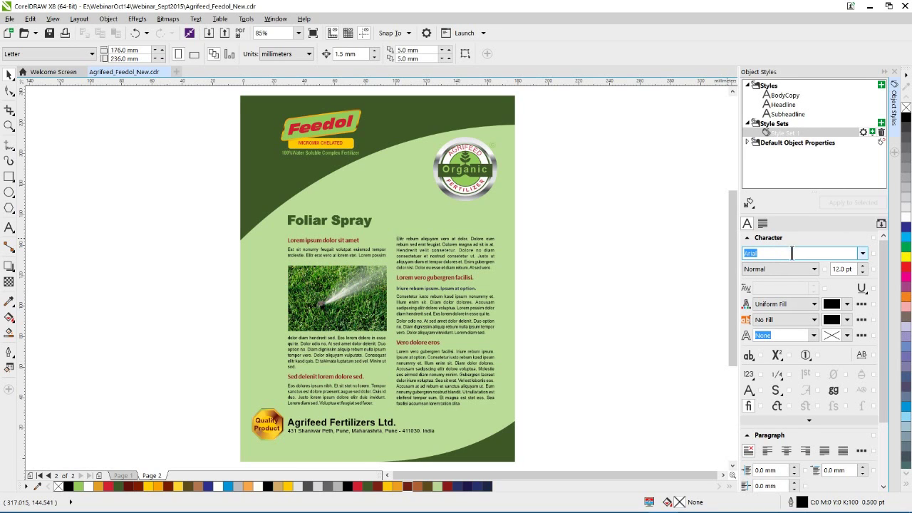
left_click(757, 254)
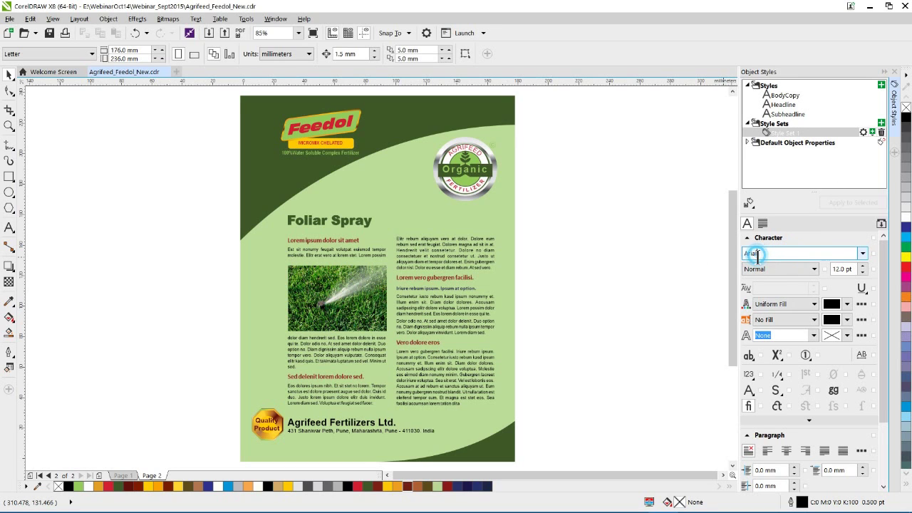
double_click(757, 254)
left_click(764, 224)
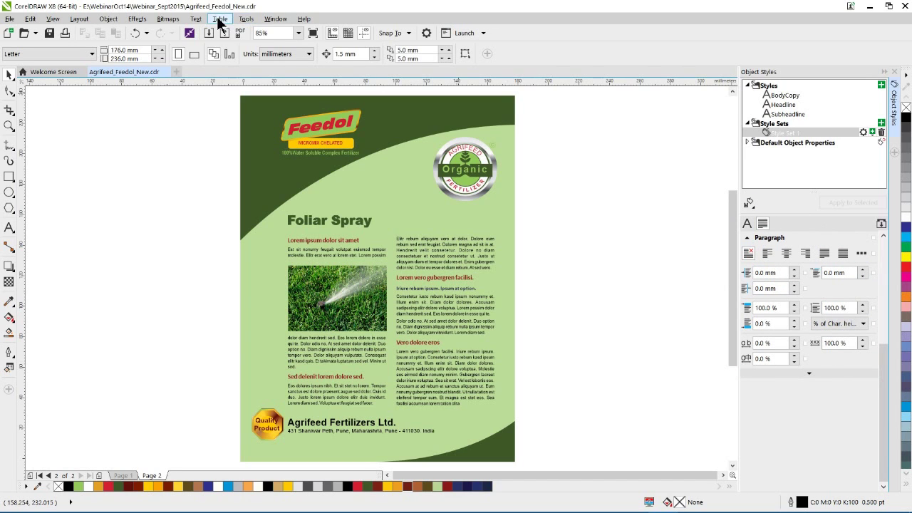
Review the Character, Paragraph and Frame settings in Text Properties, and close it.
left_click(196, 19)
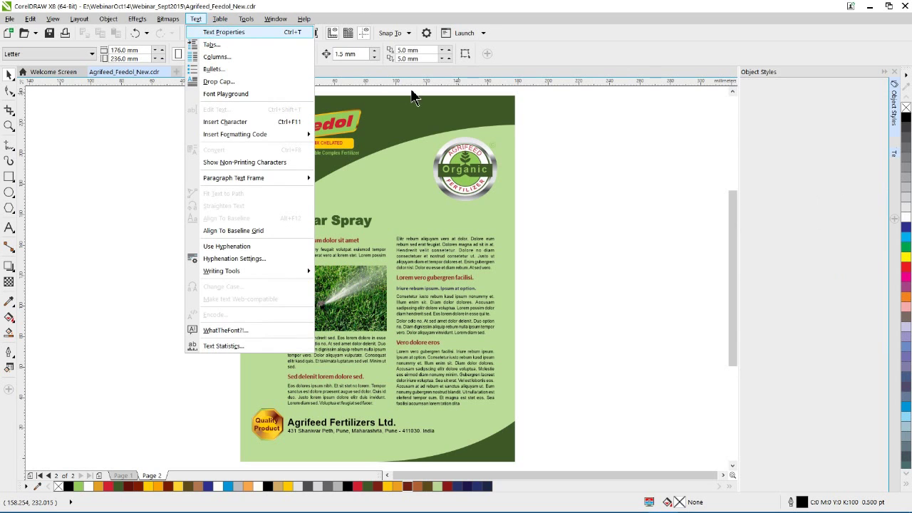
key("ctrl+t")
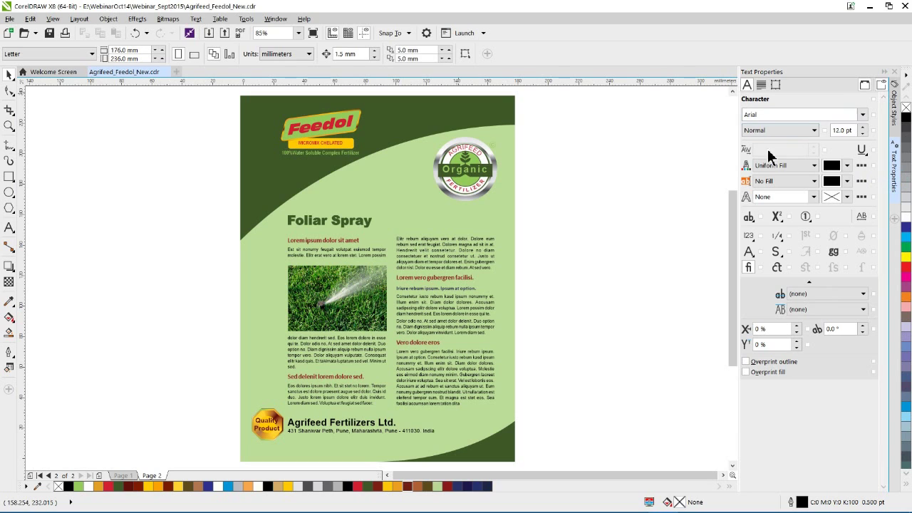
left_click(760, 84)
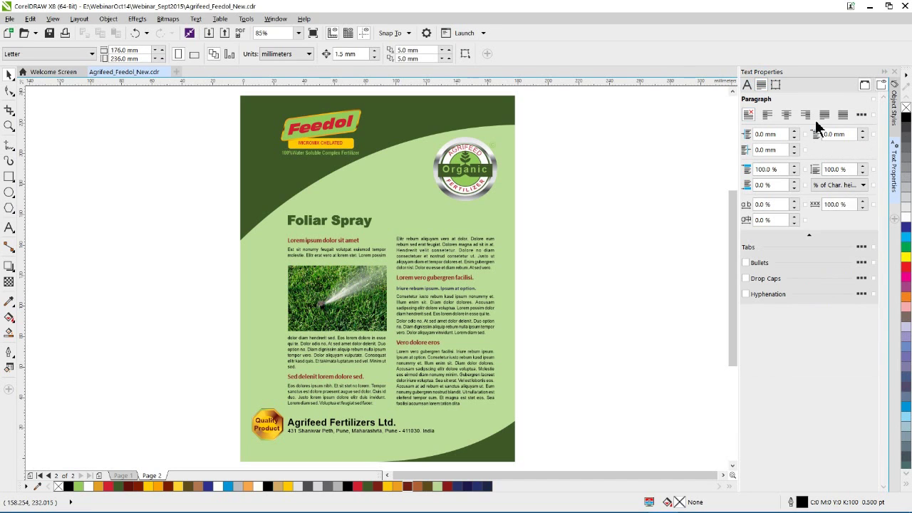
left_click(775, 85)
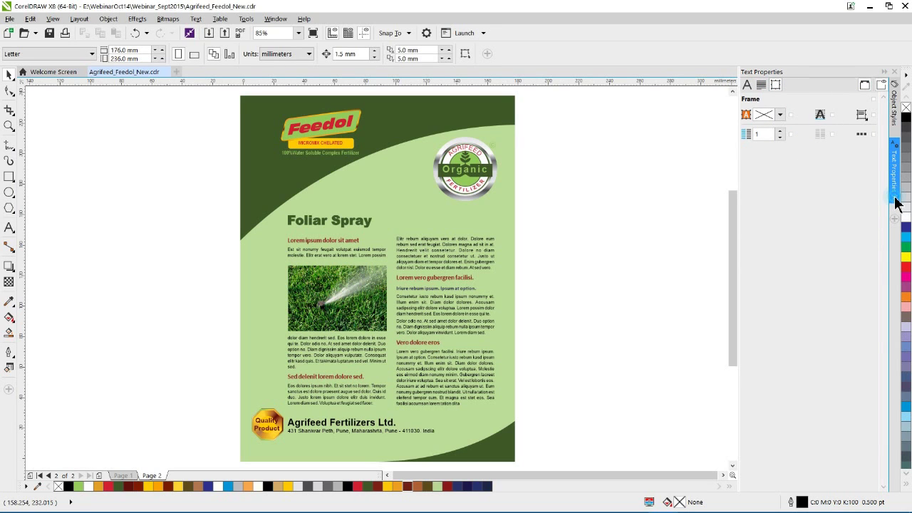
left_click(896, 199)
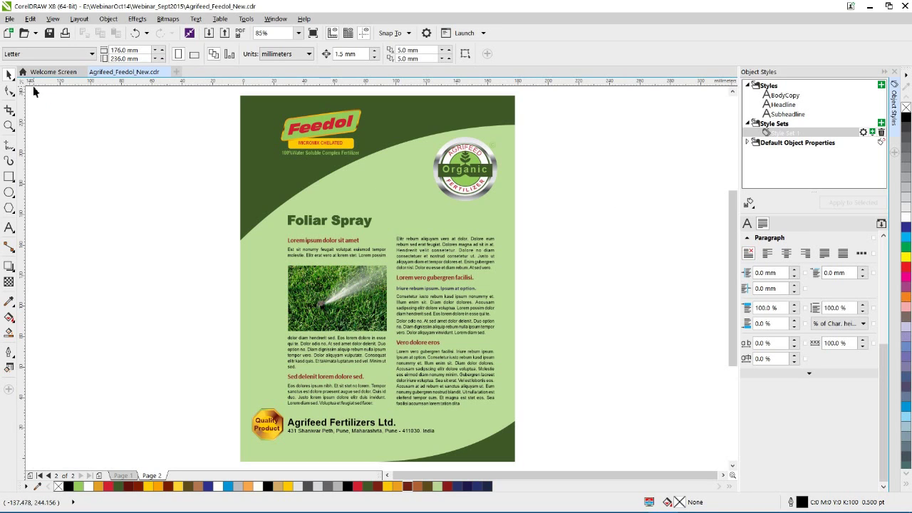
Create a new A4 document with the default settings and draw a paragraph text frame about 172 by 195 mm on its page.
left_click(177, 74)
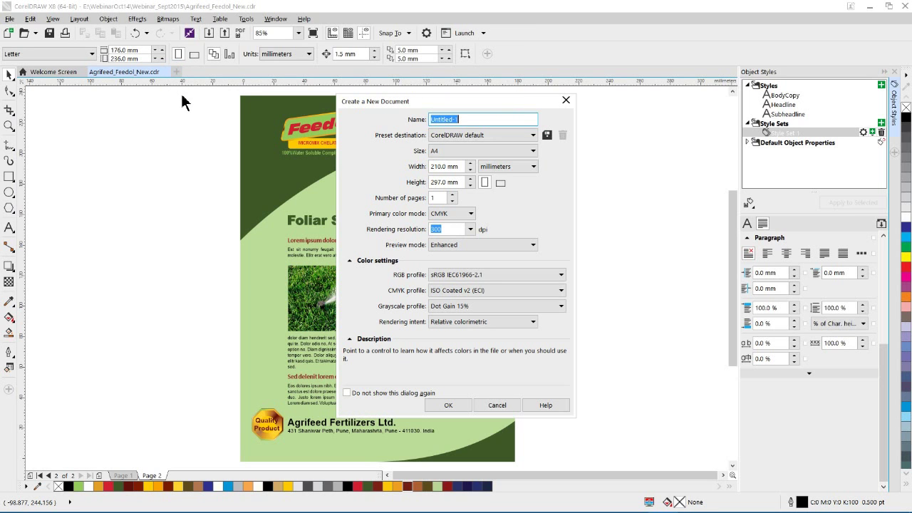
left_click(449, 405)
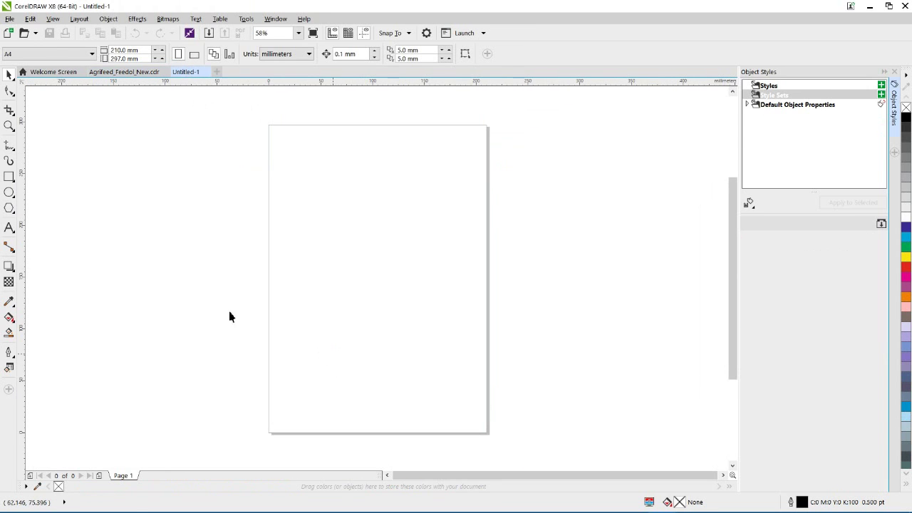
left_click(10, 228)
left_click_drag(293, 150, 470, 353)
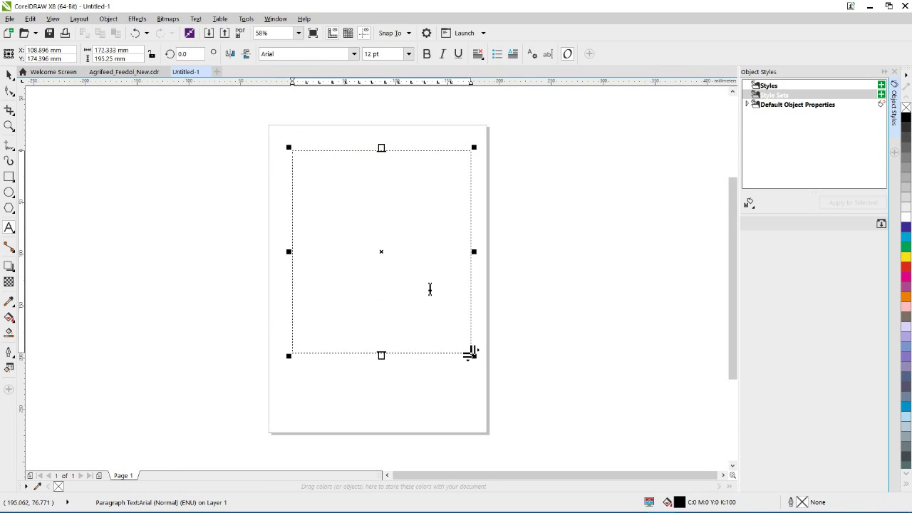
Fill the new text frame with placeholder text.
right_click(321, 173)
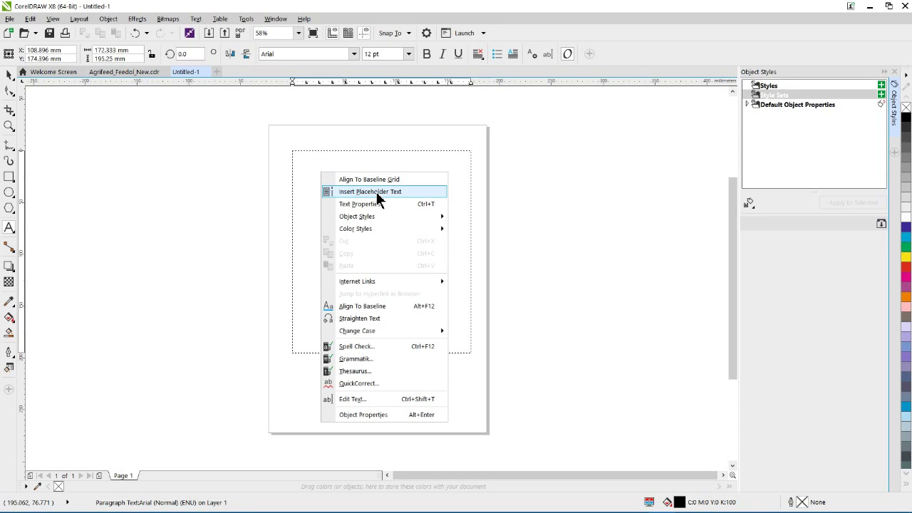
left_click(313, 161)
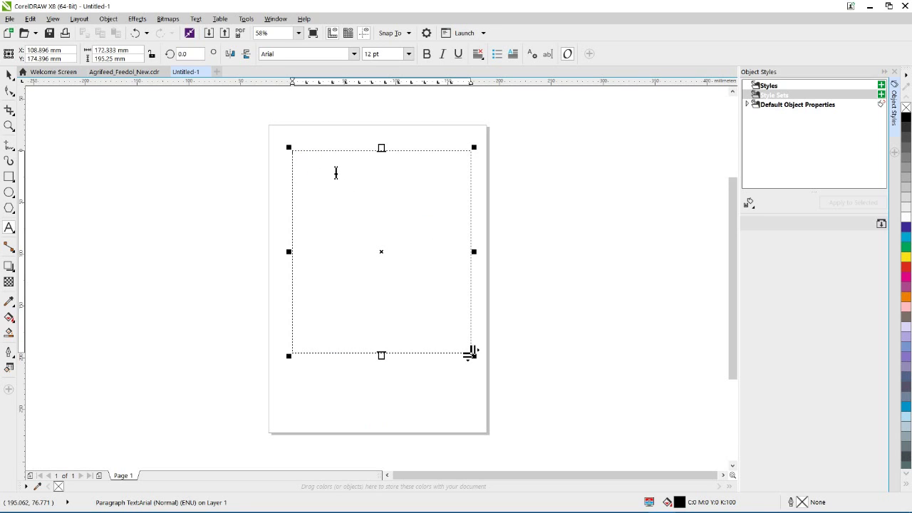
right_click(370, 190)
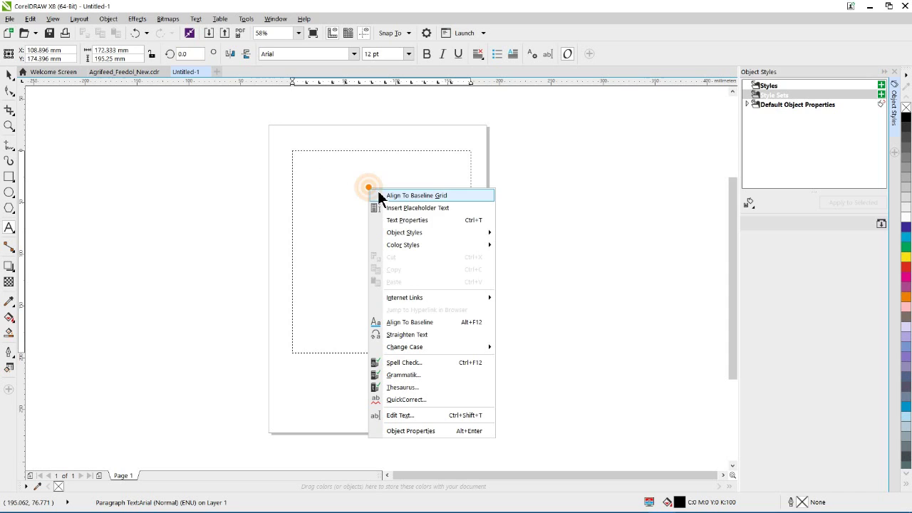
left_click(423, 208)
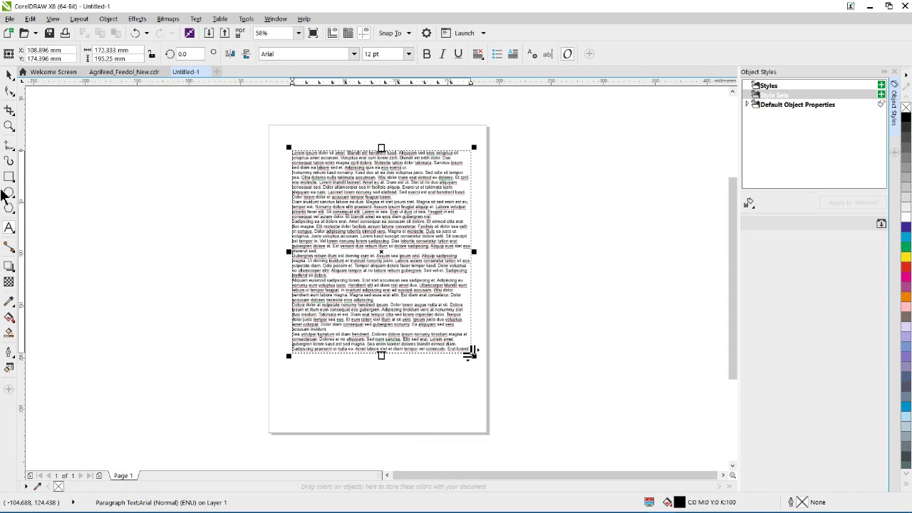
Split the opening sentences "Lorem ipsum dolor sit amet." and "Blandit elit hendrerit kasd." onto their own lines above the first paragraph.
left_click(9, 126)
left_click_drag(290, 146, 482, 239)
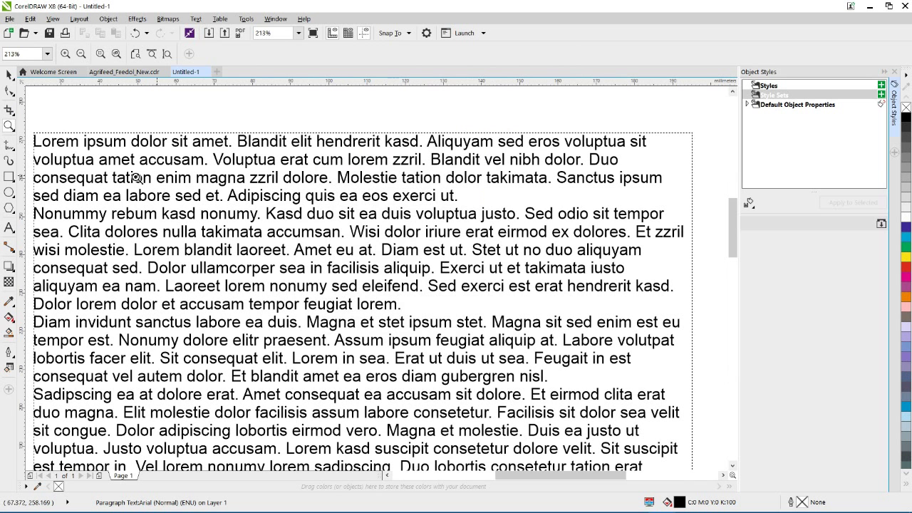
left_click(9, 227)
left_click(207, 165)
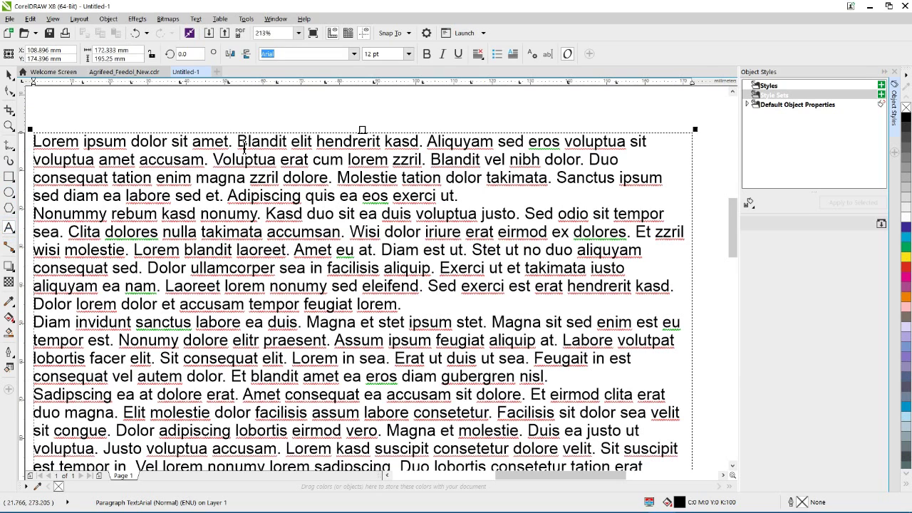
left_click(238, 141)
key("Return")
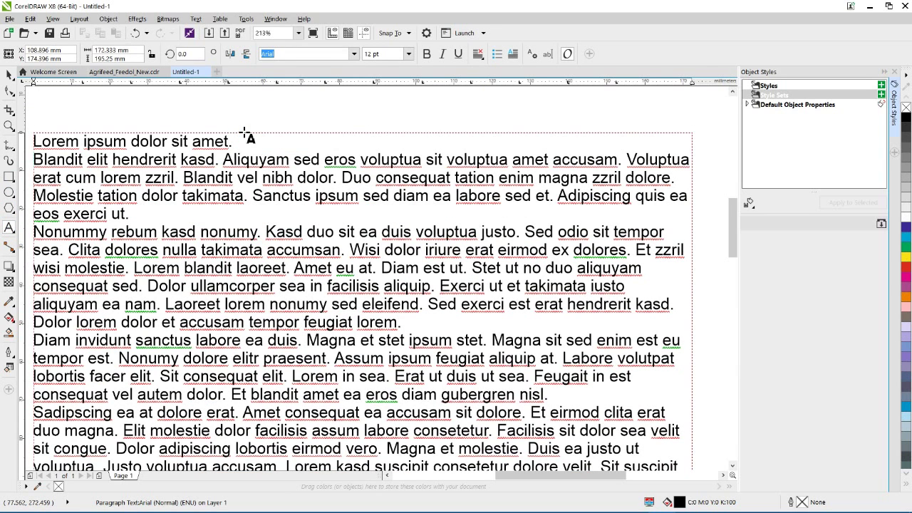
left_click(223, 160)
key("Return")
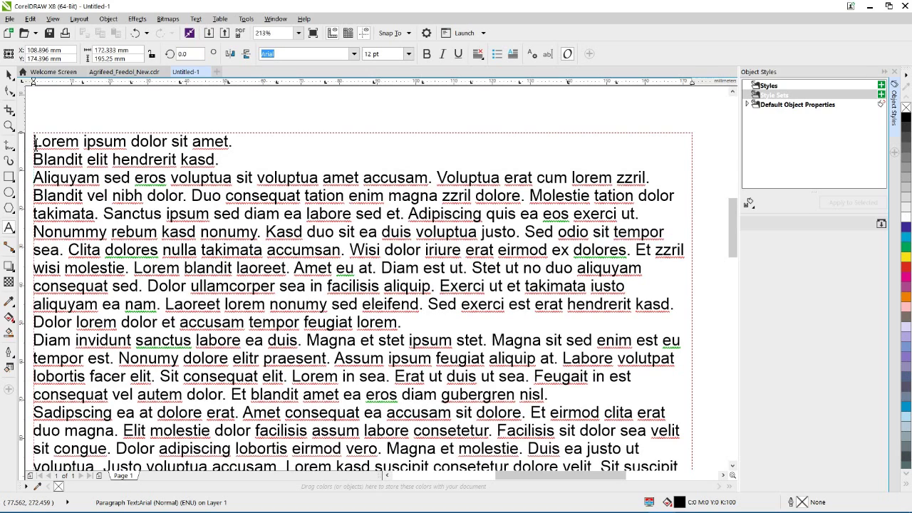
Format the first line, "Lorem ipsum dolor sit amet.", in Cooper Black at 16 pt with a red fill.
left_click_drag(35, 142, 257, 142)
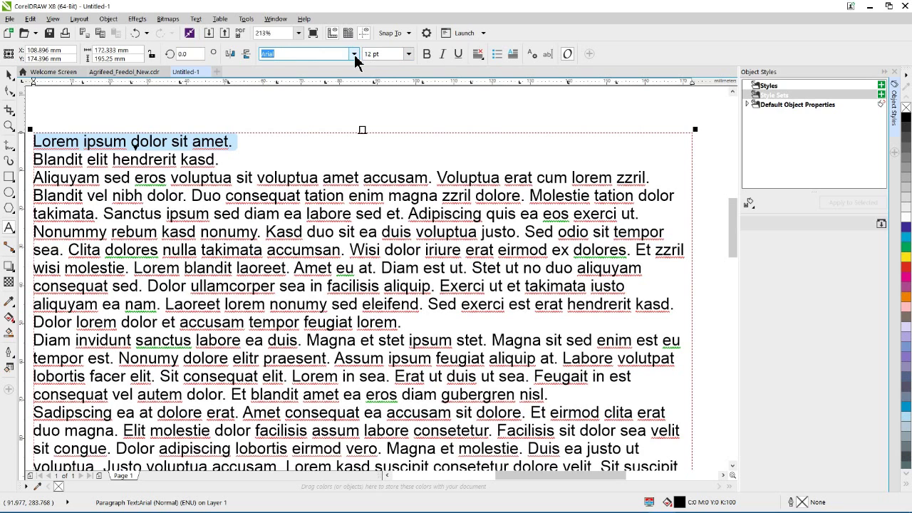
left_click(355, 55)
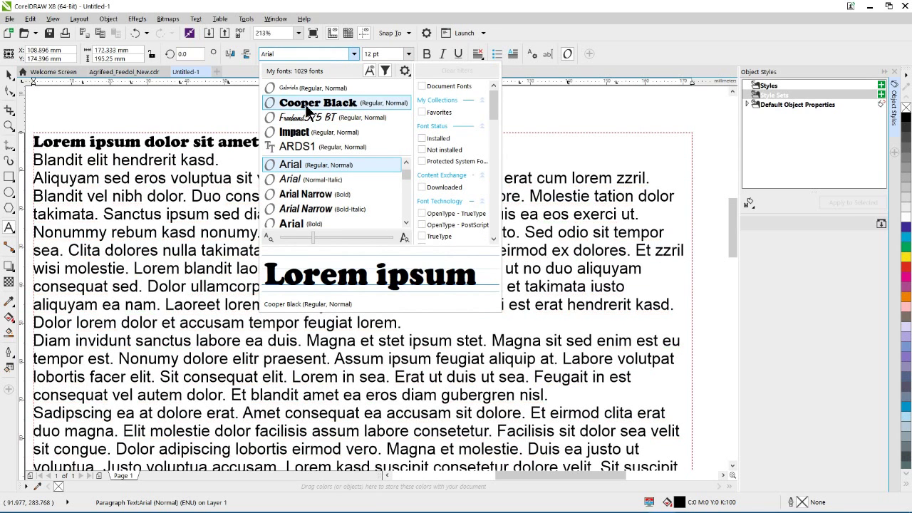
left_click(307, 104)
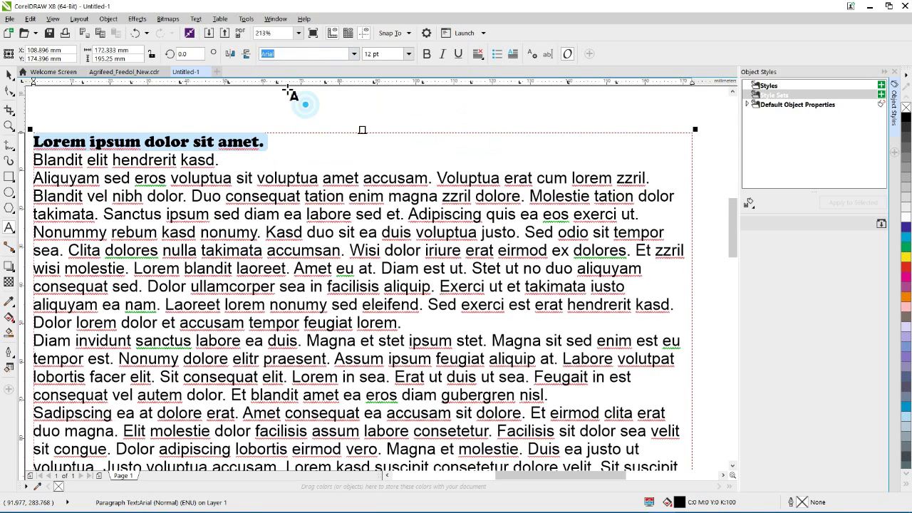
left_click(408, 54)
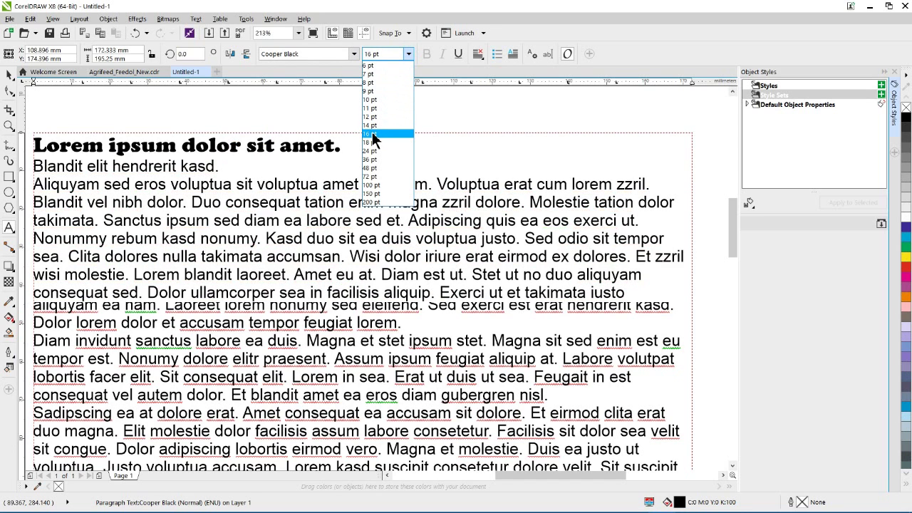
left_click(371, 134)
left_click(906, 266)
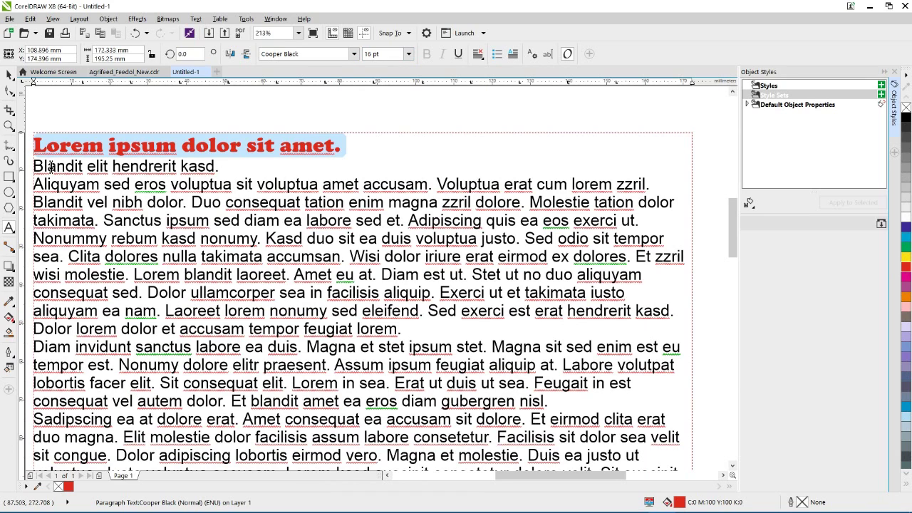
Format the second line, "Blandit elit hendrerit kasd.", in Cooper Black at 11 pt with a blue fill.
left_click_drag(35, 166, 243, 171)
left_click(349, 54)
type("Arial")
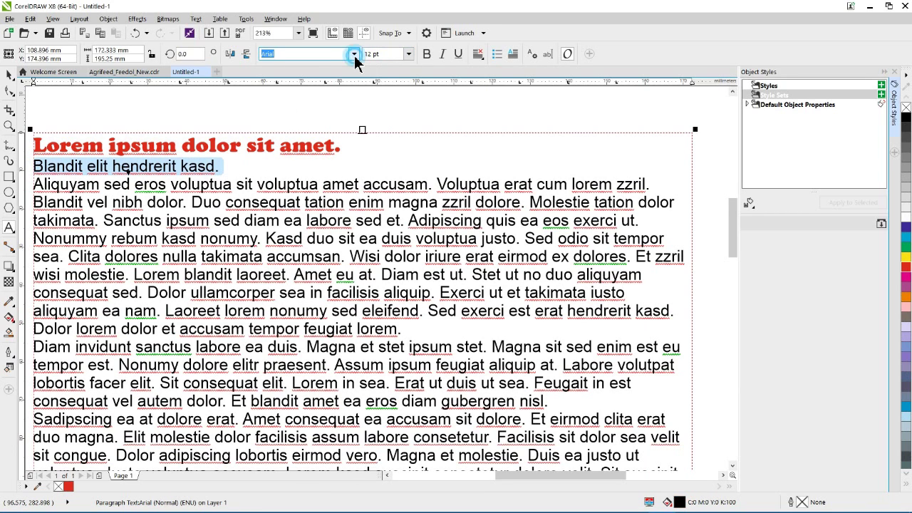
left_click(354, 54)
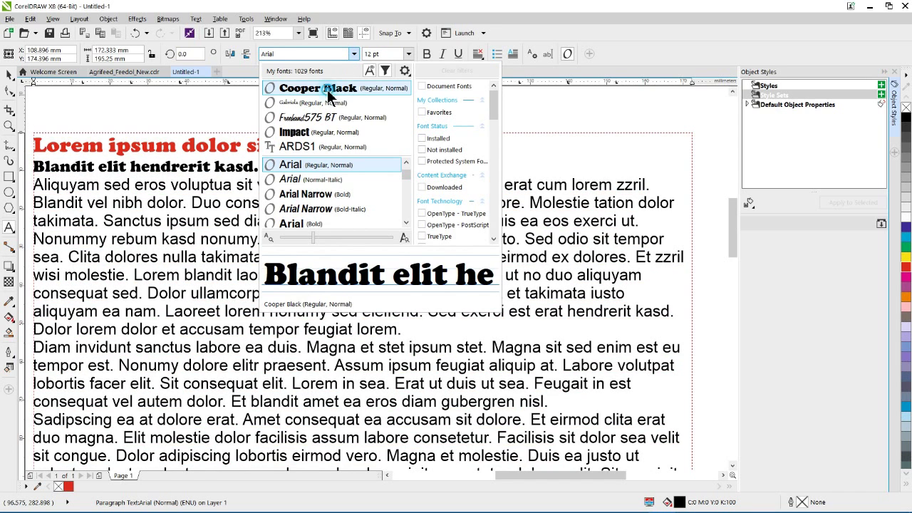
left_click(317, 89)
left_click(378, 54)
type("11")
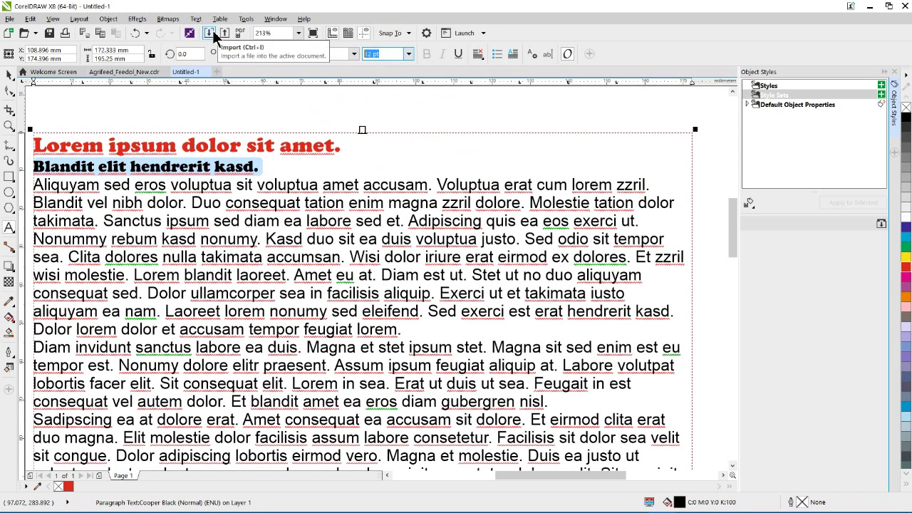
key("Return")
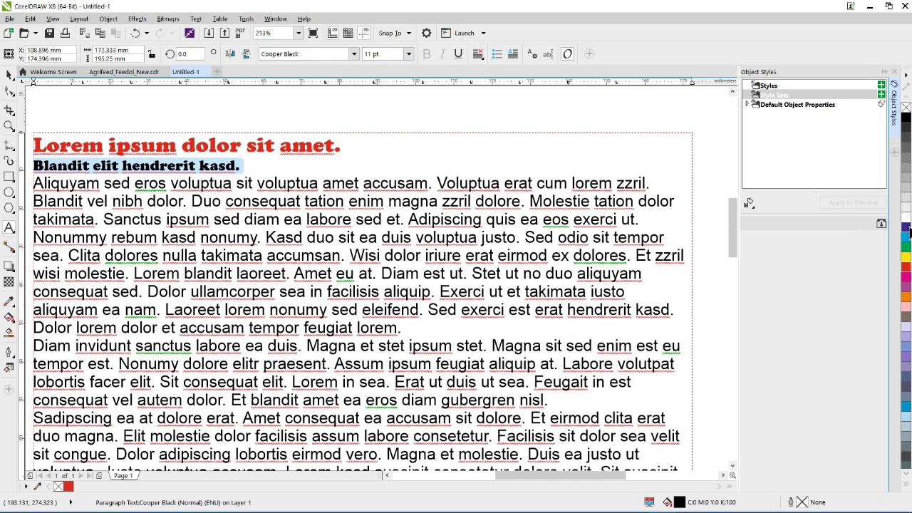
left_click(906, 227)
Set the two body paragraphs below the subheading to 9 pt Arial Regular.
left_click_drag(35, 183, 643, 328)
left_click(382, 56)
type("9")
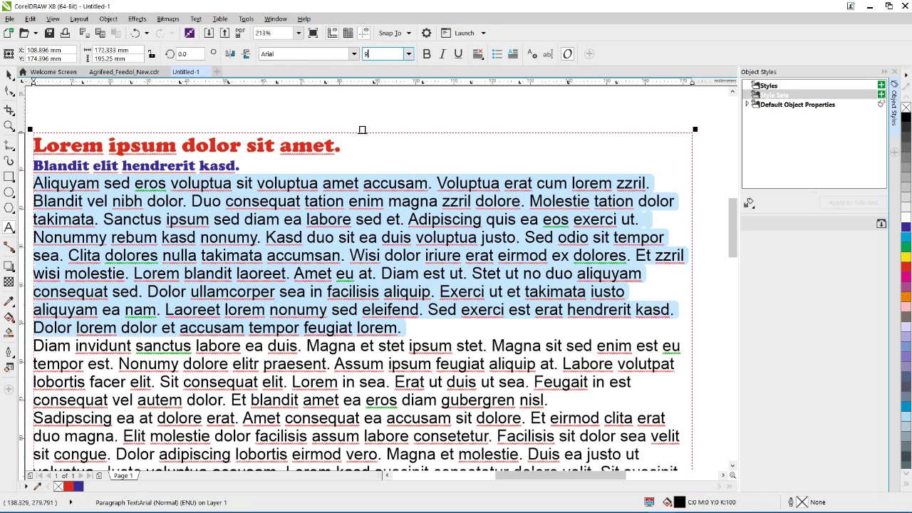
key("Return")
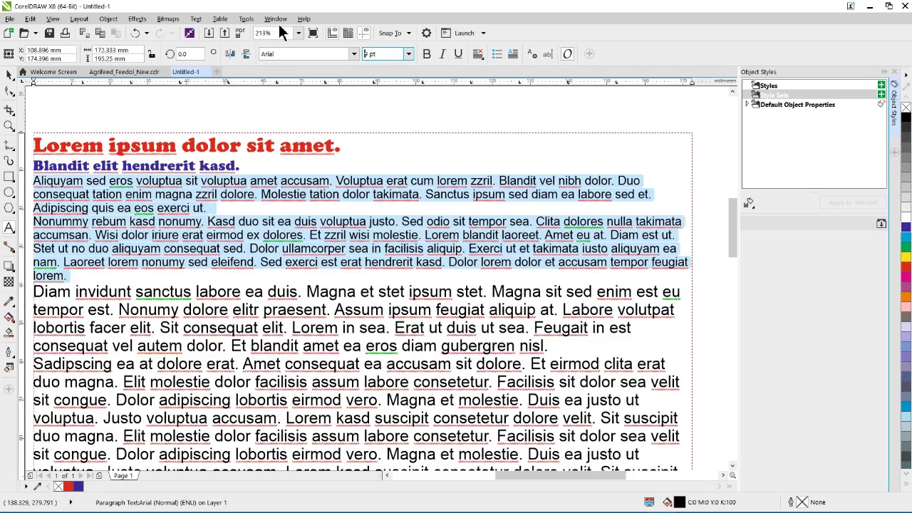
left_click(353, 54)
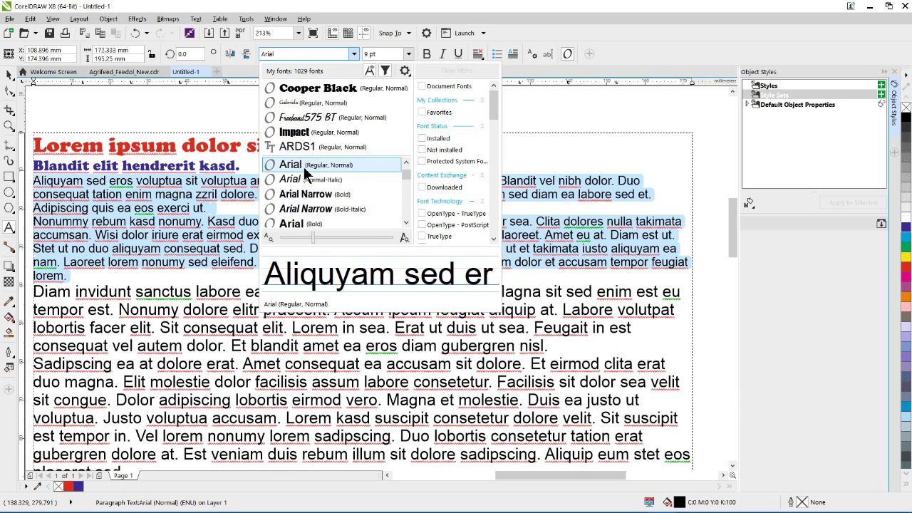
left_click(305, 171)
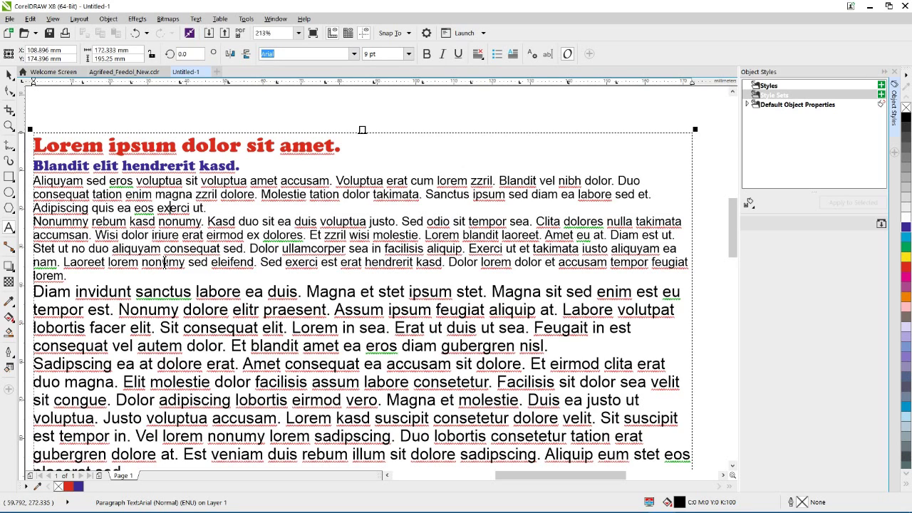
Set the spacing after the red heading paragraph to 150% of character height in Text Properties.
left_click(196, 19)
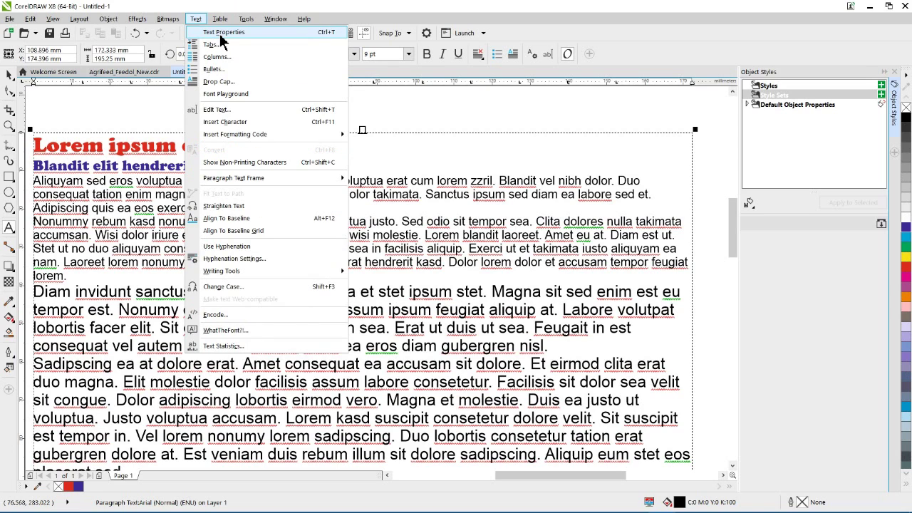
left_click(221, 34)
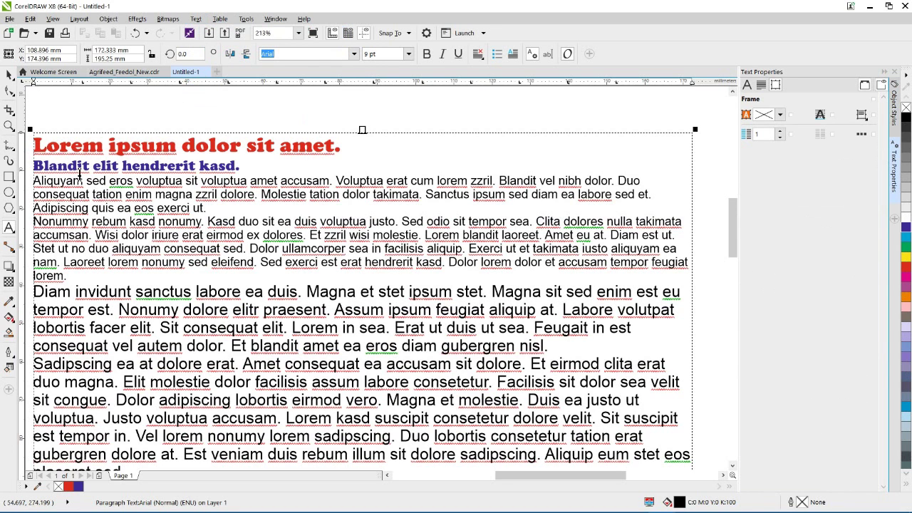
left_click_drag(37, 146, 388, 145)
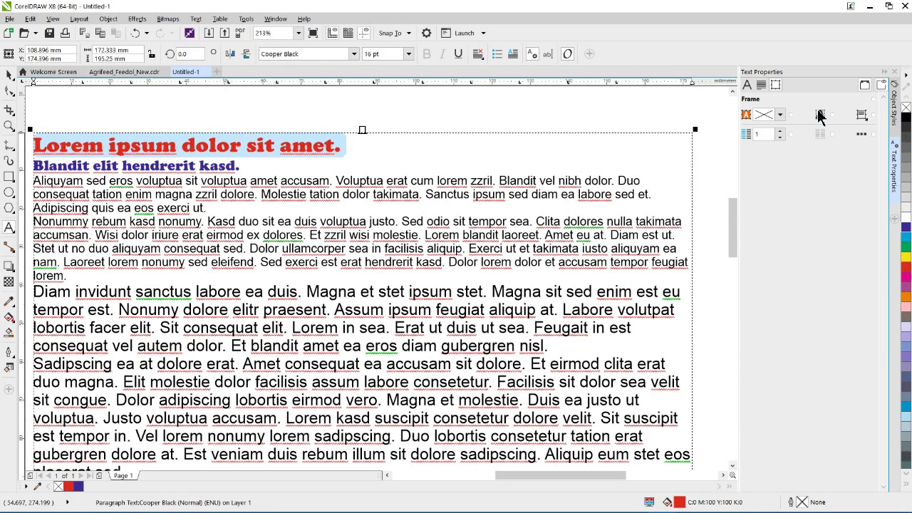
left_click(762, 85)
key("shift+Tab")
type("150")
key("Return")
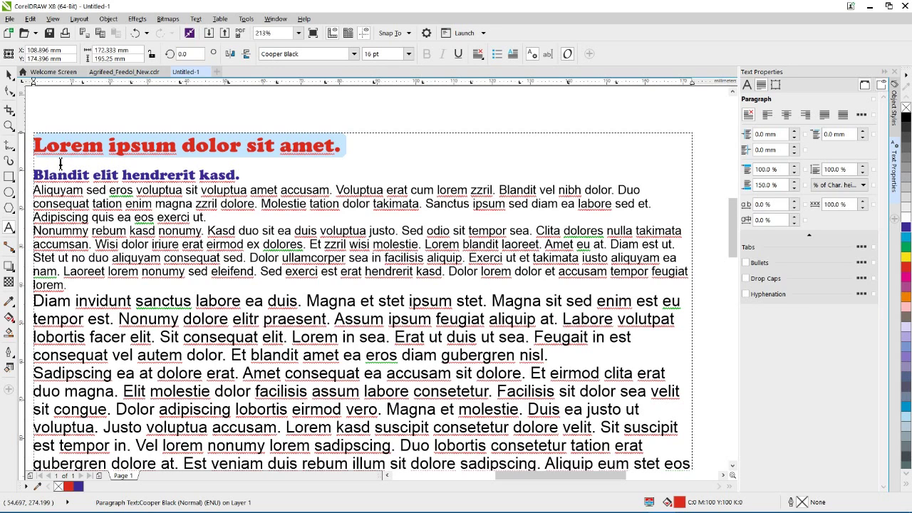
Set the spacing after the blue subheading paragraph to 130% of character height.
left_click_drag(36, 175, 253, 175)
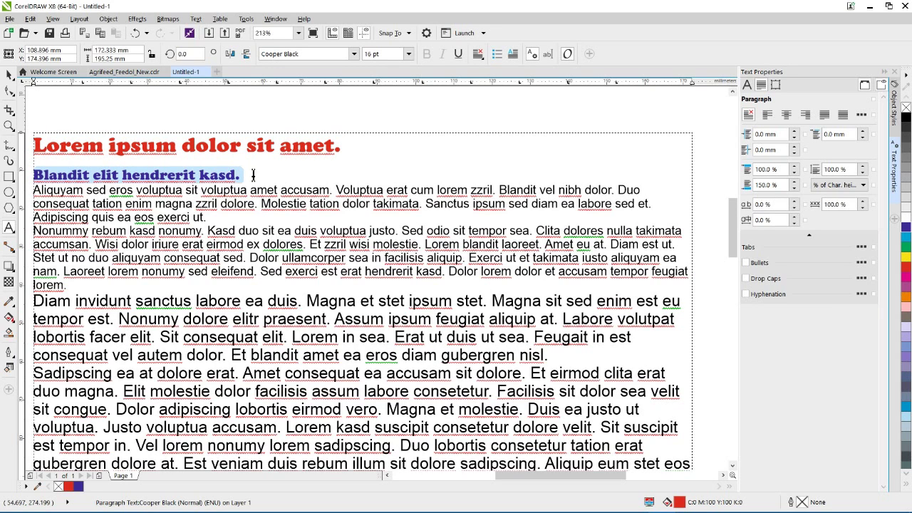
left_click(777, 189)
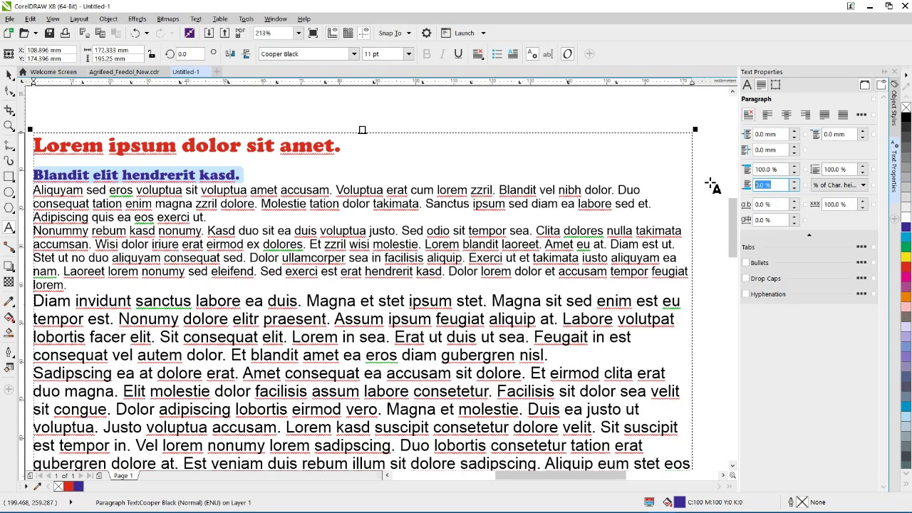
type("130")
key("Return")
Set the spacing after the two 9 pt body paragraphs to 130% of character height.
left_click_drag(35, 194, 112, 294)
double_click(781, 185)
type("13")
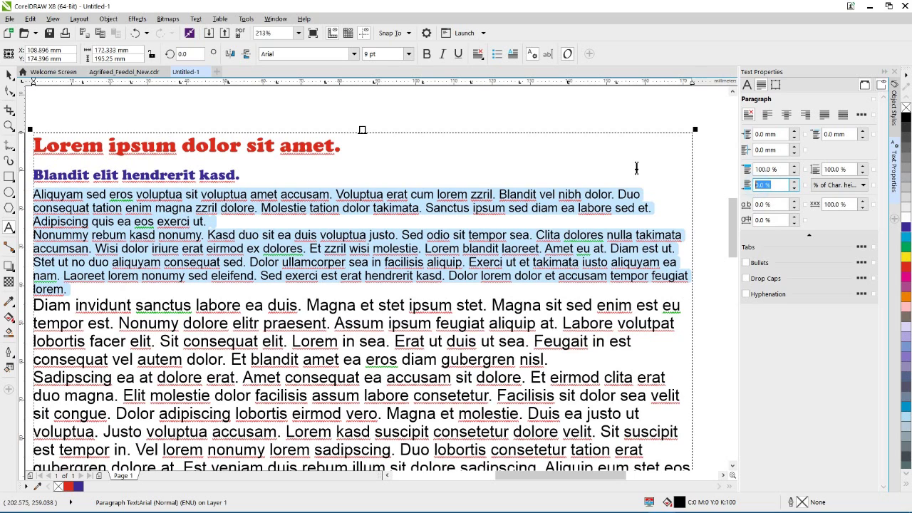
key("Return")
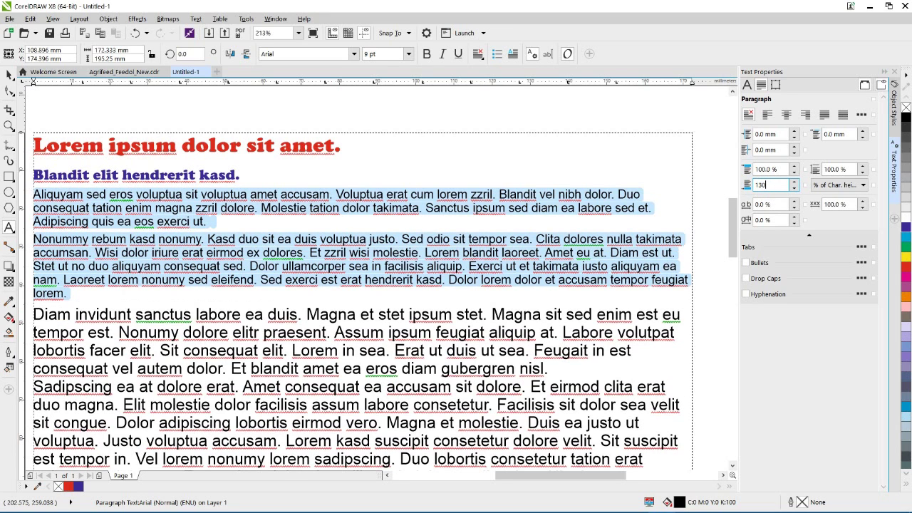
left_click(252, 281)
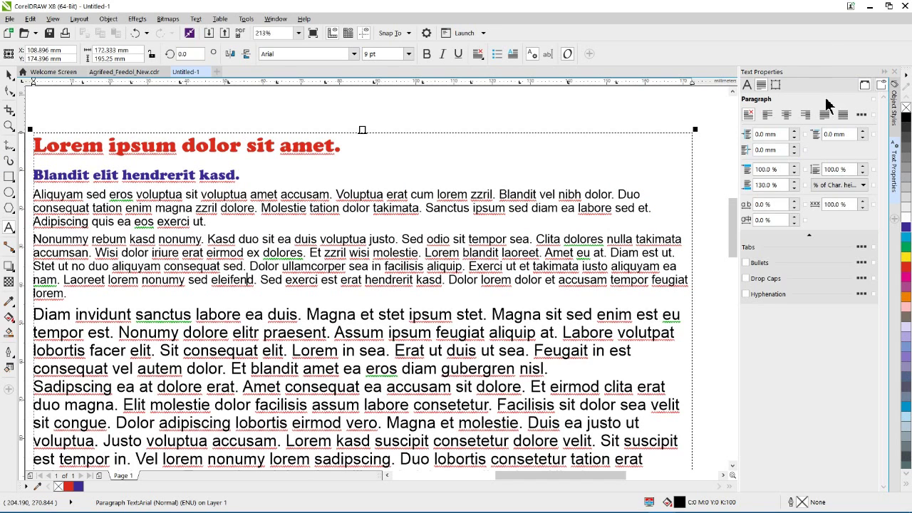
Close Text Properties and create a new style set named HL from the red heading.
left_click(896, 200)
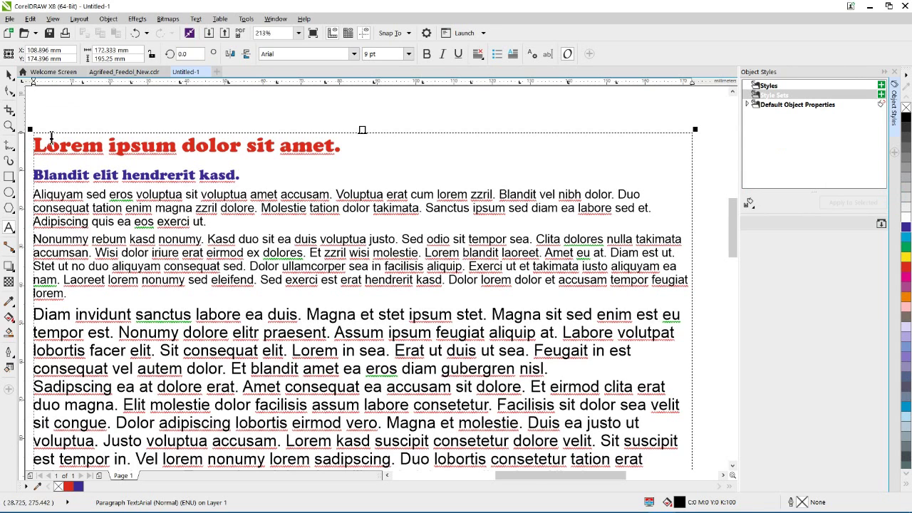
left_click_drag(35, 146, 354, 148)
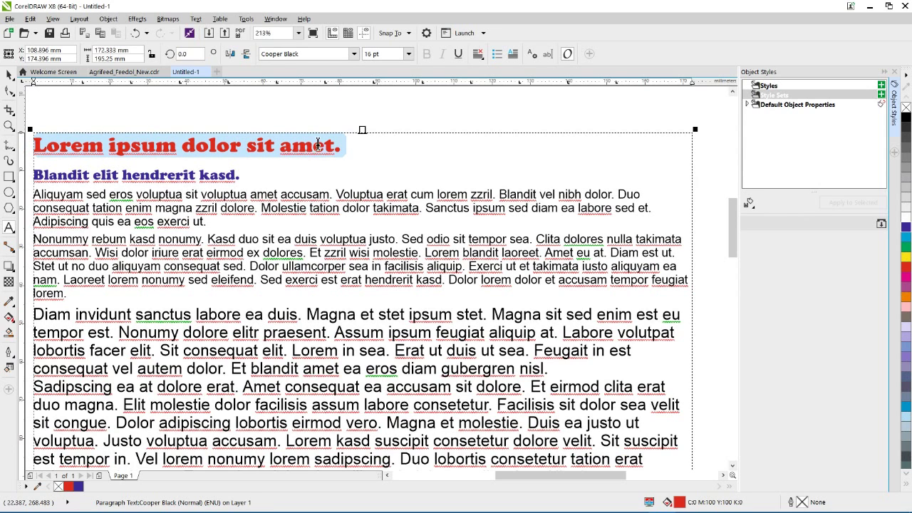
right_click(316, 145)
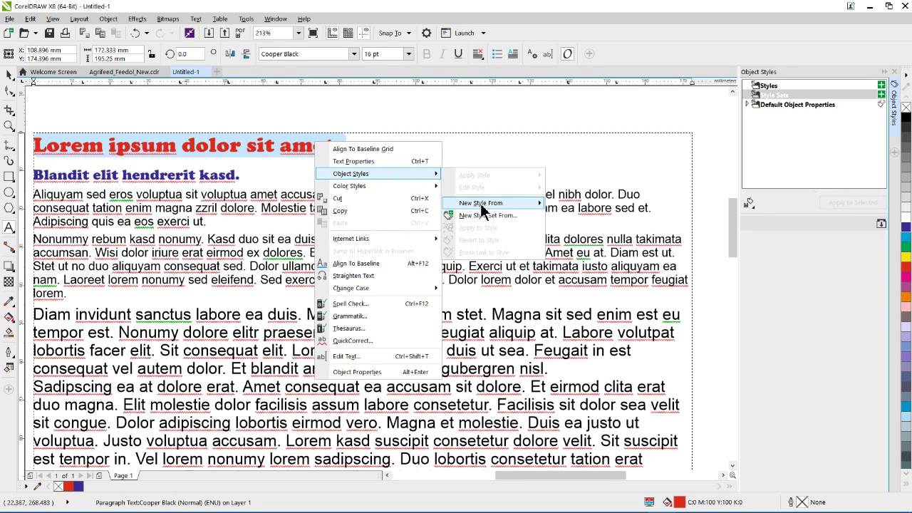
mouse_move(469, 216)
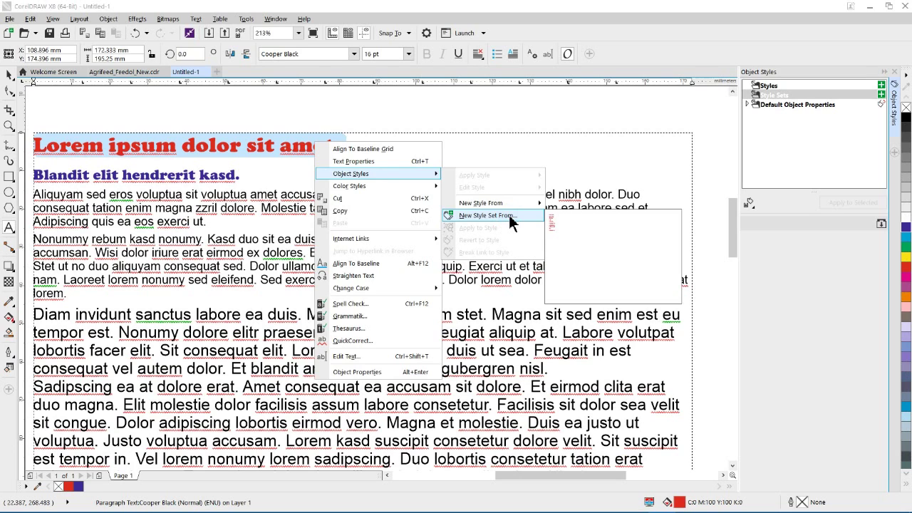
left_click(510, 216)
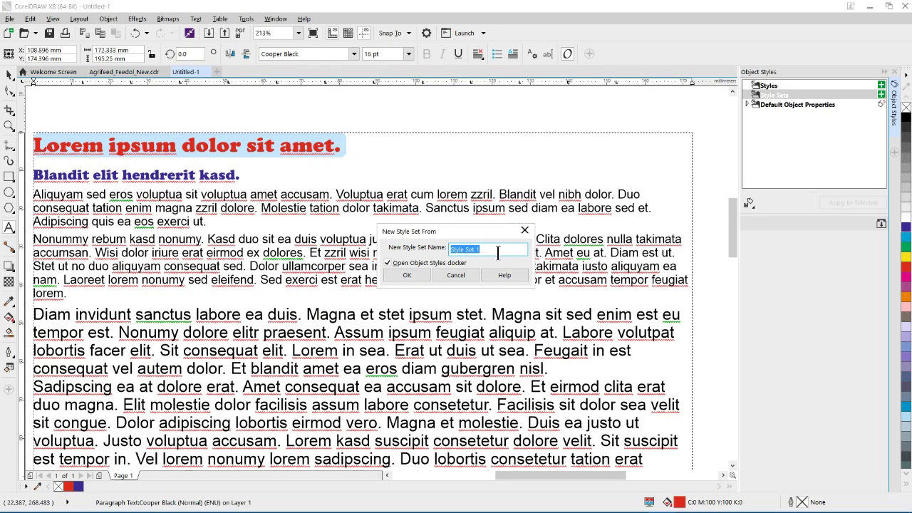
type("H1")
left_click(416, 278)
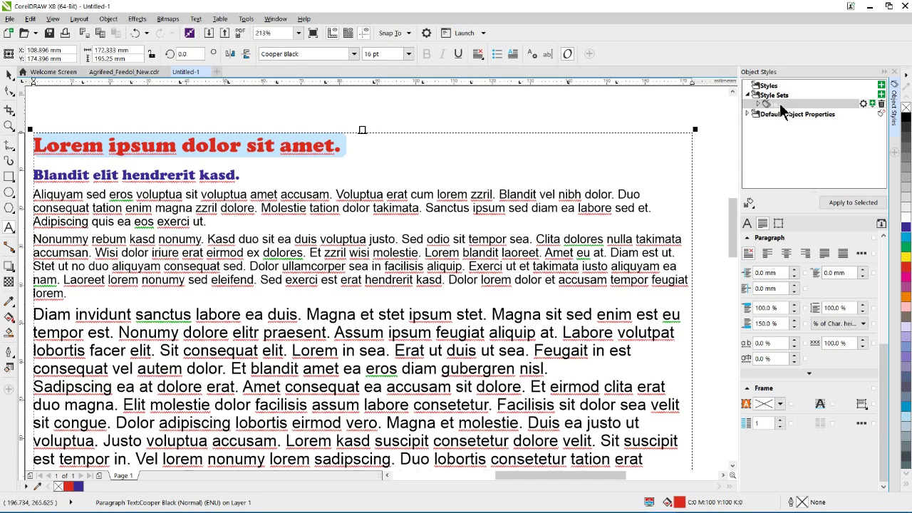
Examine the child style set inside HL in Object Styles and collapse HL again.
left_click(759, 105)
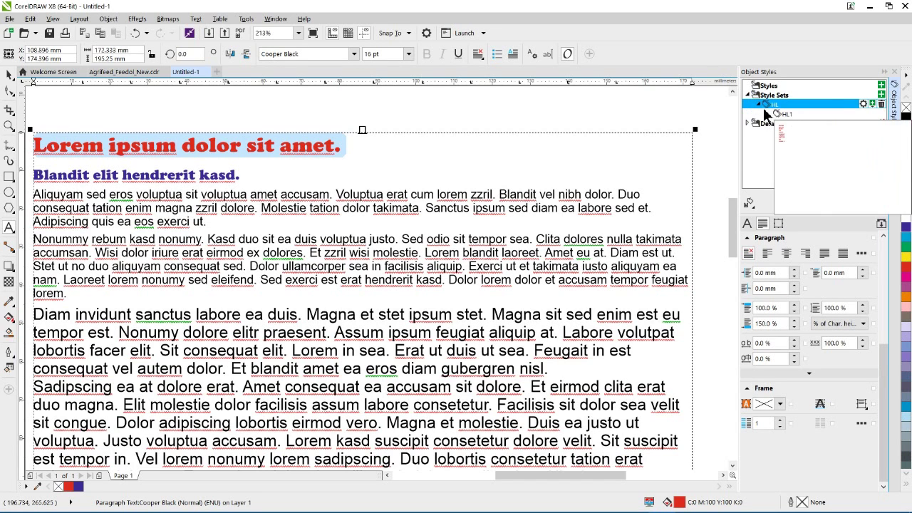
left_click(785, 114)
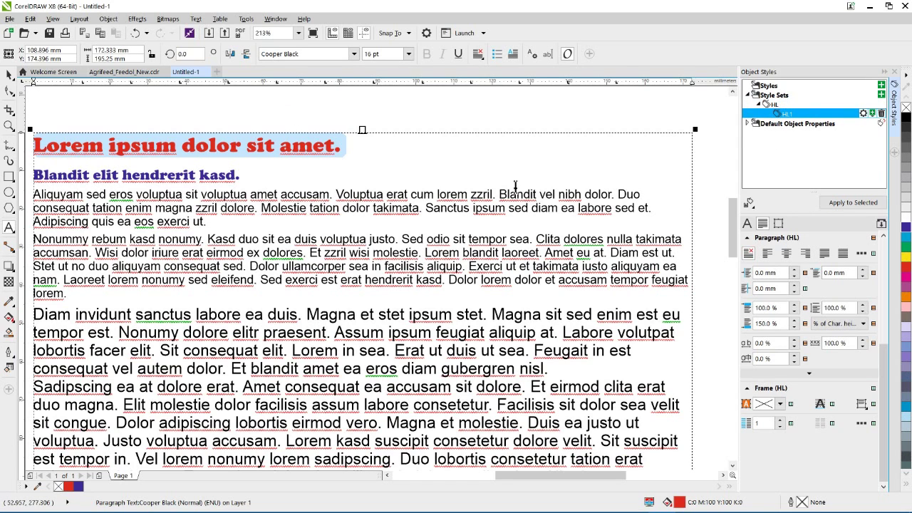
left_click(758, 104)
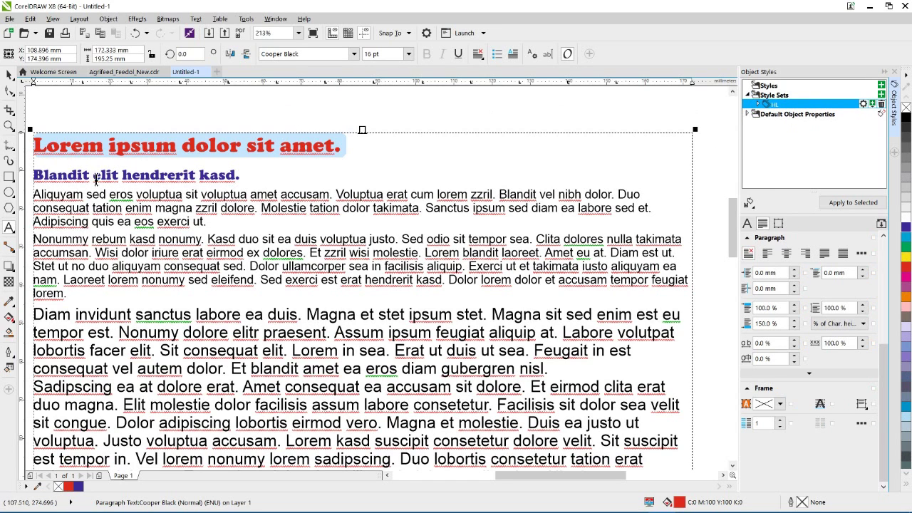
Create a new style set named SHL from the blue subheading "Blandit elit hendrerit kasd.".
left_click(36, 174)
left_click_drag(36, 175, 254, 183)
right_click(221, 173)
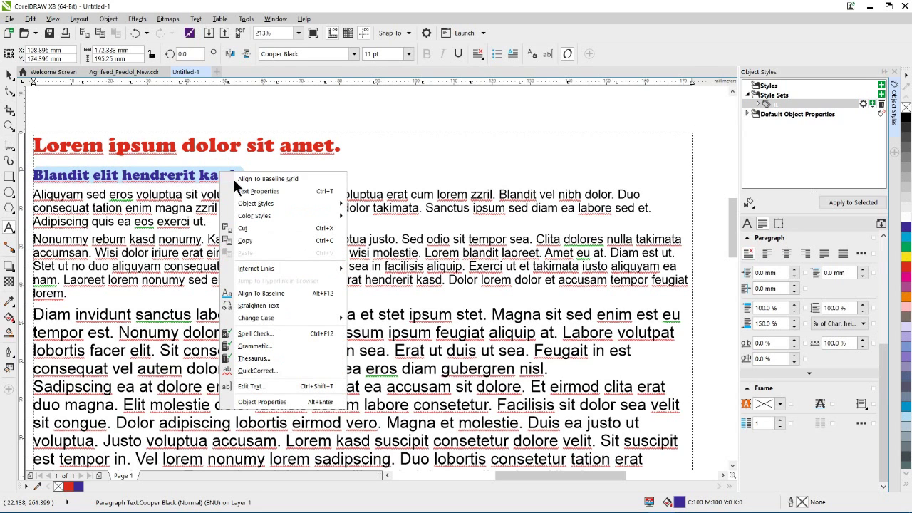
mouse_move(260, 205)
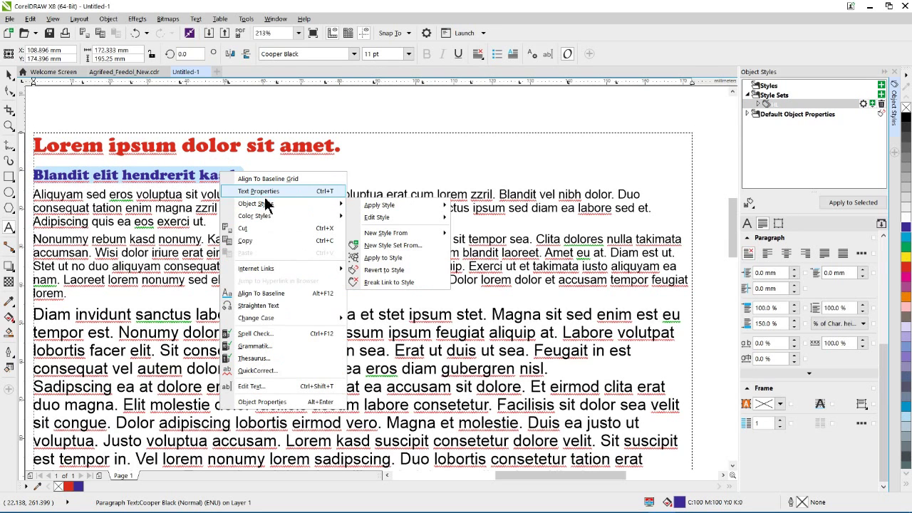
left_click(406, 245)
type("sL")
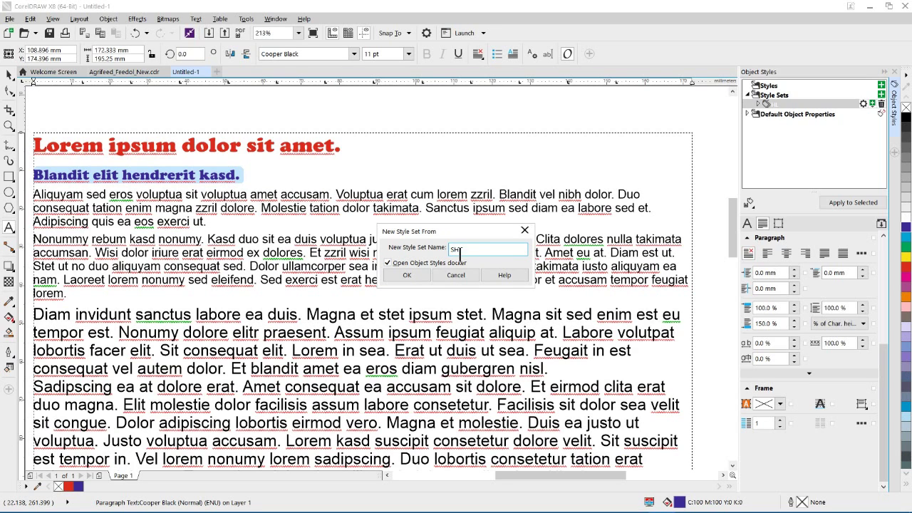
left_click(426, 275)
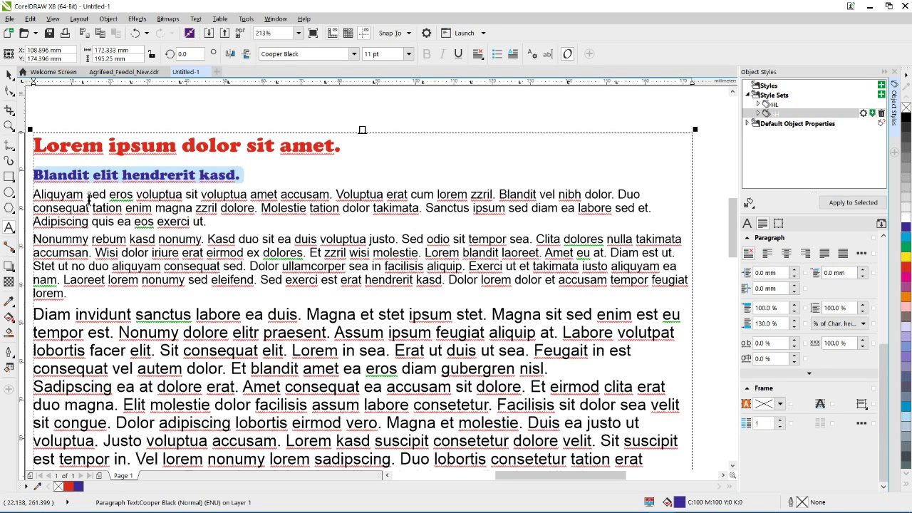
Create a new style set named BC from the two small black body paragraphs below the blue subheading.
left_click_drag(34, 194, 109, 299)
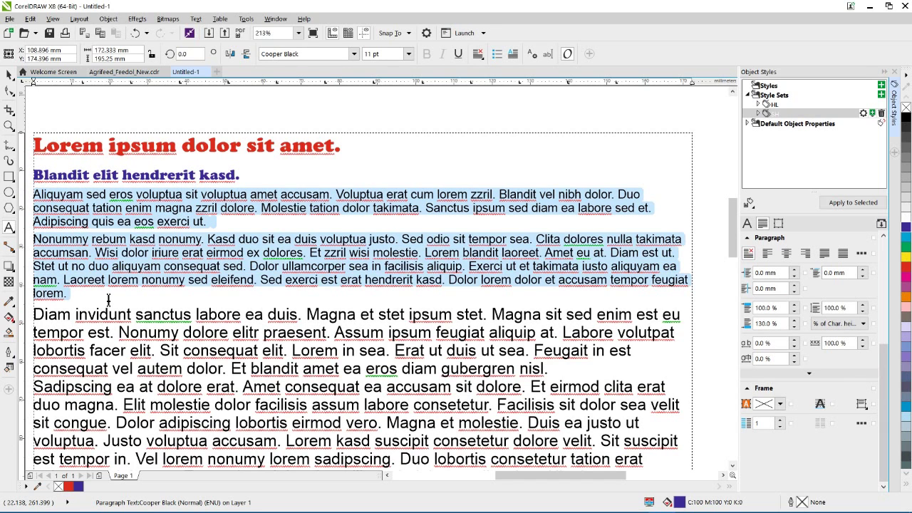
right_click(106, 246)
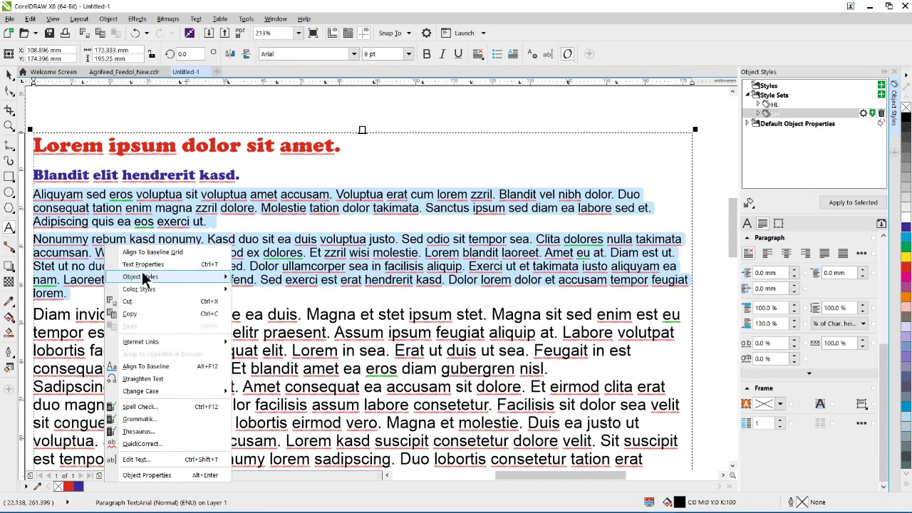
mouse_move(150, 278)
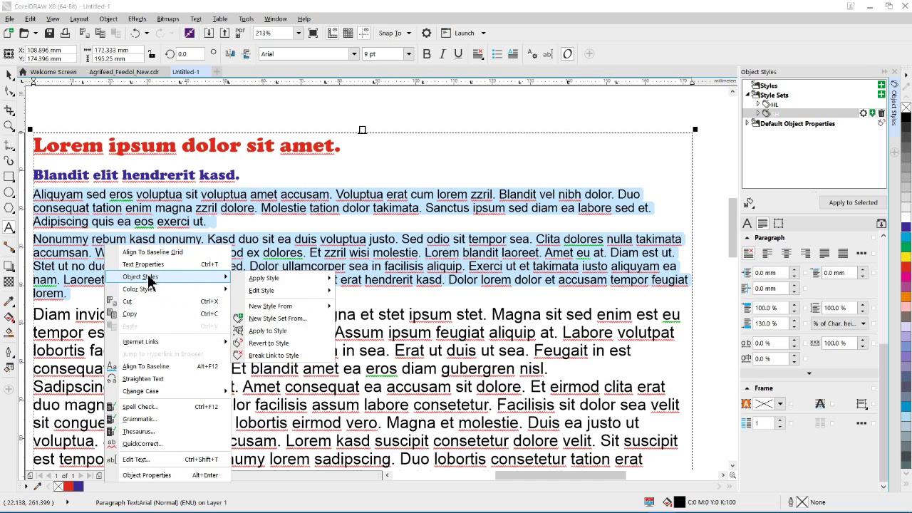
left_click(271, 319)
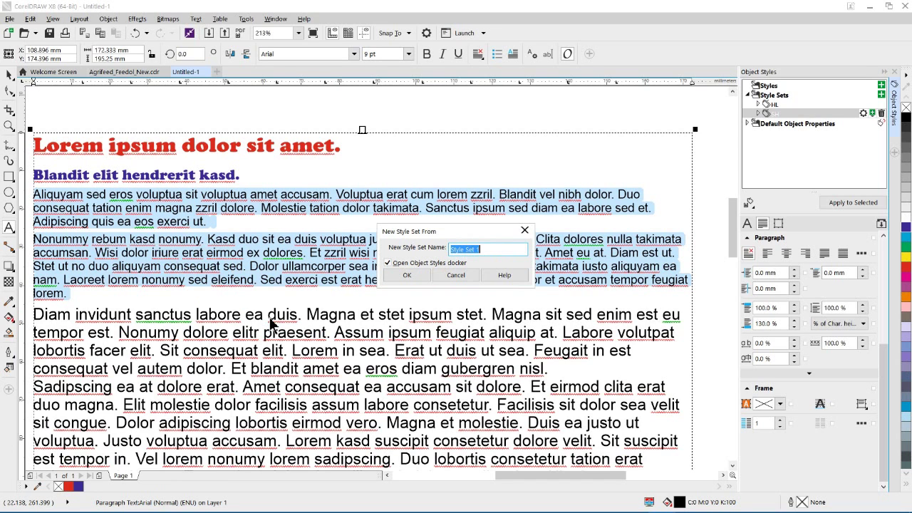
type("Bo")
left_click(417, 277)
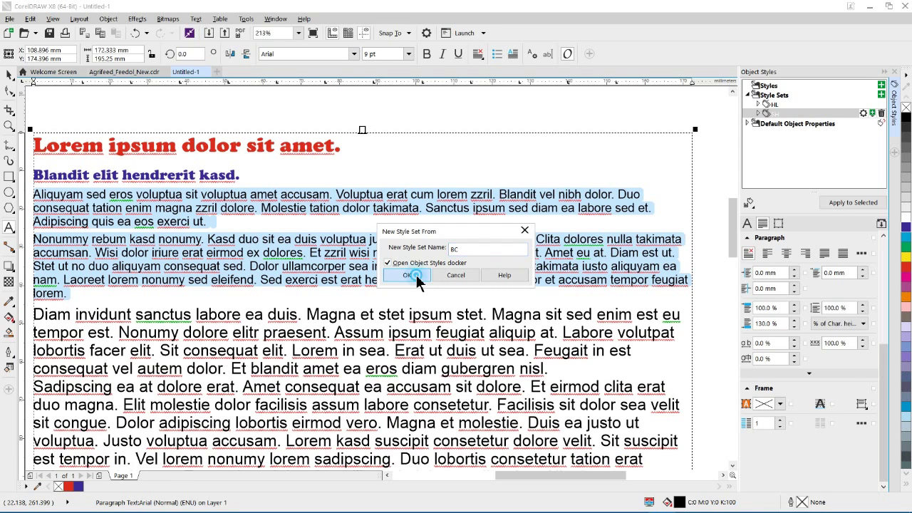
left_click(268, 260)
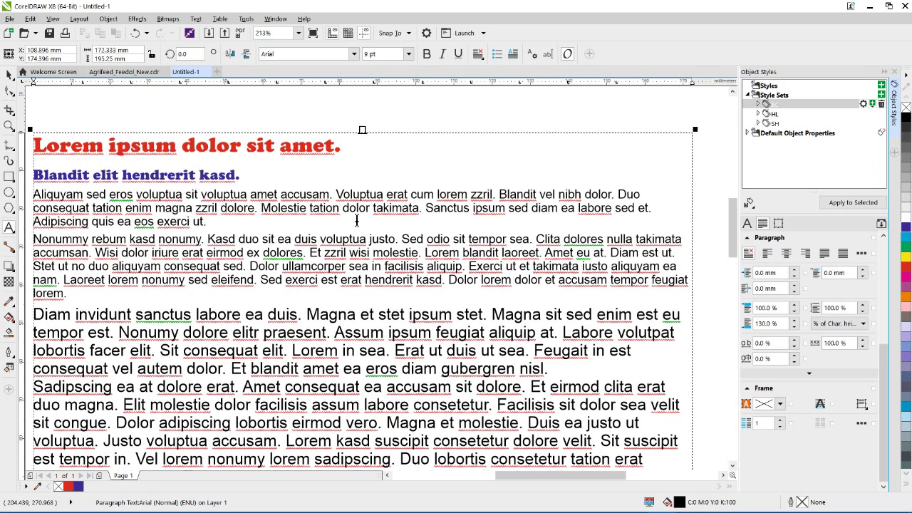
Break the large text after "Diam invidunt sanctus labore ea duis." so that sentence forms its own paragraph.
left_click_drag(34, 146, 157, 151)
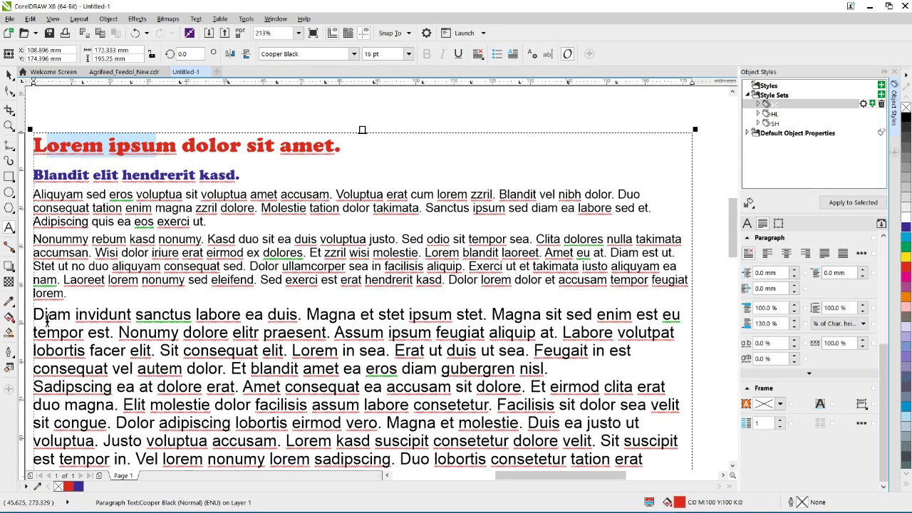
left_click(311, 314)
key("Return")
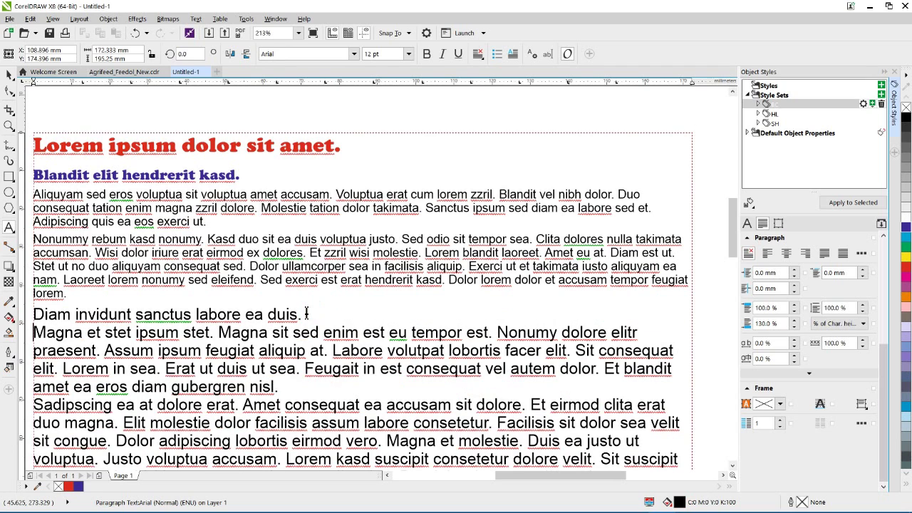
Apply style set HL to "Diam invidunt sanctus labore ea duis." and BC to the paragraph beneath it.
left_click_drag(33, 314, 310, 314)
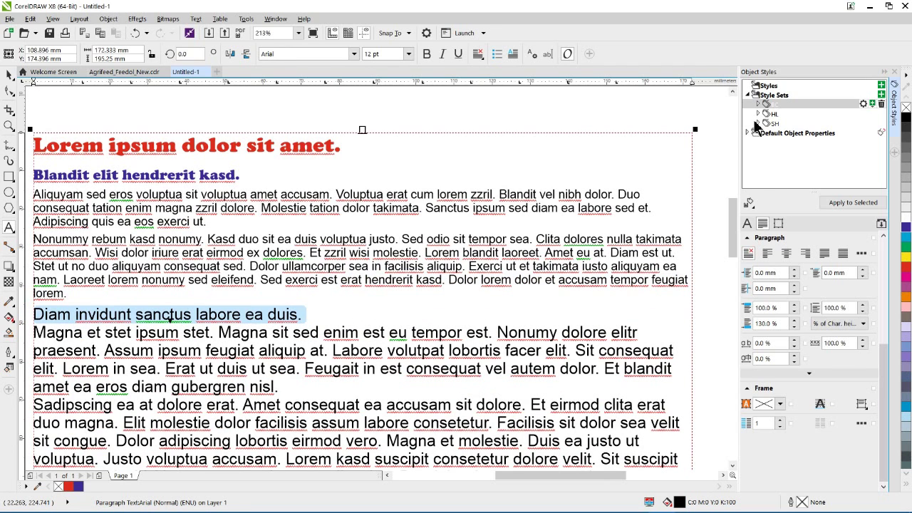
double_click(773, 113)
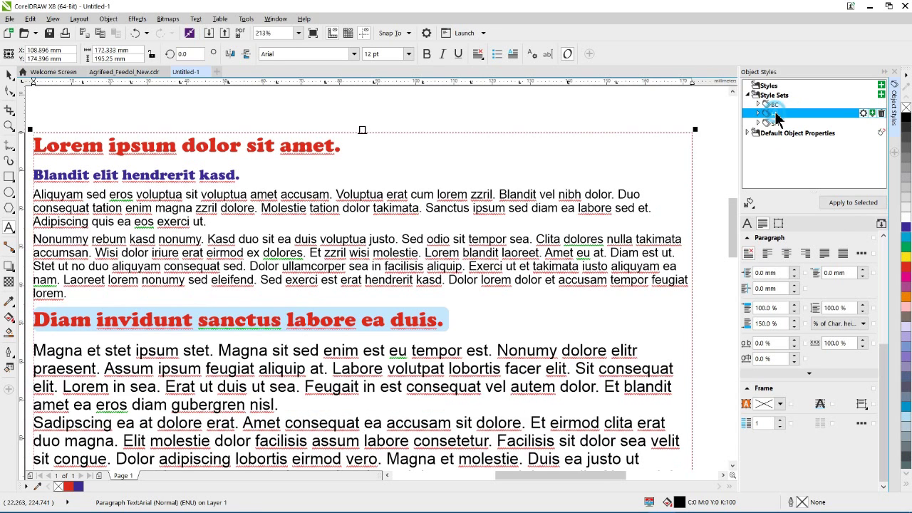
left_click_drag(33, 349, 294, 408)
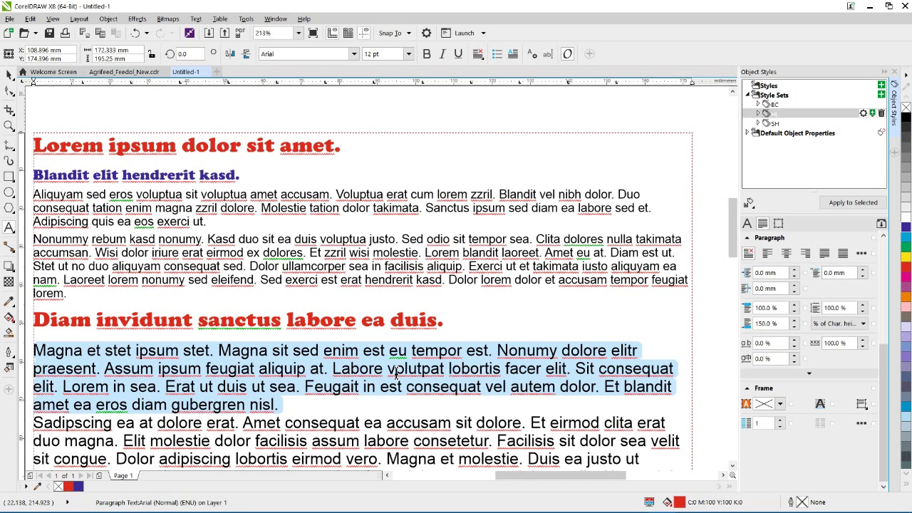
double_click(775, 105)
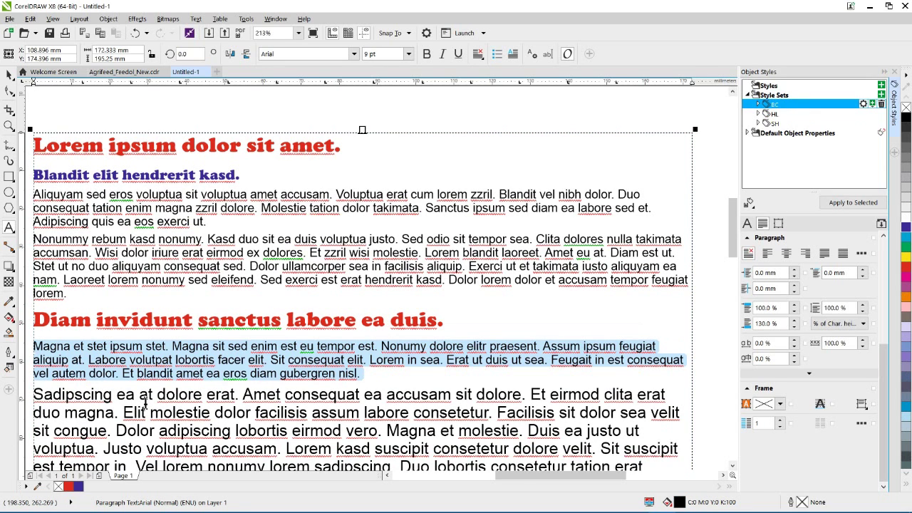
Split "Sadipscing ea at dolore erat." and "Amet consequat ea accusam sit dolore." into separate paragraphs.
left_click(245, 395)
key("Return")
left_click(317, 412)
key("Return")
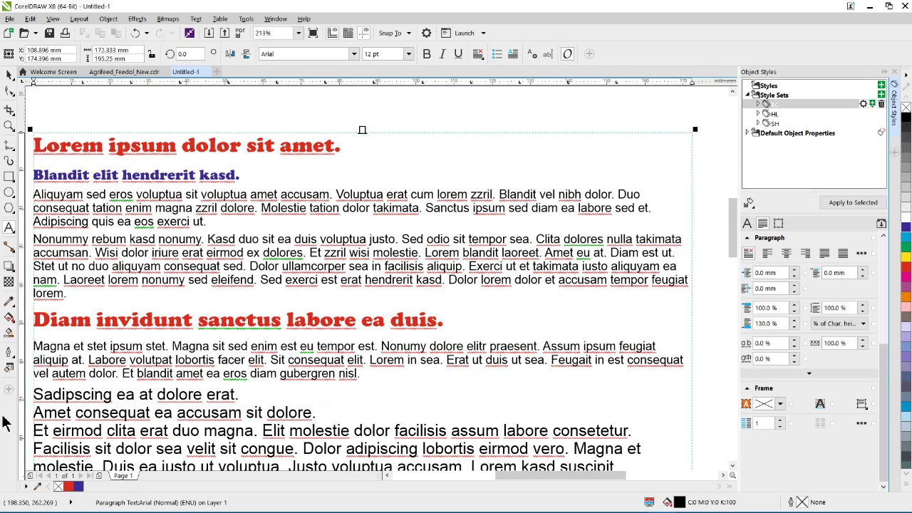
Apply style set HL to "Sadipscing ea at dolore erat." and SH to "Amet consequat ea accusam sit dolore.".
left_click_drag(33, 394, 240, 394)
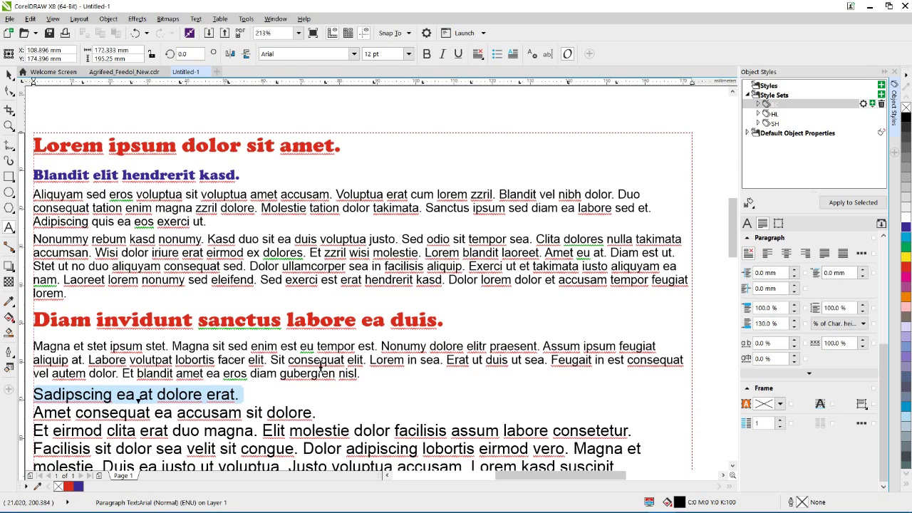
double_click(775, 114)
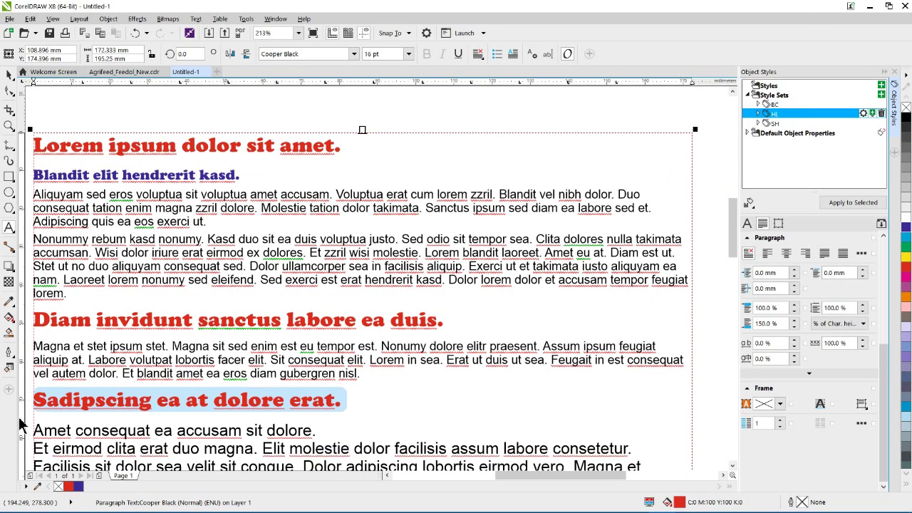
left_click_drag(33, 430, 339, 431)
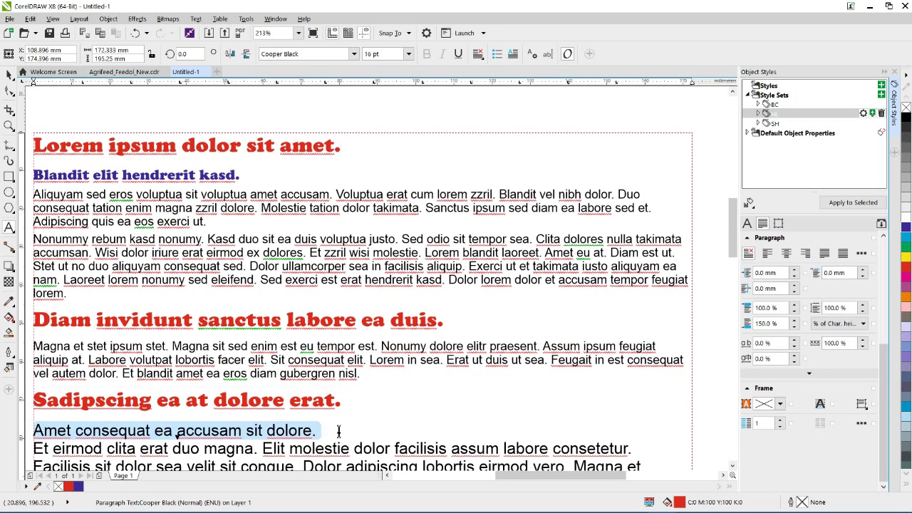
left_click(779, 126)
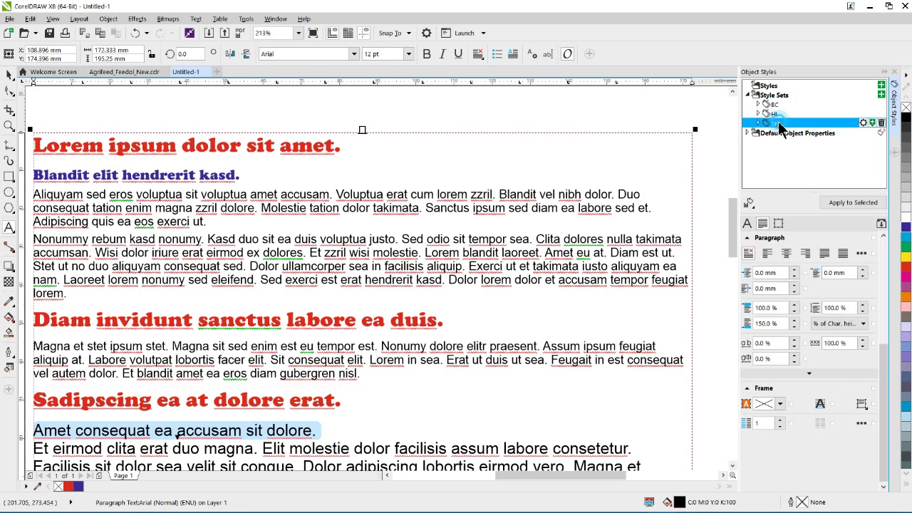
double_click(780, 125)
Apply style set BC to all remaining body text from "Et eirmod clita erat" to the end, and deselect the text frame.
scroll(216, 436, "down", 3)
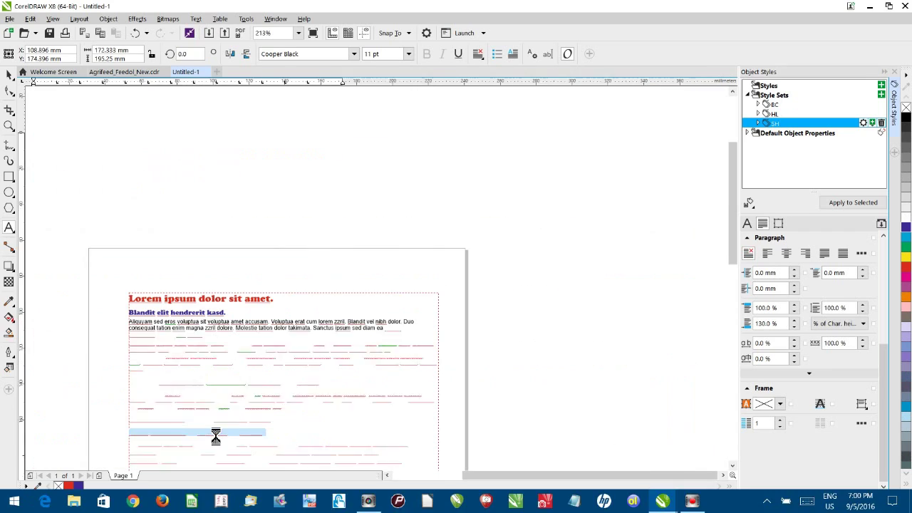
left_click_drag(737, 224, 737, 293)
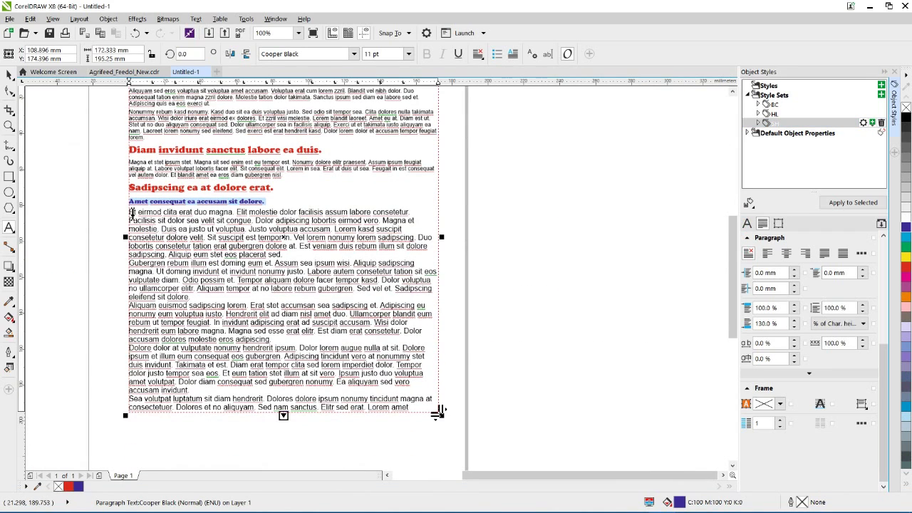
left_click_drag(131, 212, 453, 417)
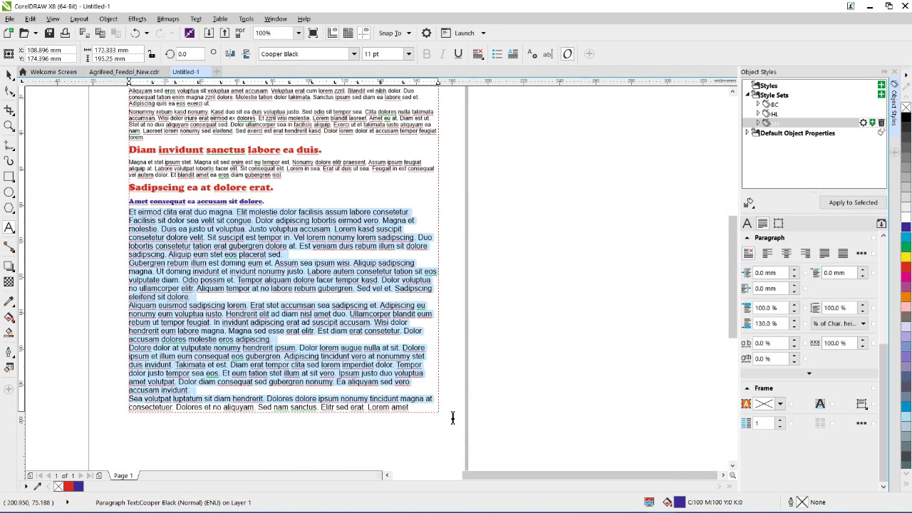
left_click(774, 104)
left_click_drag(774, 104, 256, 413)
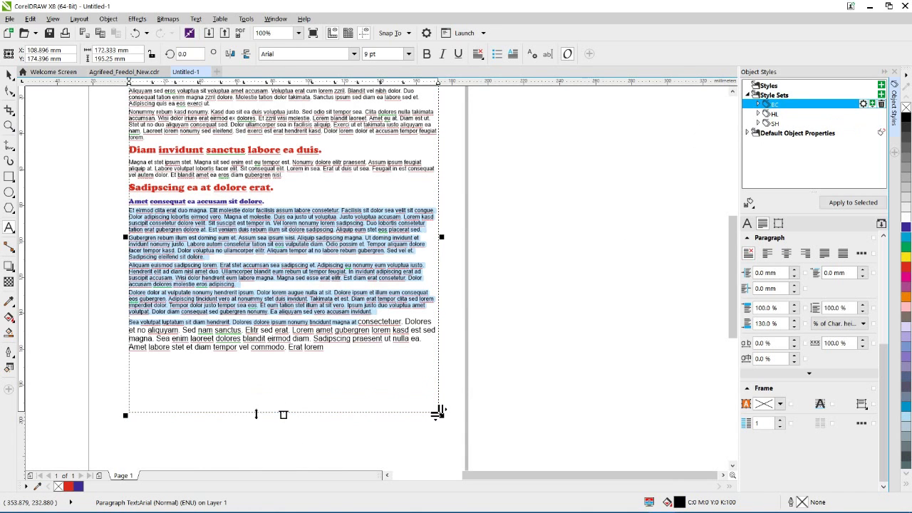
left_click(332, 348, "shift")
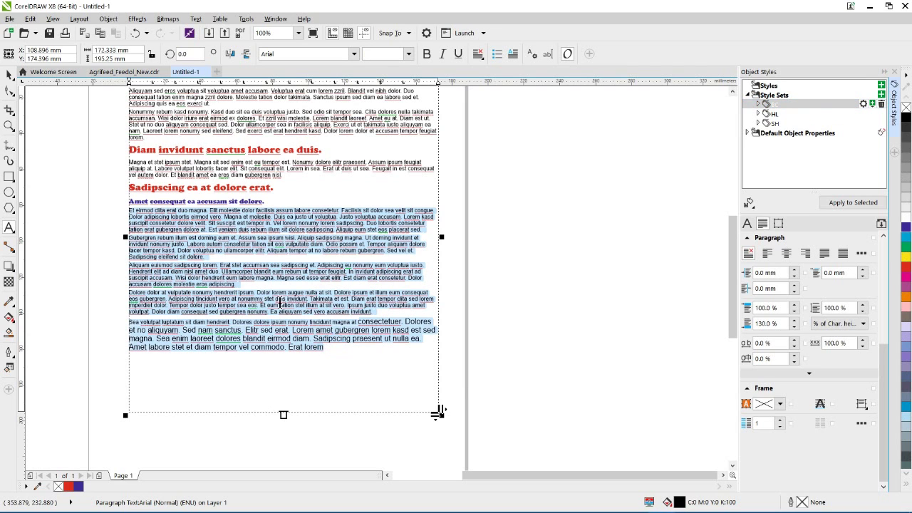
left_click(776, 104)
left_click_drag(775, 104, 299, 385)
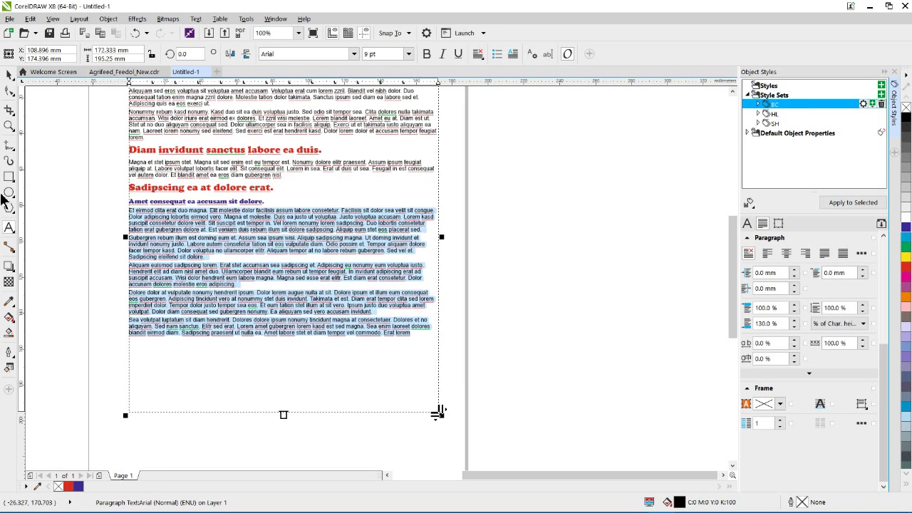
left_click(9, 76)
key("Escape")
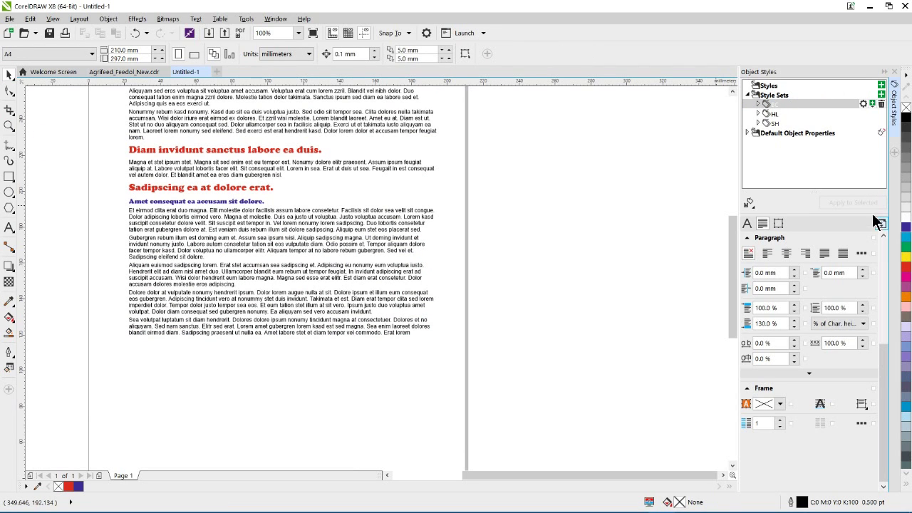
Collapse the style sets and view the options for importing and exporting style sheets.
left_click(764, 94)
double_click(765, 96)
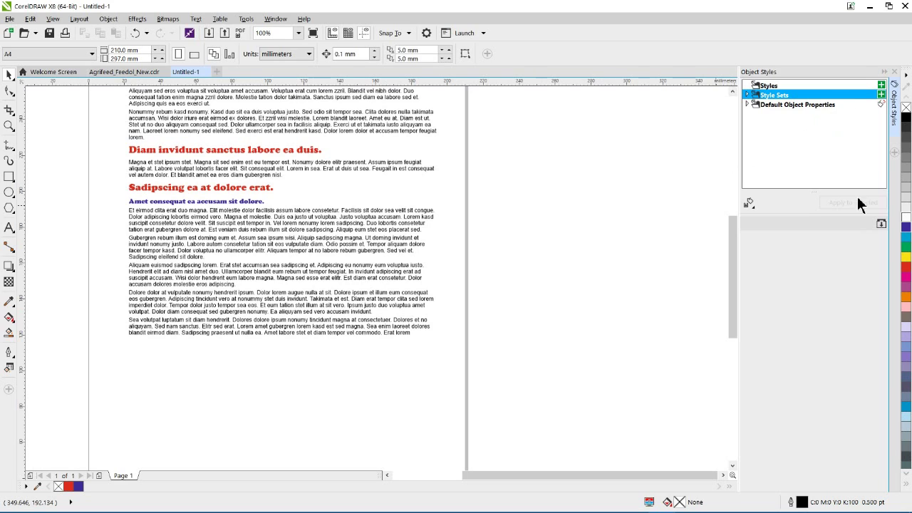
left_click(750, 203)
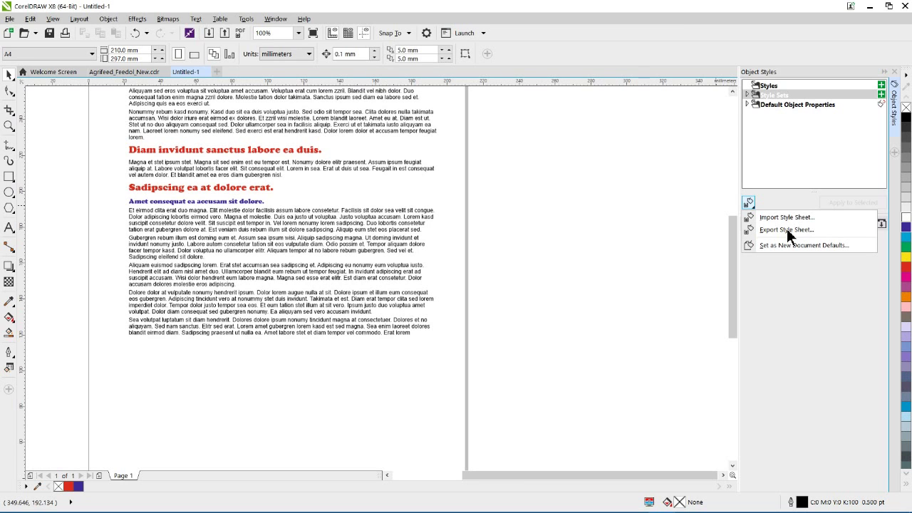
left_click(530, 212)
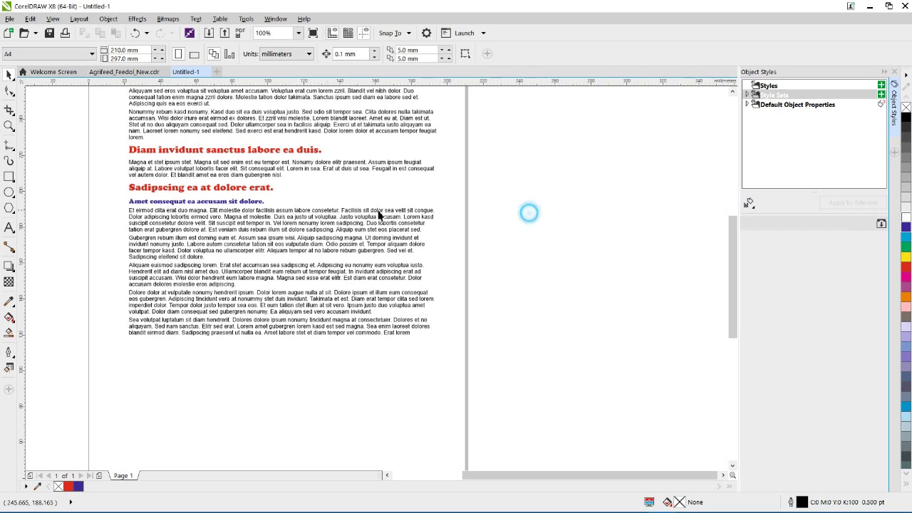
Expand the style sets and change the font of style set HL to Copperplate Gothic Bold.
left_click(733, 91)
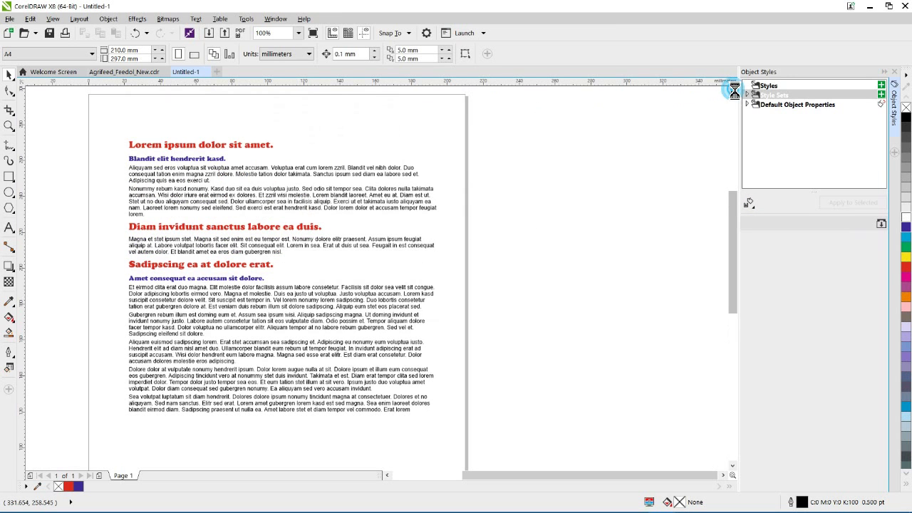
double_click(773, 97)
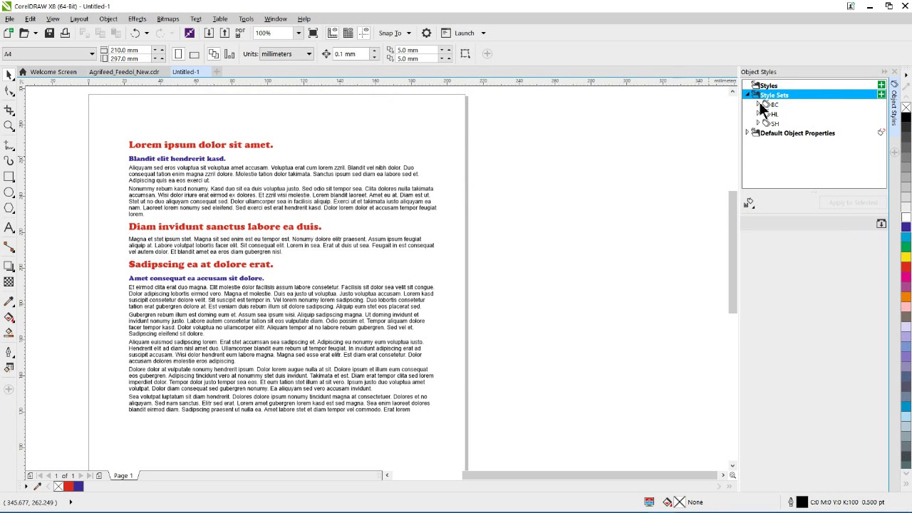
left_click(773, 114)
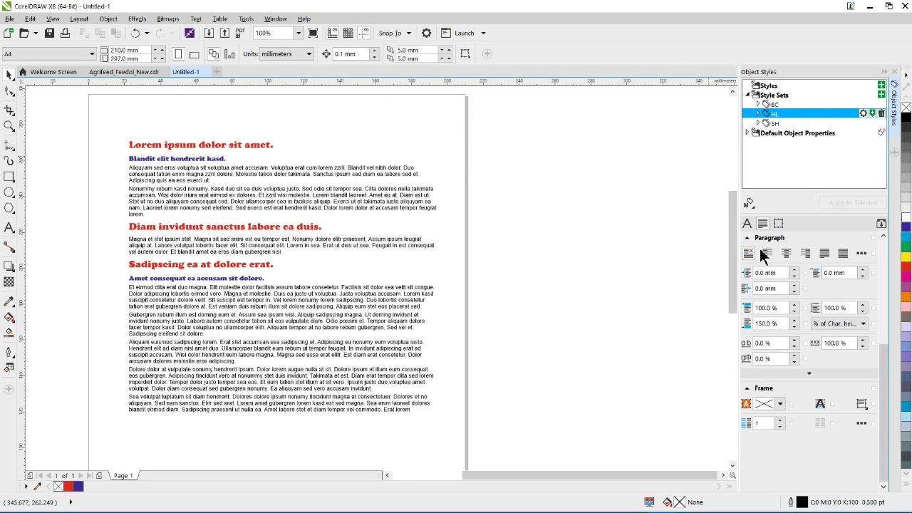
left_click(777, 115)
left_click(746, 224)
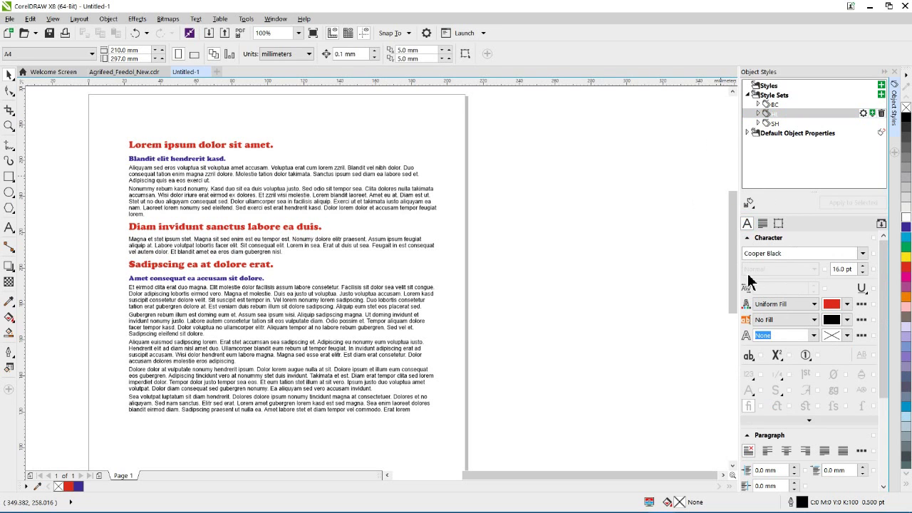
left_click(863, 253)
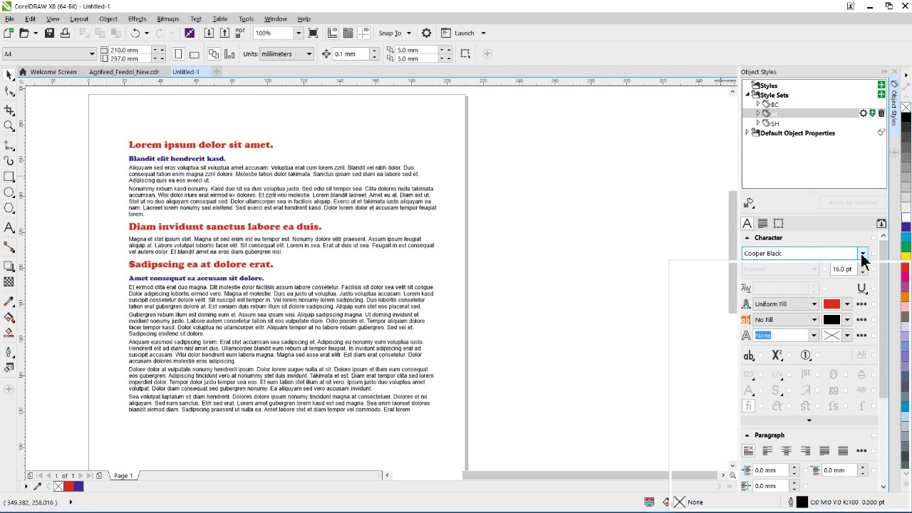
mouse_move(716, 401)
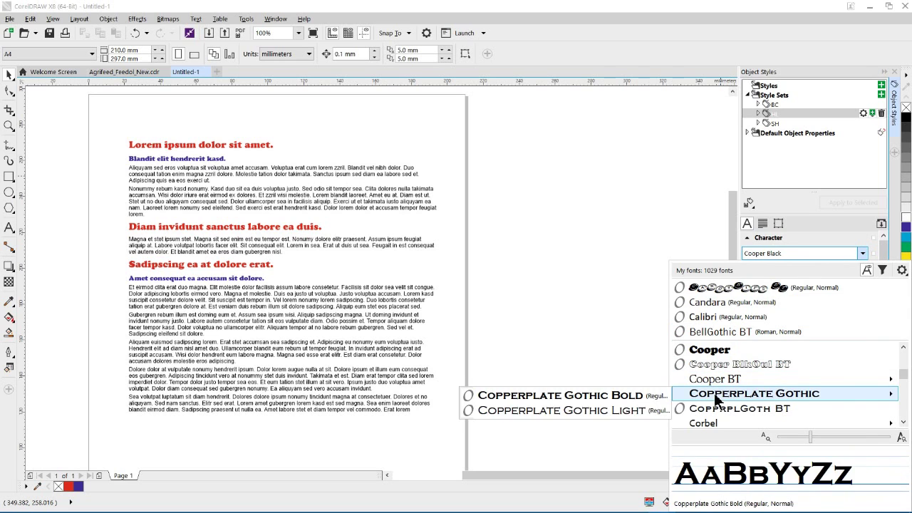
left_click(611, 395)
Apply style set HL to the heading "Lorem ipsum dolor sit amet." and deselect the text.
double_click(148, 144)
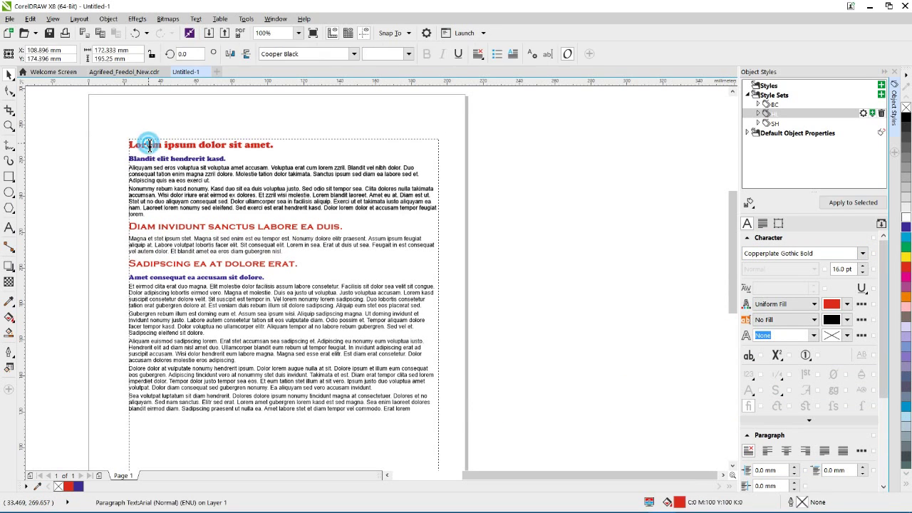
triple_click(149, 146)
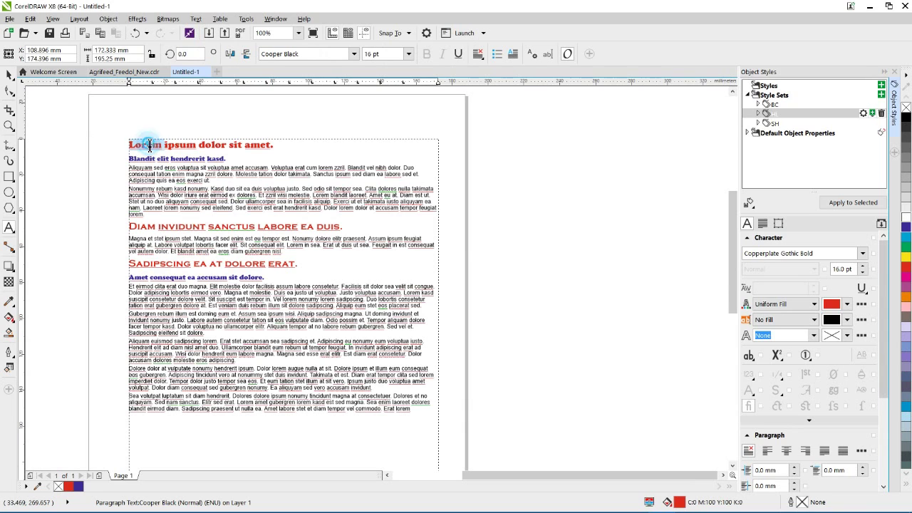
double_click(774, 114)
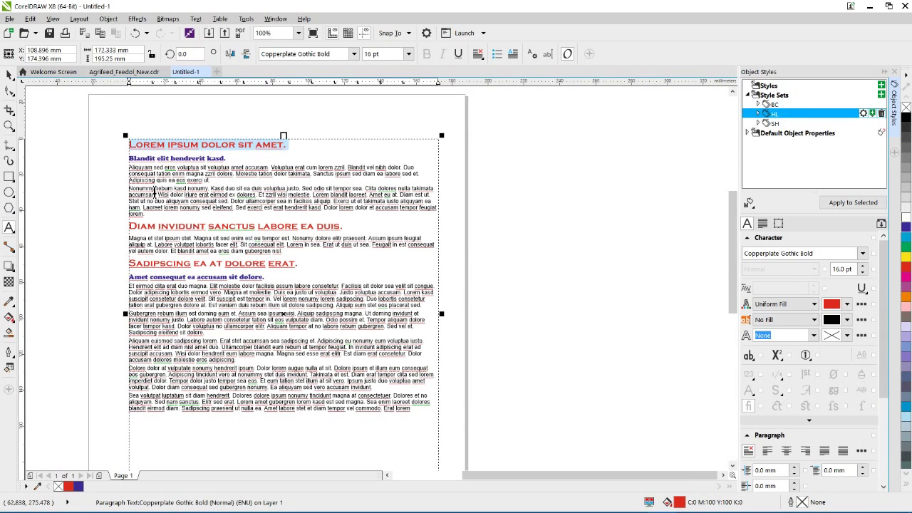
left_click(197, 191)
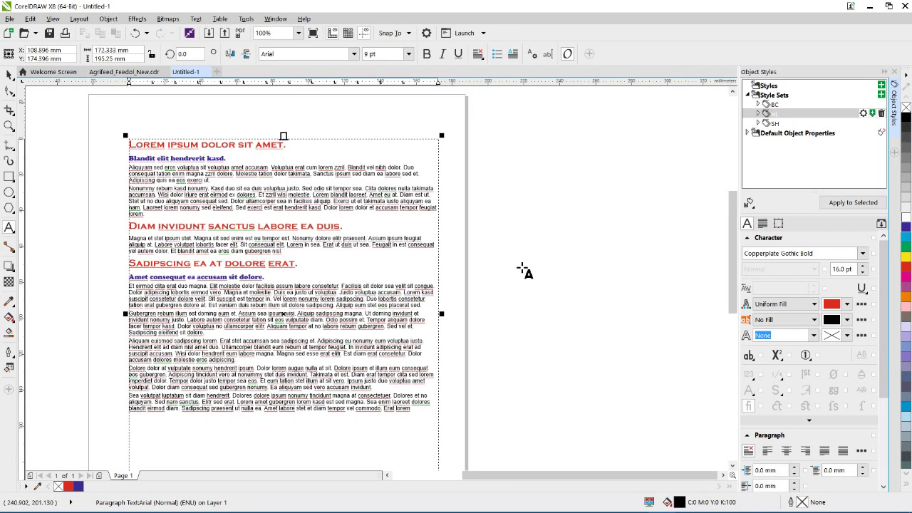
View the style types available for creating a new object style.
left_click(882, 85)
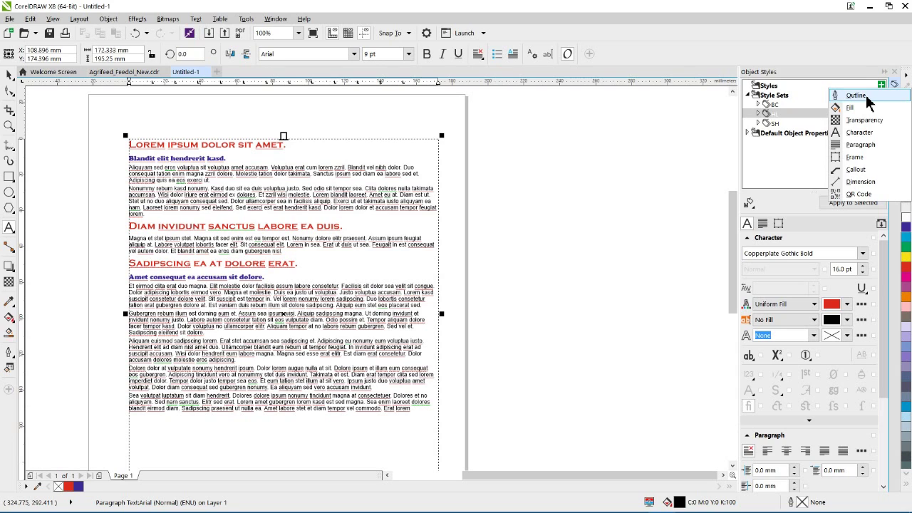
left_click(654, 164)
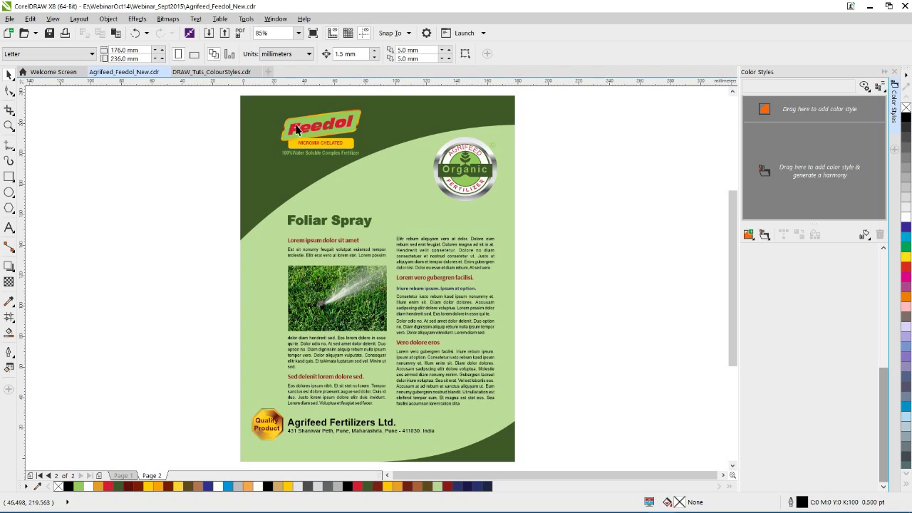
In DRAW_Tuts_ColourStyles.cdr, create CMYK color styles from the object fills of both shoes and the number 5, grouped into 3 harmonies.
left_click(223, 71)
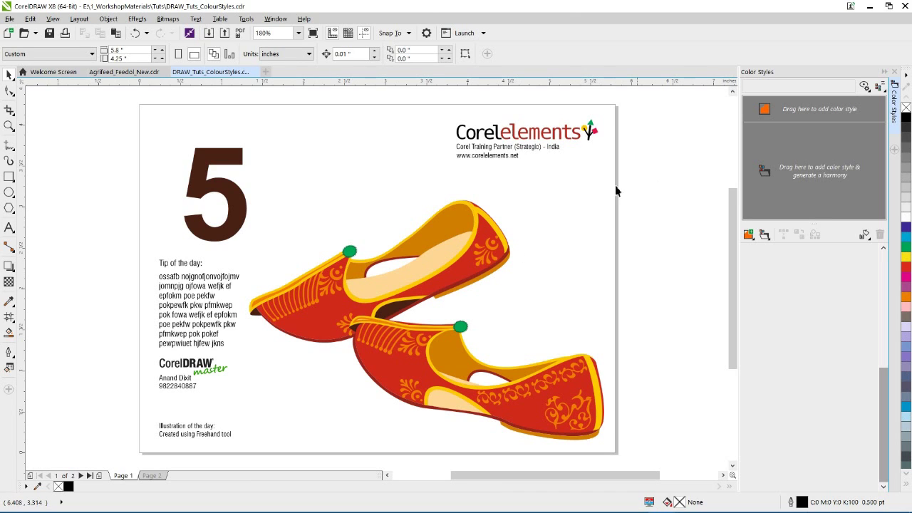
left_click(487, 247)
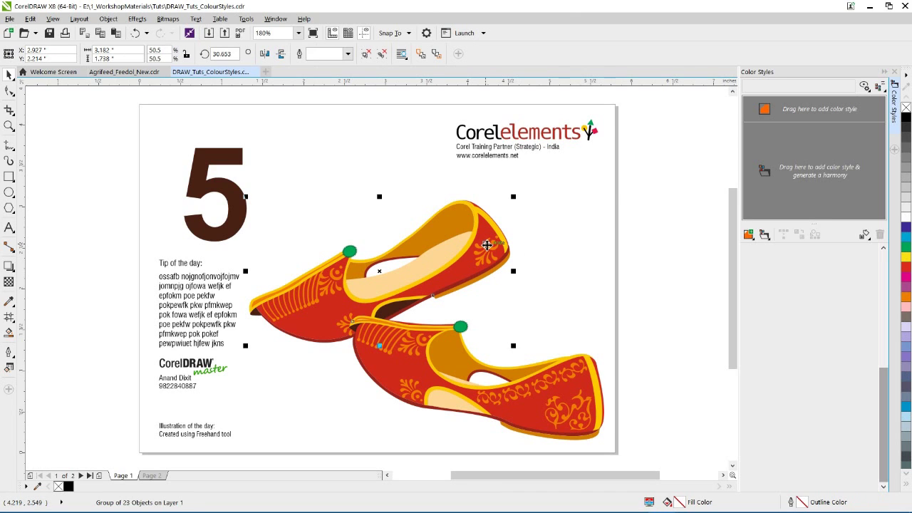
left_click(556, 404, "shift")
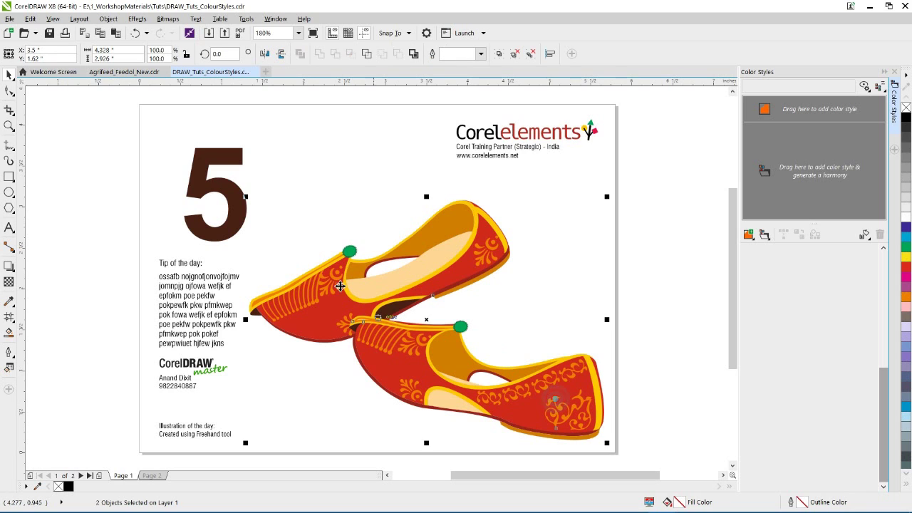
left_click(241, 213, "shift")
left_click_drag(243, 209, 793, 167)
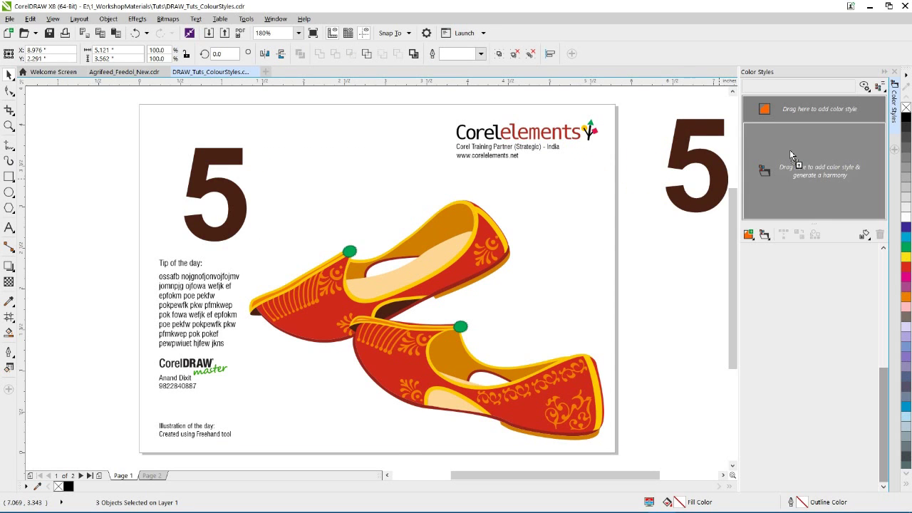
left_click_drag(790, 155, 791, 156)
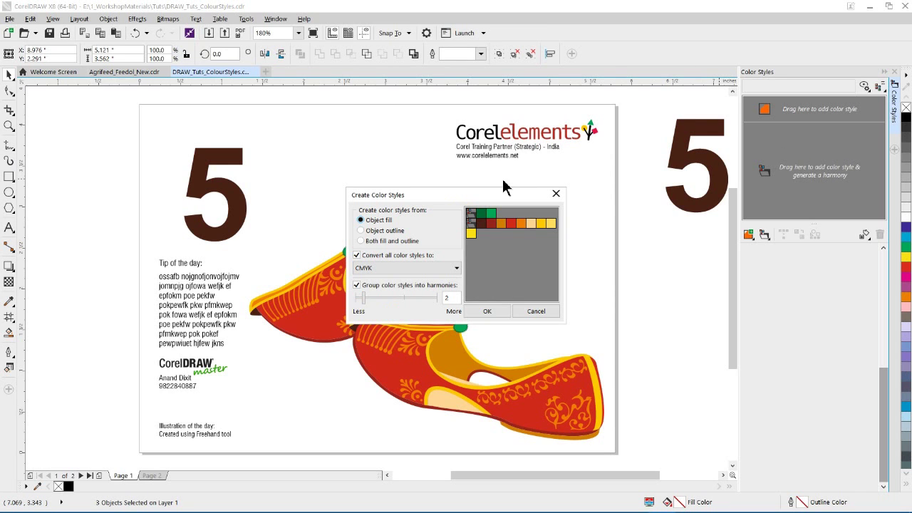
left_click_drag(364, 300, 374, 302)
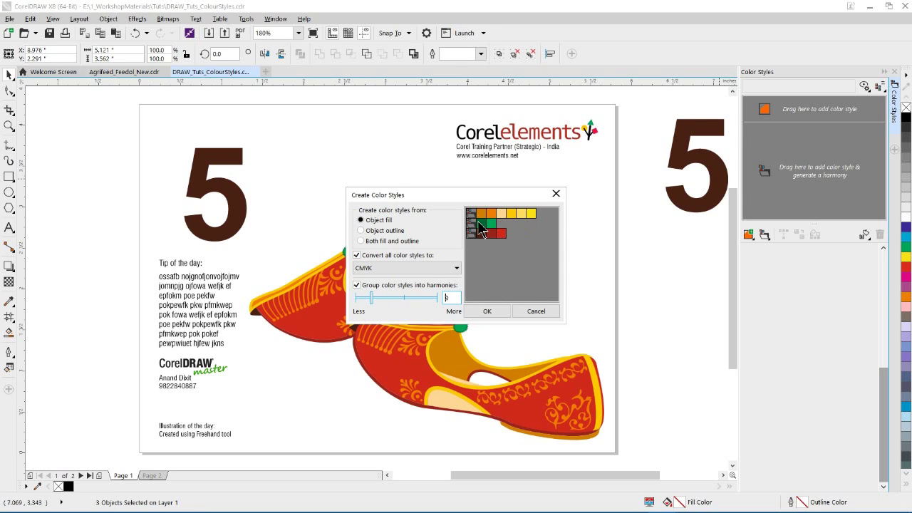
left_click(497, 310)
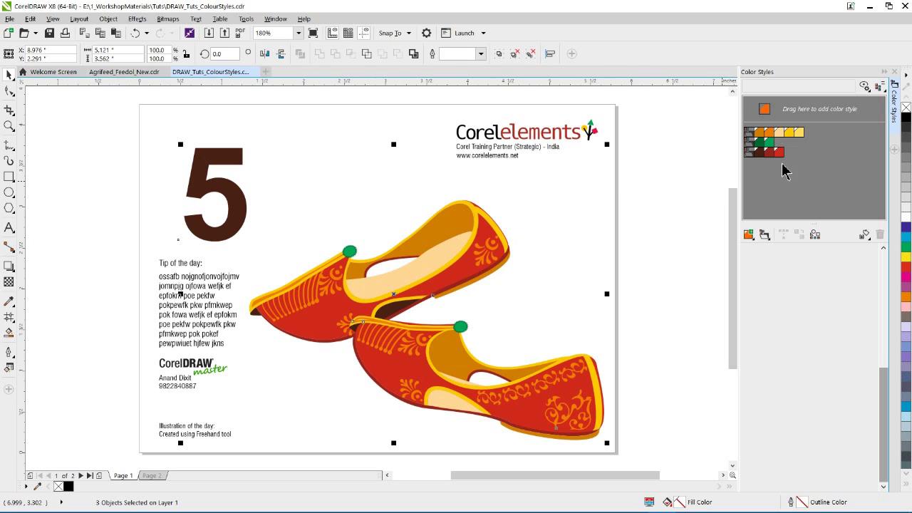
Shift the red and brown harmony to teal tones in the Harmony Editor, recoloring the shoe bodies and the number 5.
left_click(748, 154)
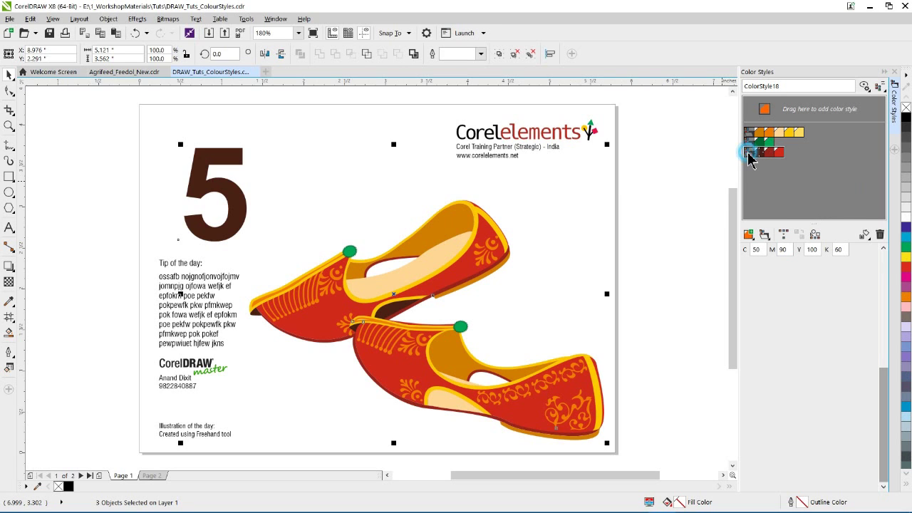
left_click_drag(884, 401, 881, 274)
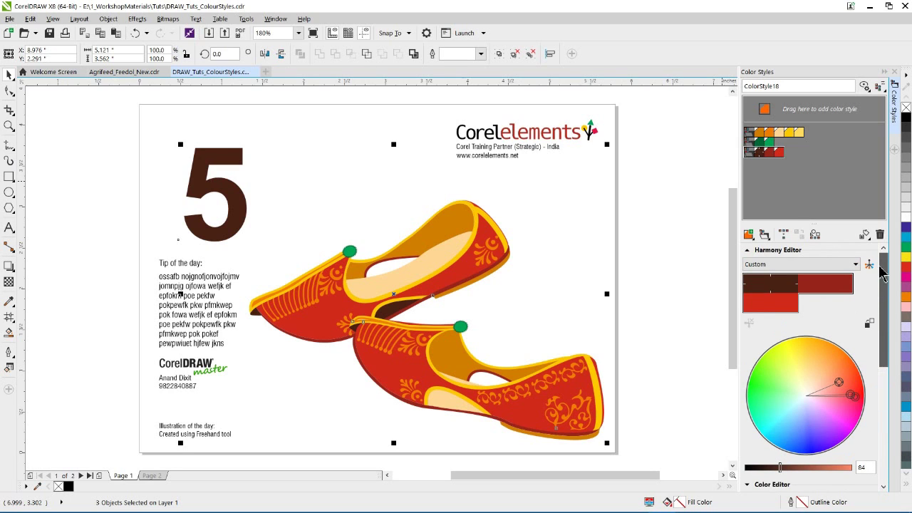
mouse_move(853, 397)
left_mouse_down()
mouse_move(859, 405)
mouse_move(829, 421)
mouse_move(776, 423)
left_mouse_up()
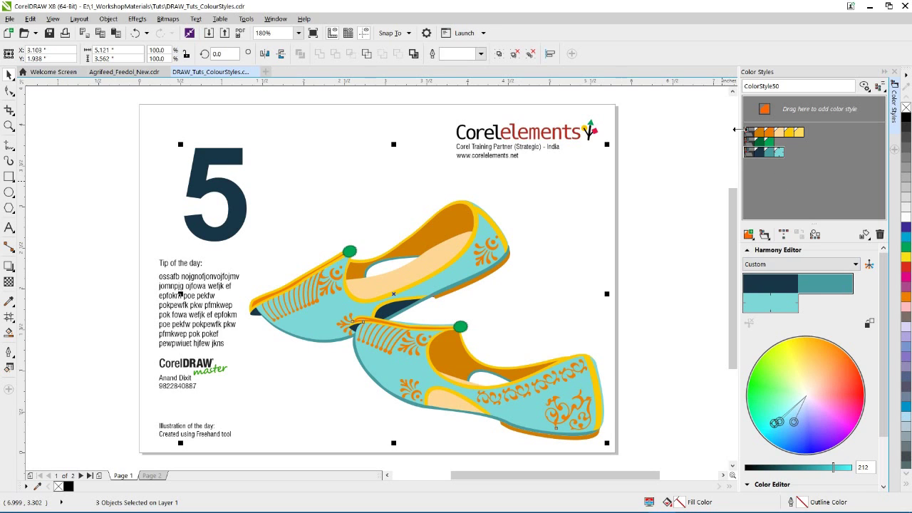
Shift the yellow-orange harmony to yellow-green tones and the green harmony to reddish brown, and deselect the artwork.
left_click(752, 133)
left_click_drag(807, 340, 755, 360)
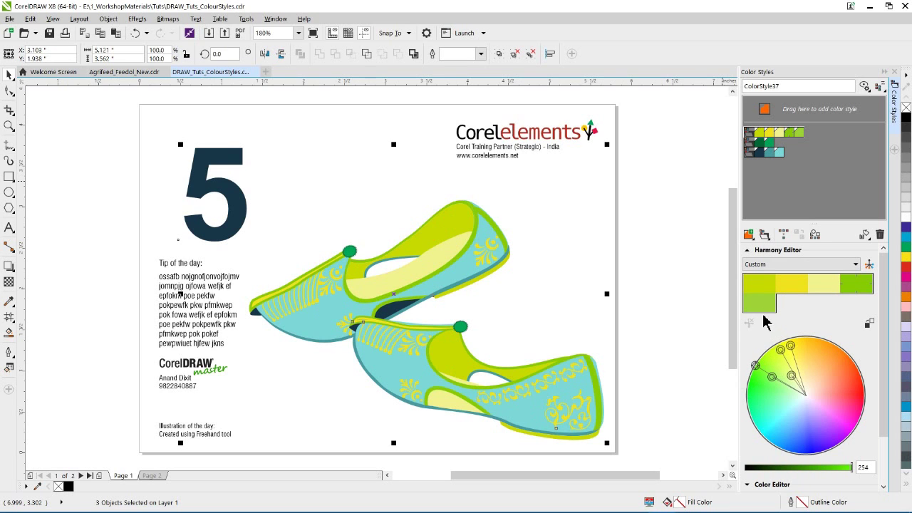
left_click(751, 143)
left_click_drag(748, 409, 857, 369)
left_click(661, 294)
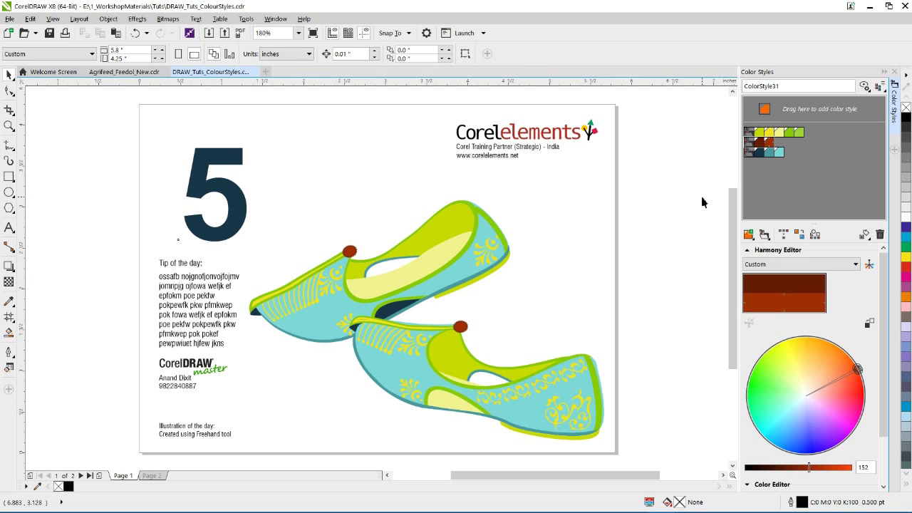
Go to page 2 and open the contents of the large orchid PowerClip for editing.
left_click(160, 477)
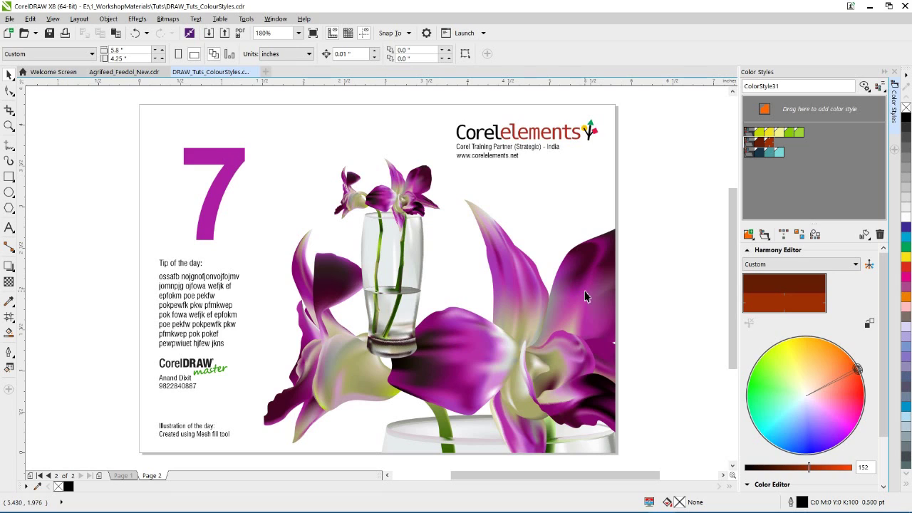
left_click(528, 318)
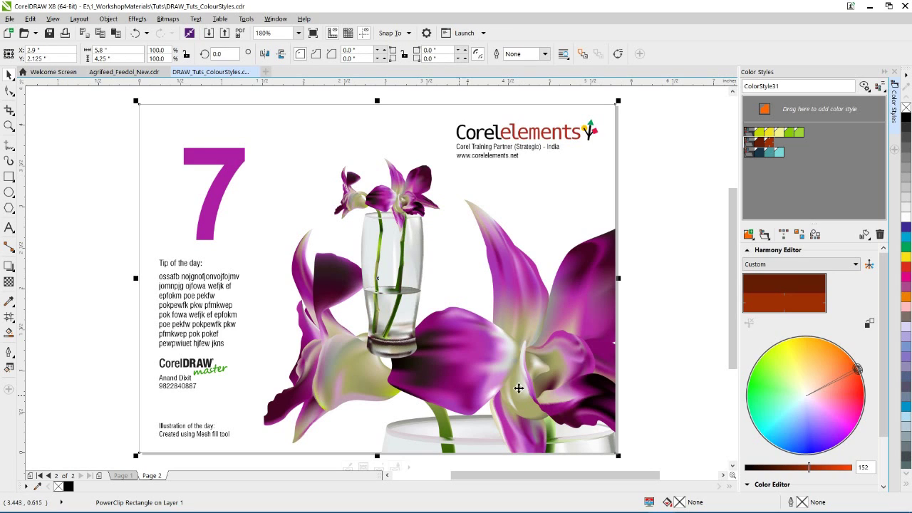
scroll(734, 259, "down", 1)
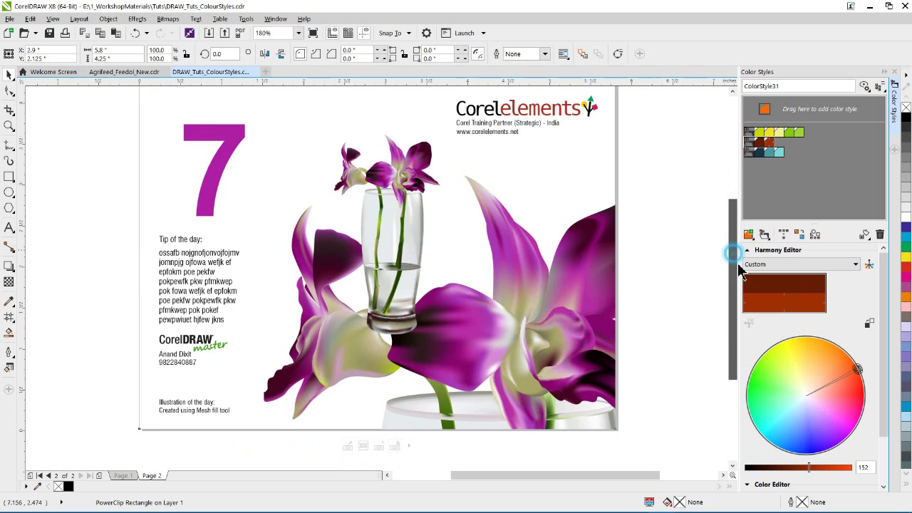
left_click(347, 444)
Examine the mesh fills of the large orchid's petals with the Mesh Fill tool, and finish editing the PowerClip.
key("m")
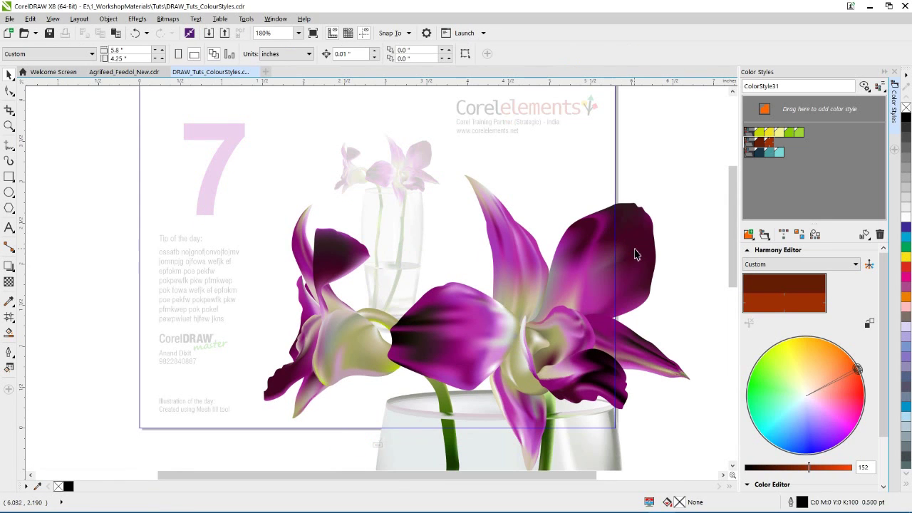
left_click(636, 247)
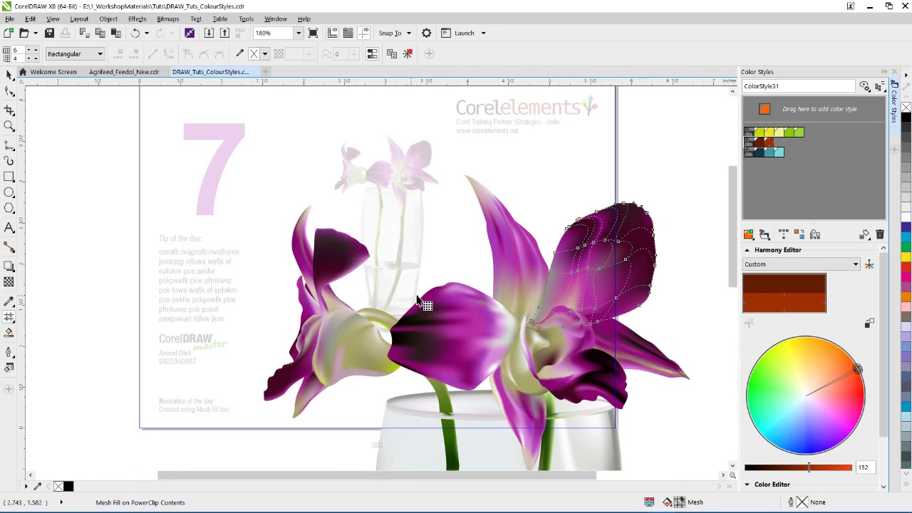
left_click(506, 249)
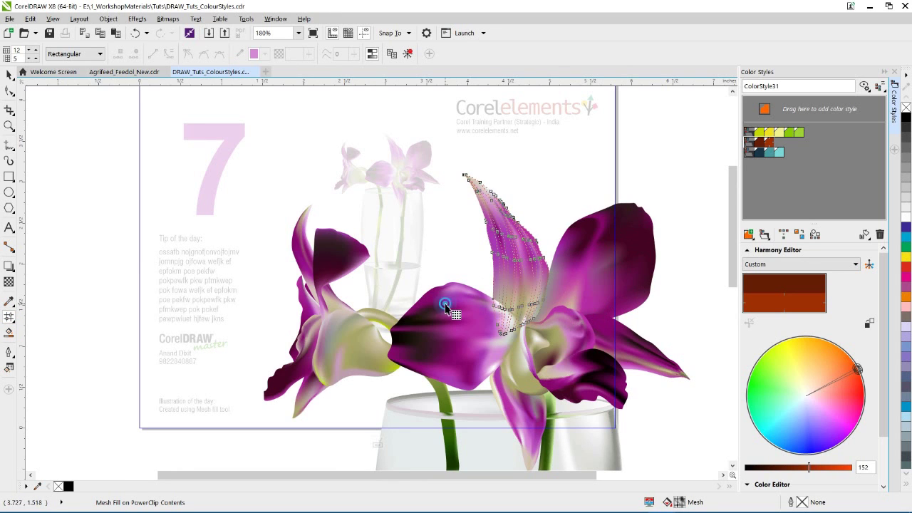
left_click(444, 305)
left_click(563, 339)
left_click(594, 374)
left_click(645, 353)
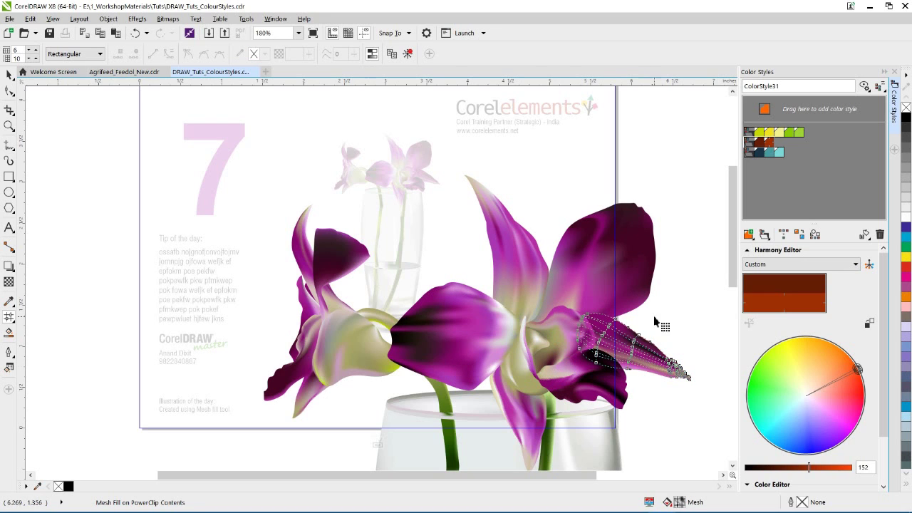
left_click(377, 445)
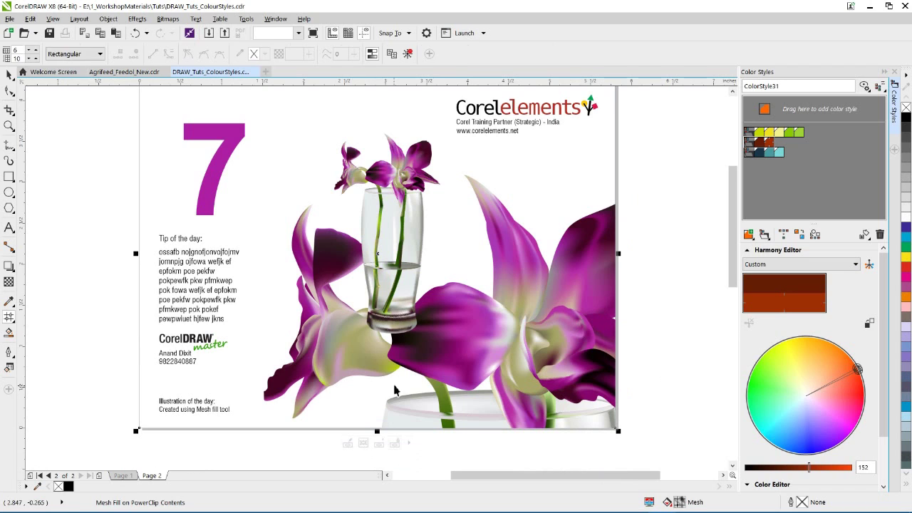
left_click(226, 154)
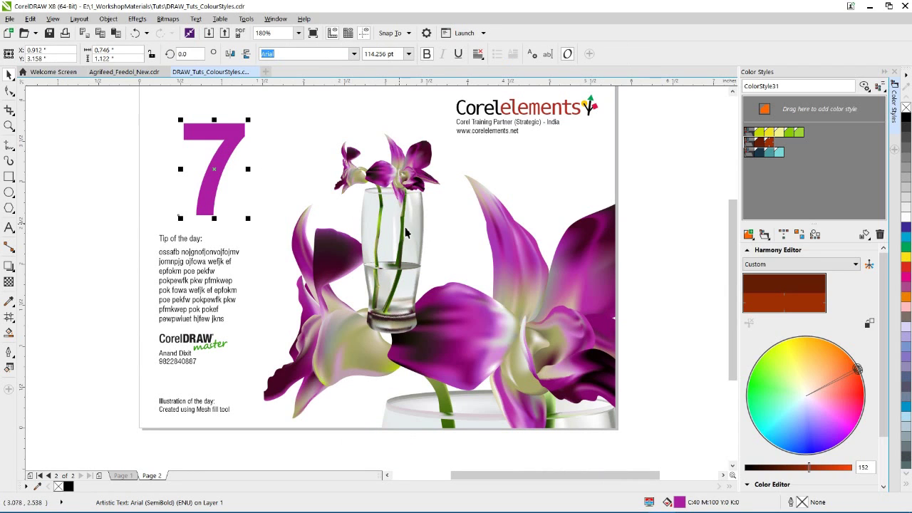
left_click(518, 292)
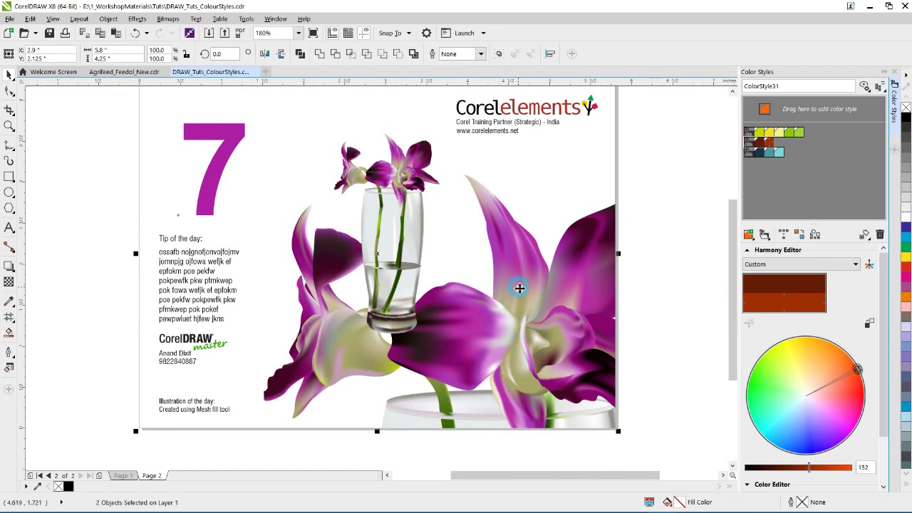
left_click(412, 245)
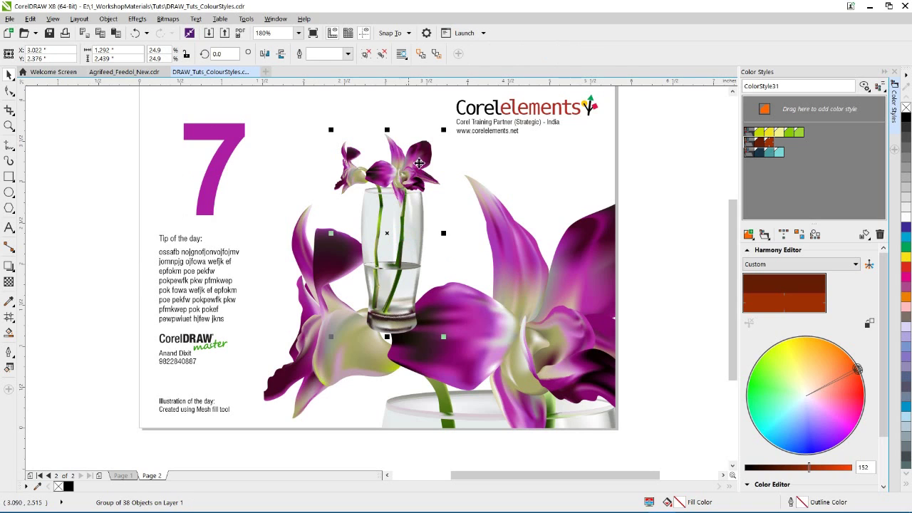
left_click(235, 146)
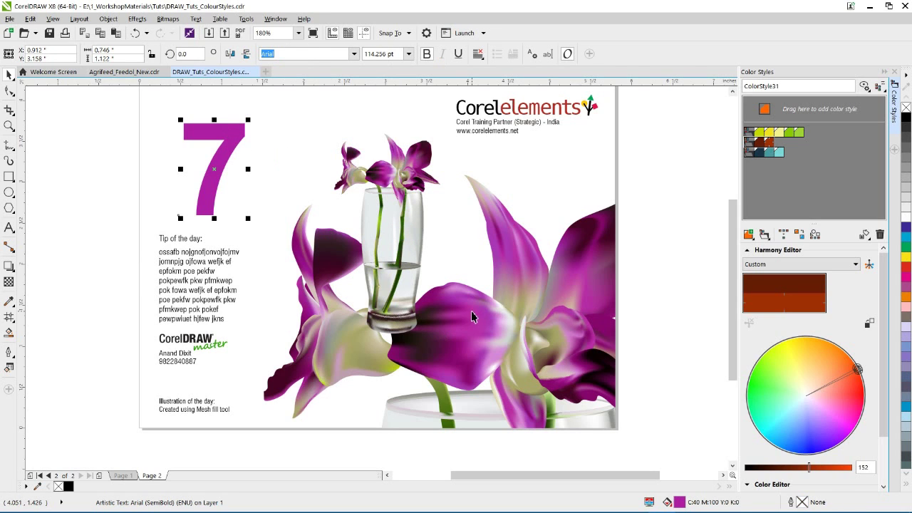
left_click(477, 328)
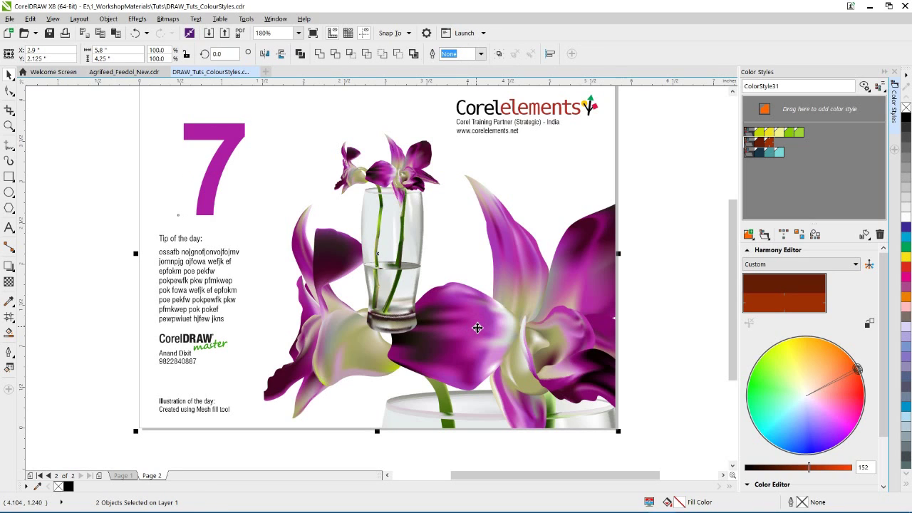
Delete all three existing harmonies and their color styles.
left_click(750, 133)
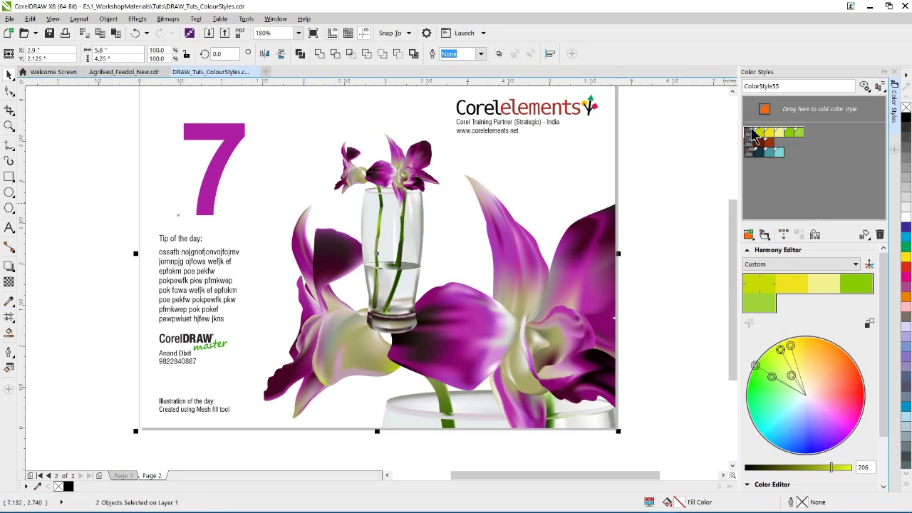
key("Delete")
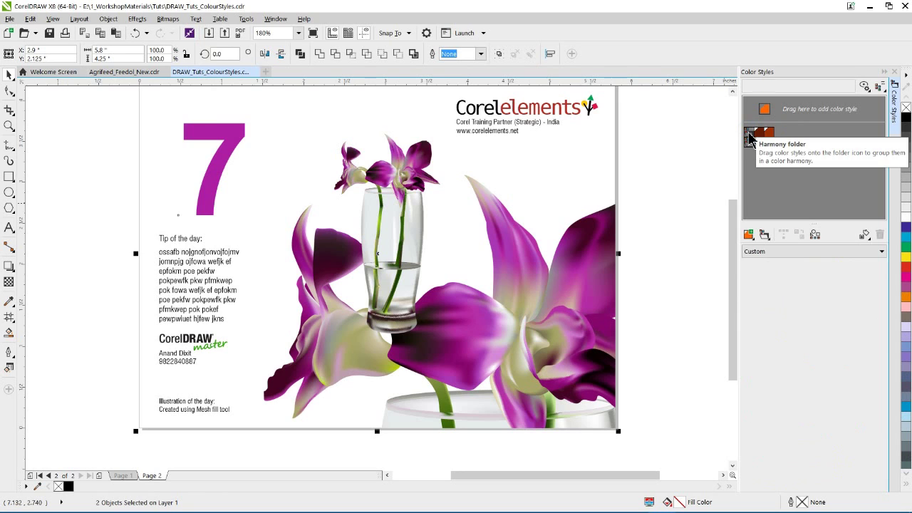
left_click(751, 134)
key("Delete")
left_click(754, 133)
key("Delete")
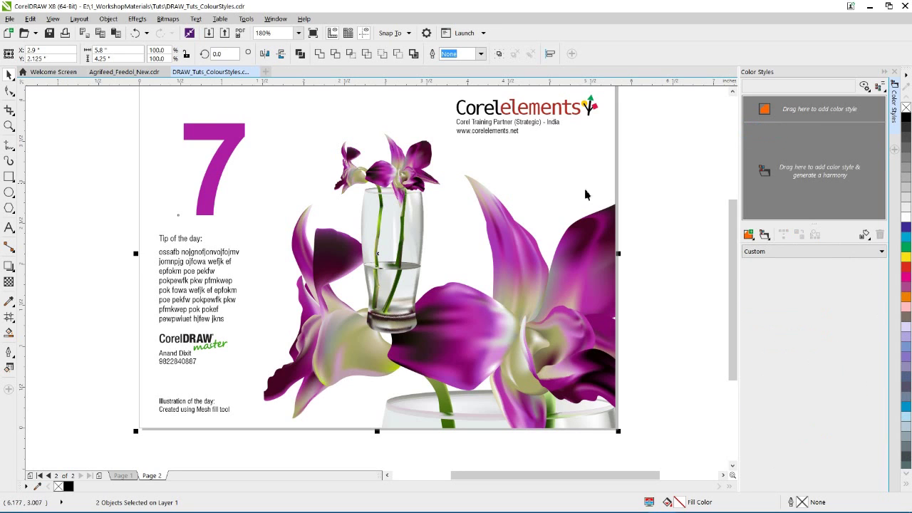
Create CMYK color styles from the object fills of the numeral 7 and the large orchid artwork, grouped into 2 harmonies.
left_click(226, 163)
left_click(90, 177)
left_click(222, 151)
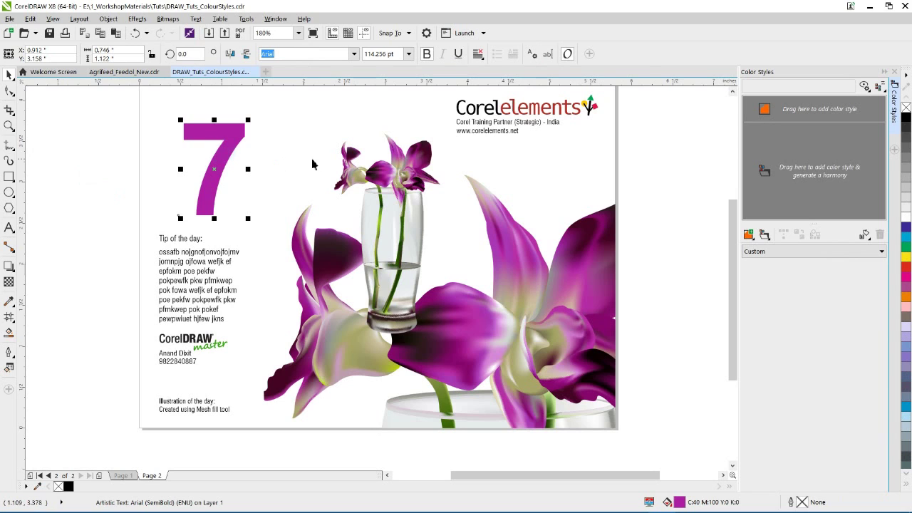
left_click(575, 291, "shift")
left_click_drag(565, 287, 768, 182)
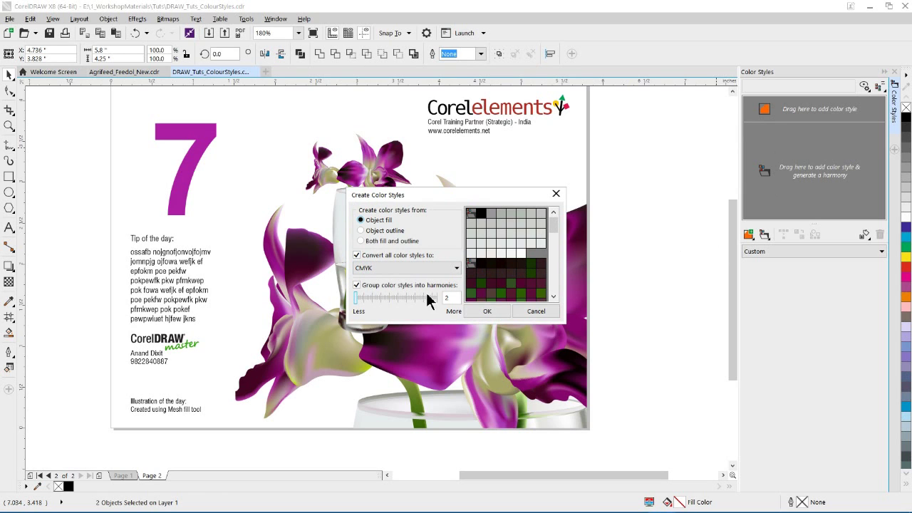
left_click(488, 311)
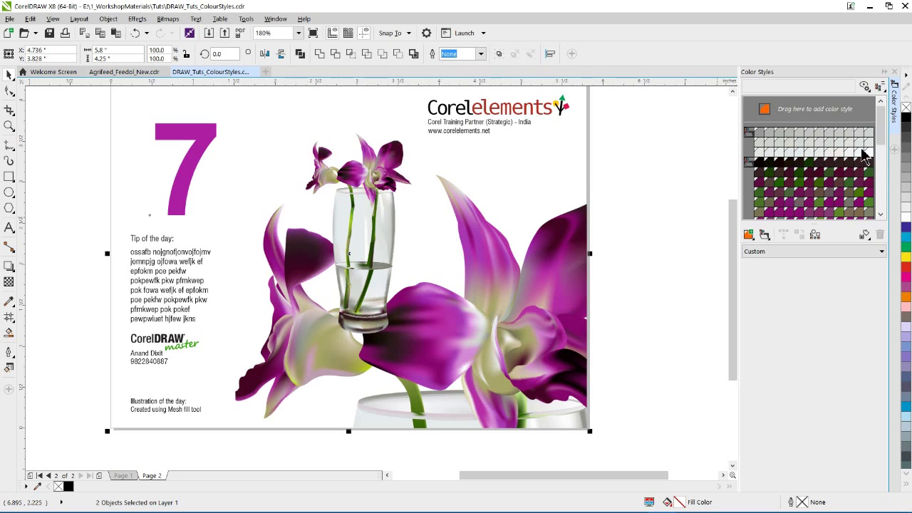
Shift the whole purple-and-green harmony around the color wheel through teal blue to bright green petals, and deselect the artwork.
left_click_drag(882, 129, 890, 107)
left_click(750, 167)
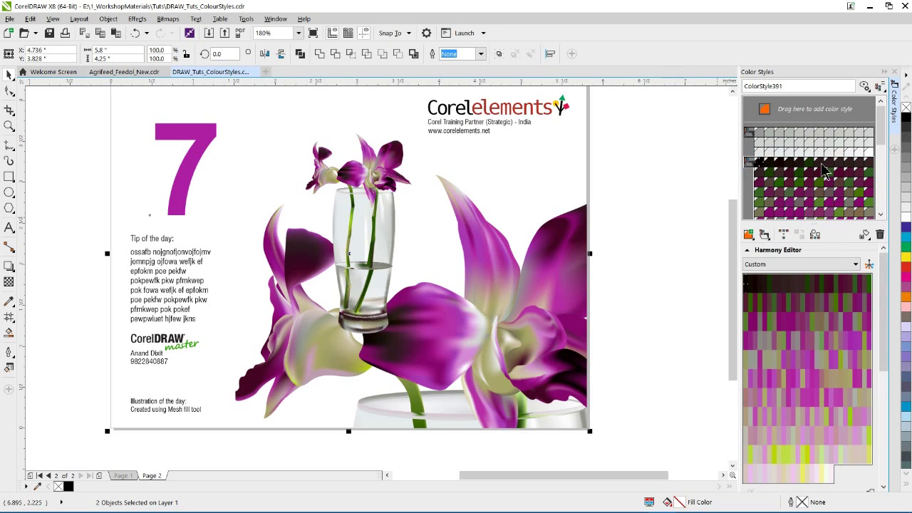
left_click_drag(889, 339, 887, 441)
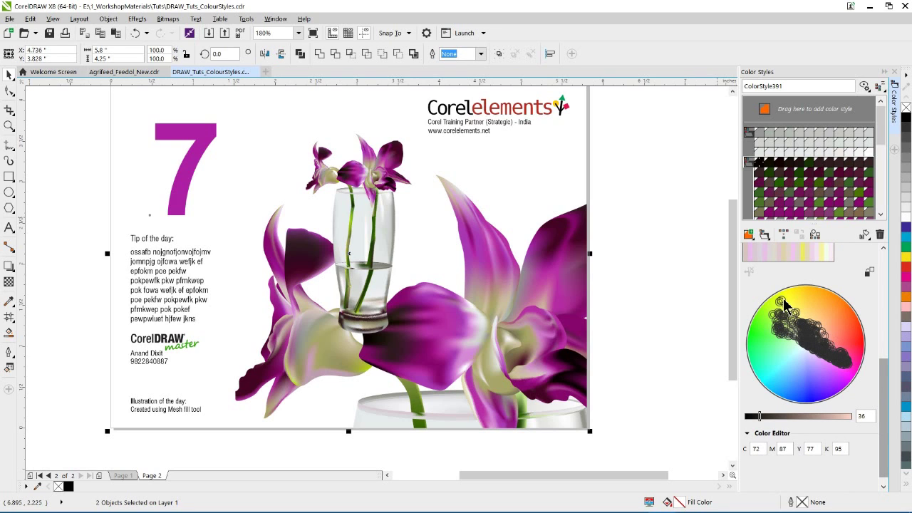
left_click(856, 339)
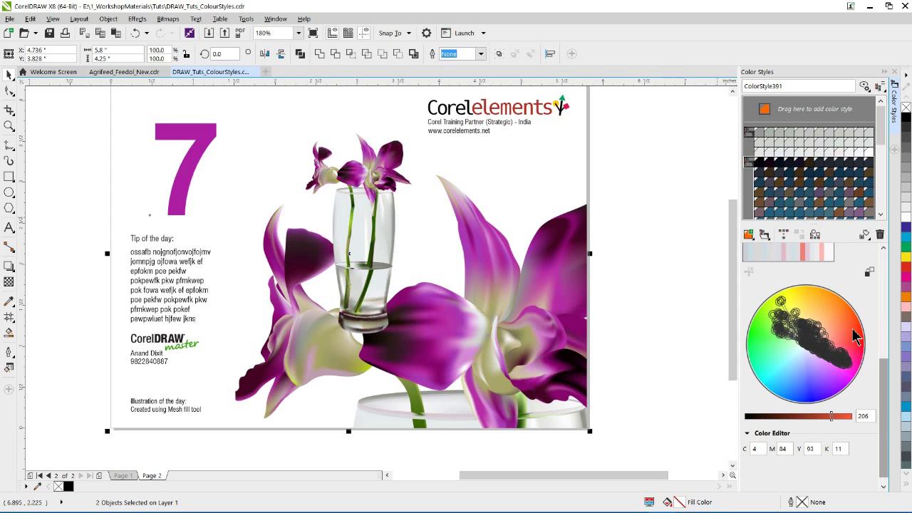
left_click(854, 332)
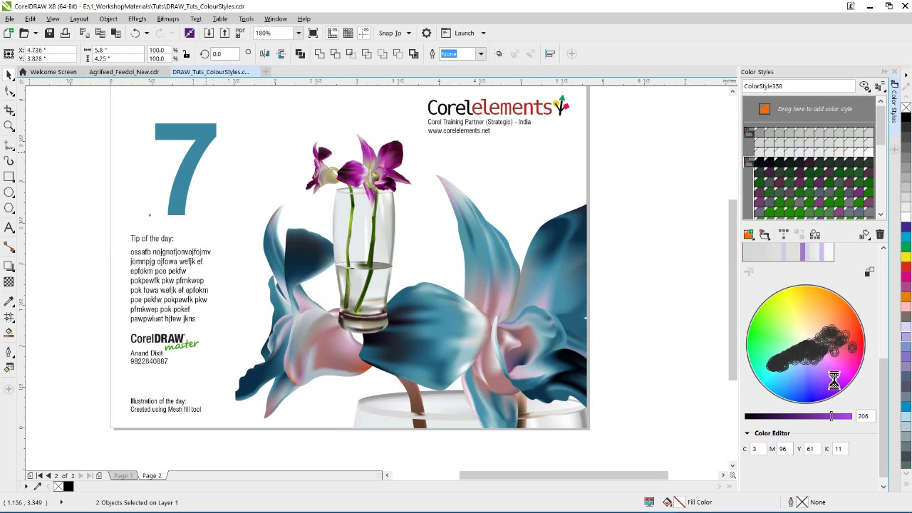
left_click_drag(835, 385, 855, 356)
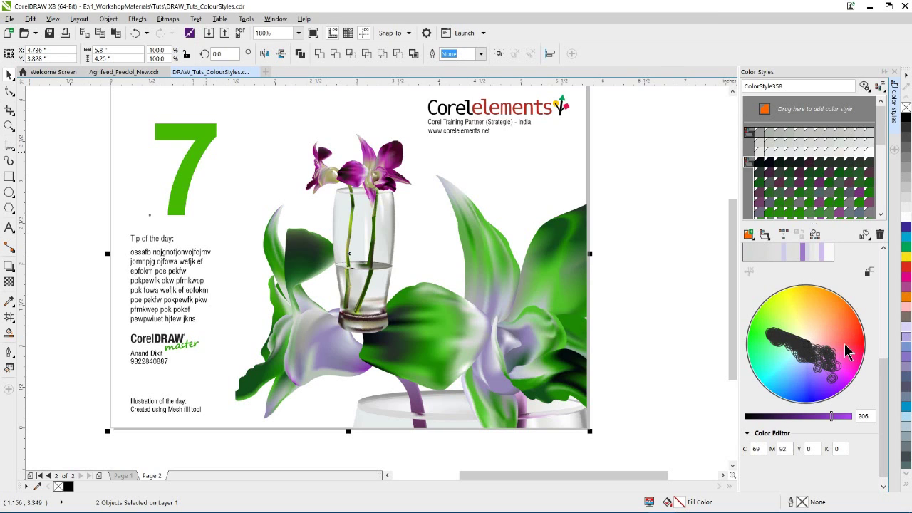
left_click(649, 174)
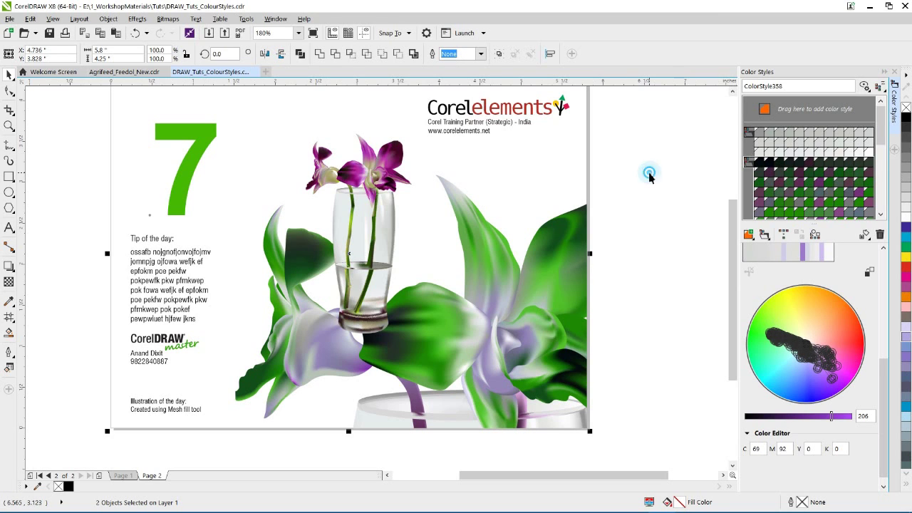